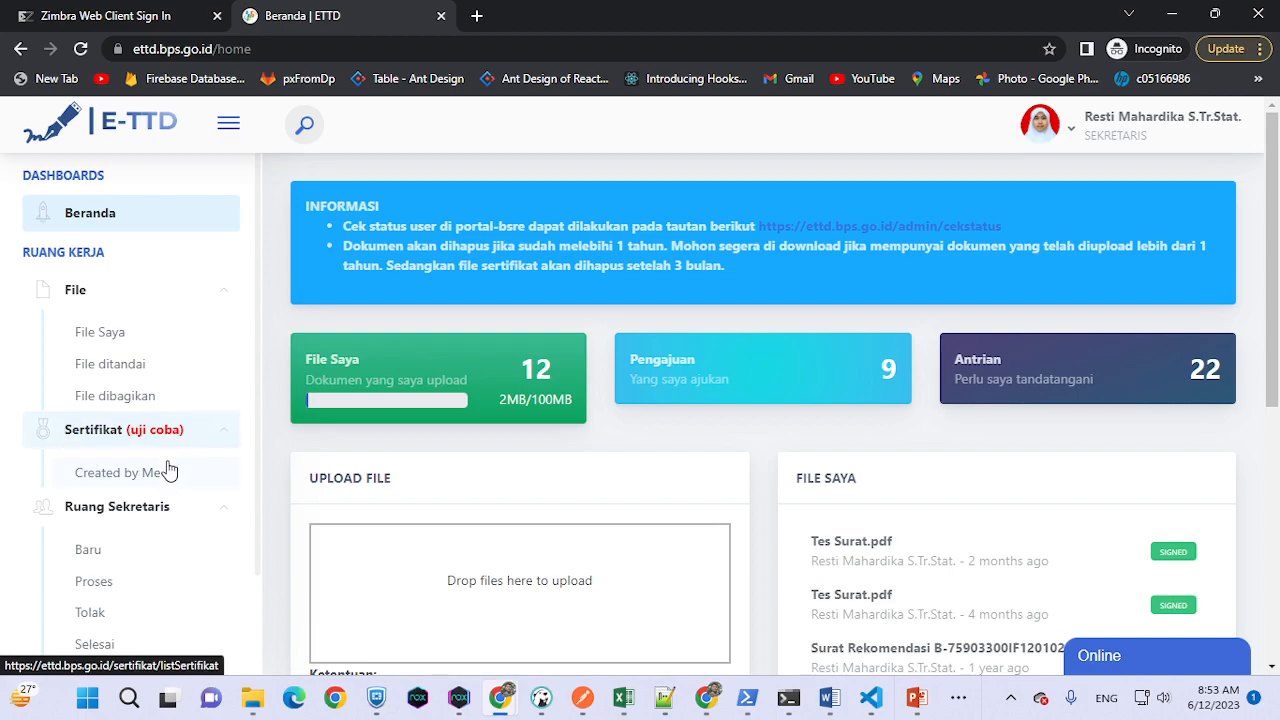
- Show the Sertifikat 'Created by Me' list with the finished Contoh sertifikat, checking the account role menu
{"action": "left_click", "coordinate": [137, 485]}
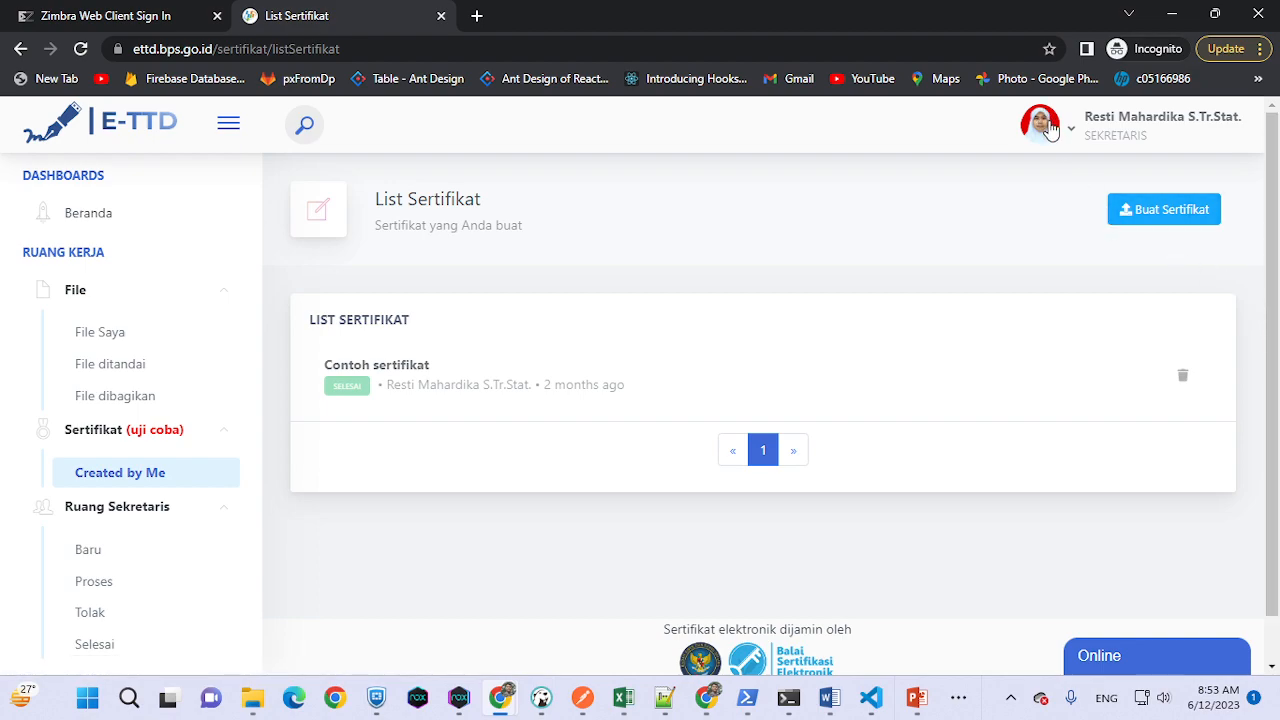
{"action": "left_click", "coordinate": [1049, 131]}
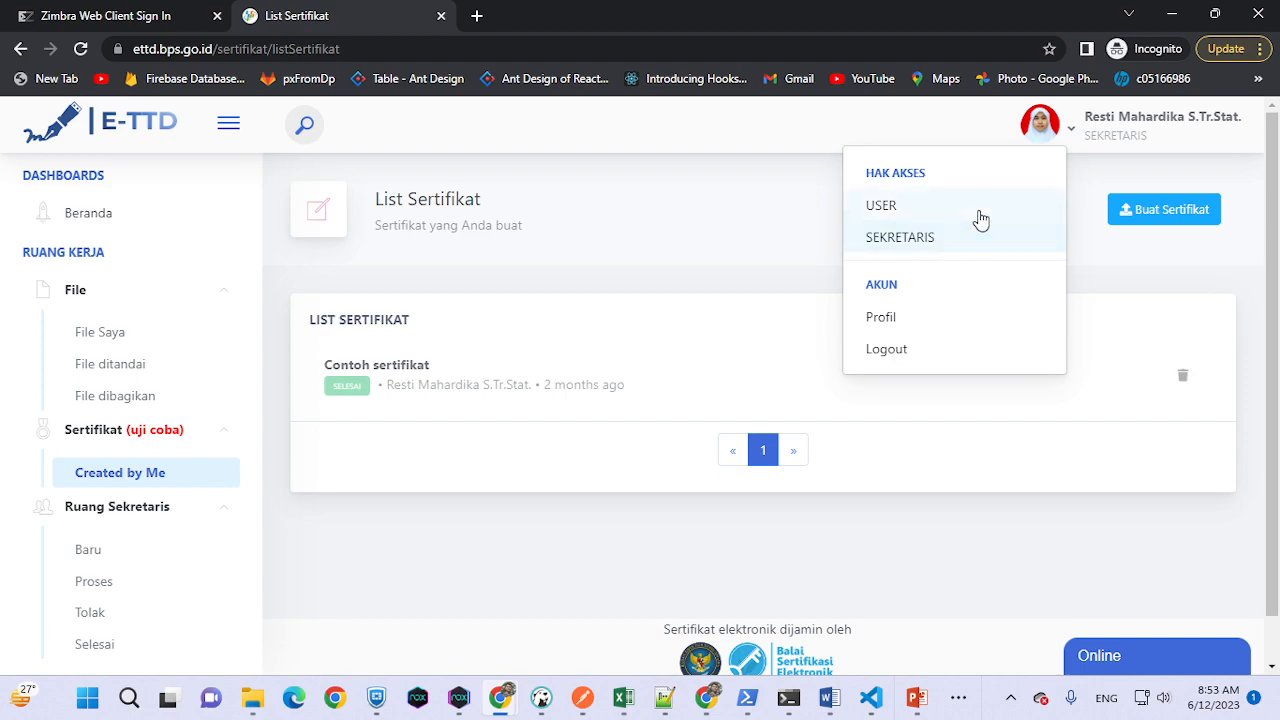
{"action": "left_click", "coordinate": [686, 212]}
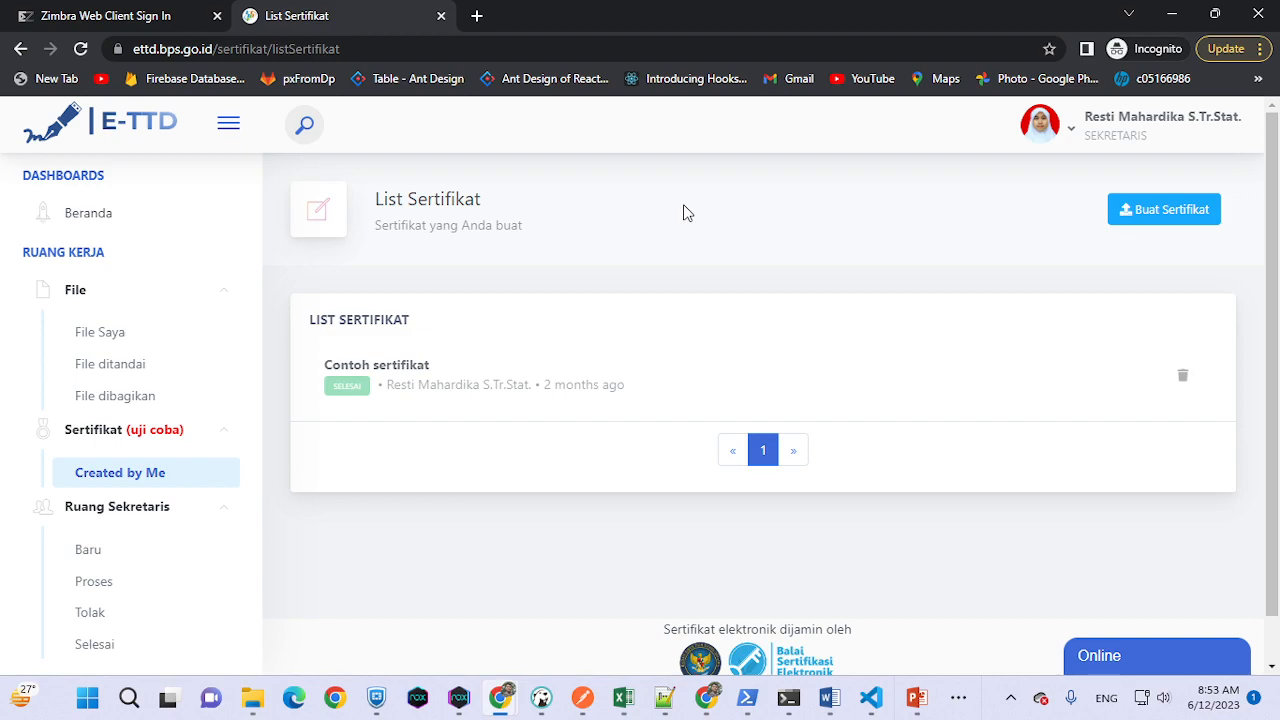
- Create a new certificate and replace 'Tanpa Judul' with the activity title 'Contoh Kegiatan Generate'
{"action": "left_click", "coordinate": [1161, 215]}
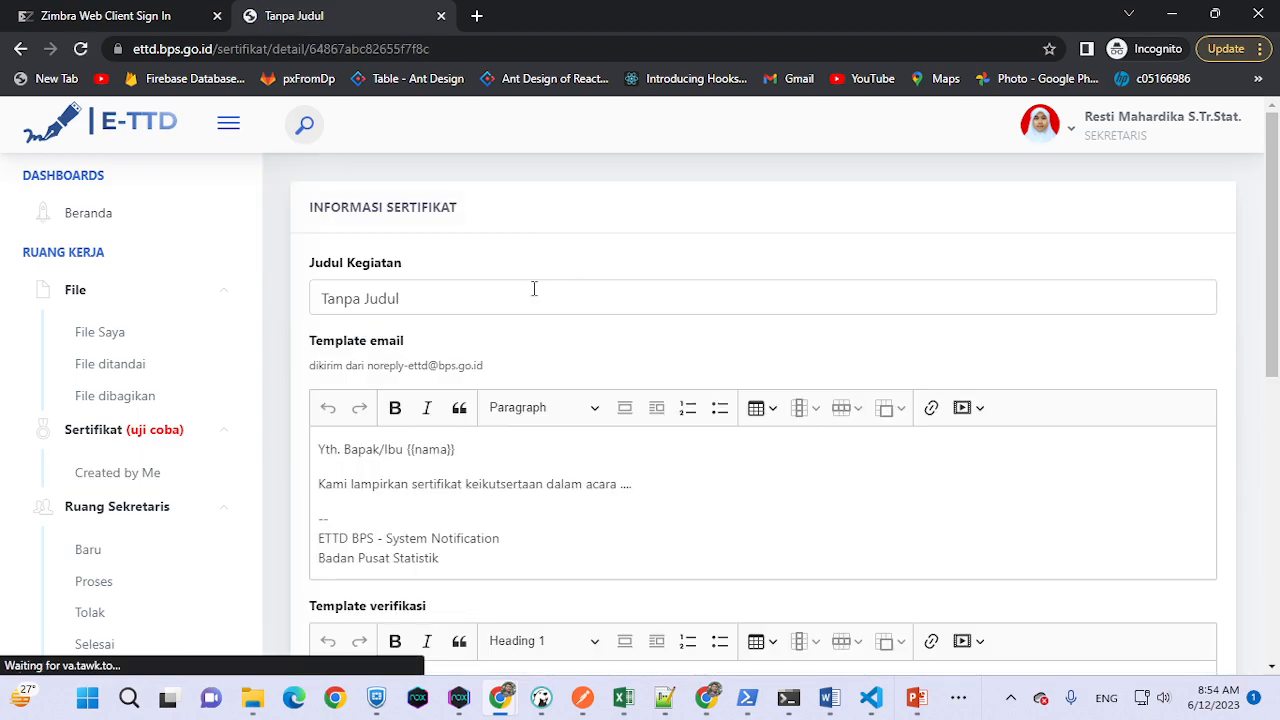
{"action": "left_click_drag", "start_coordinate": [510, 299], "coordinate": [242, 308]}
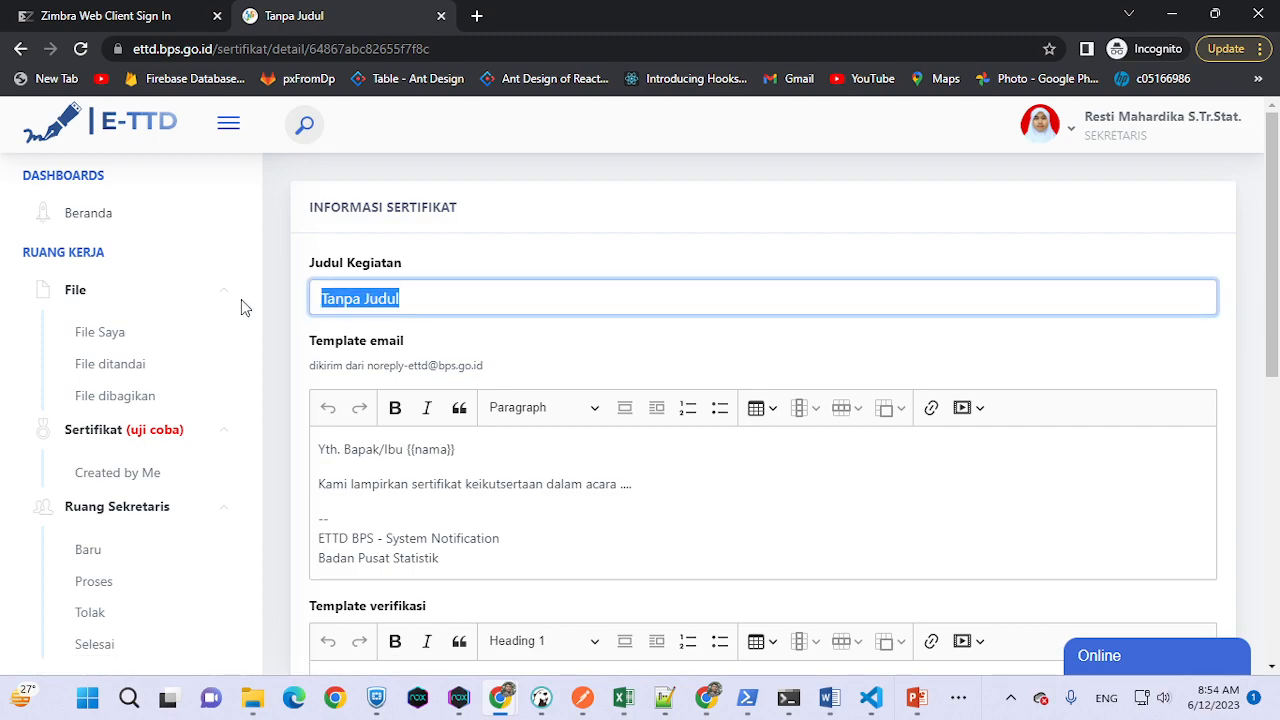
{"action": "type", "text": "C"}
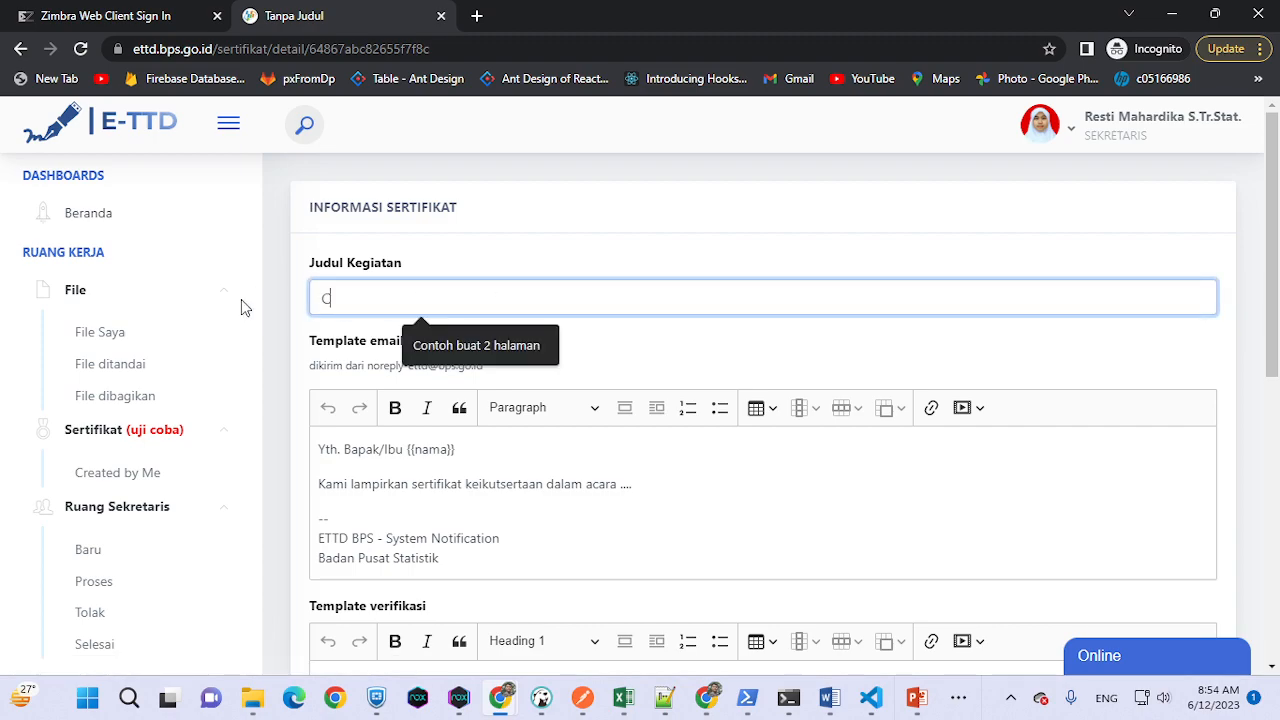
{"action": "type", "text": "ontoh K"}
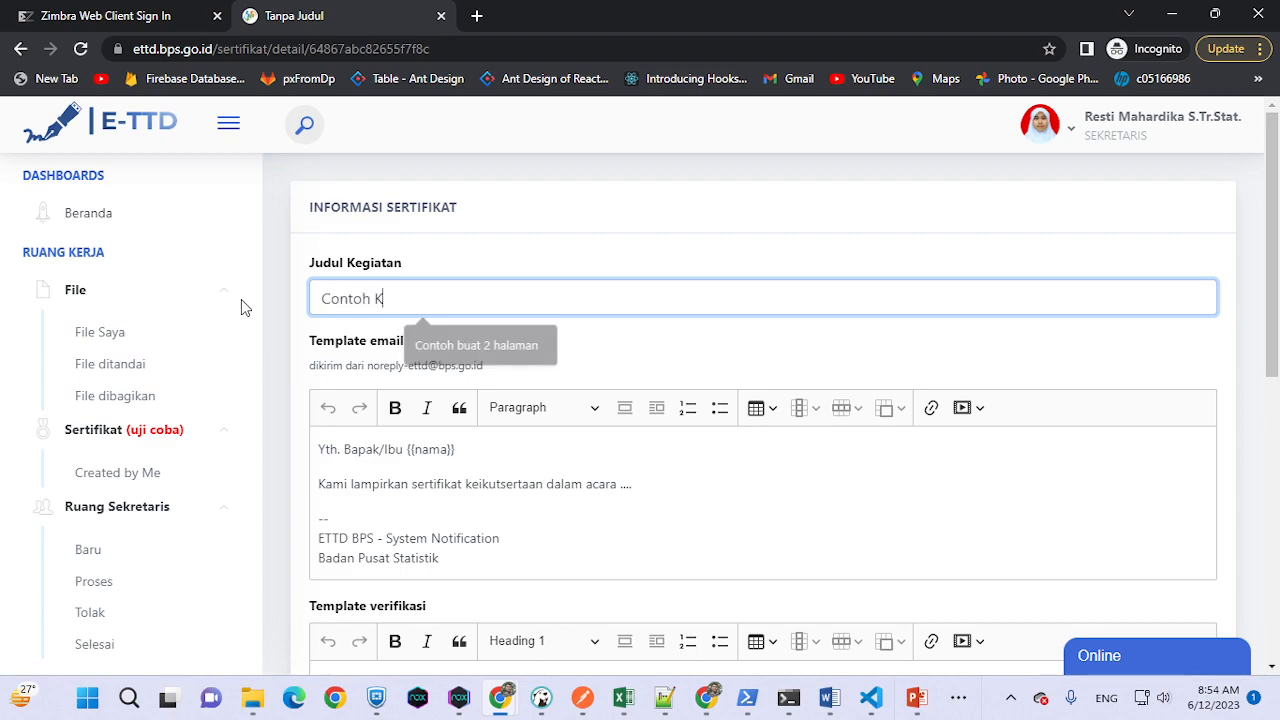
{"action": "type", "text": "egiatan"}
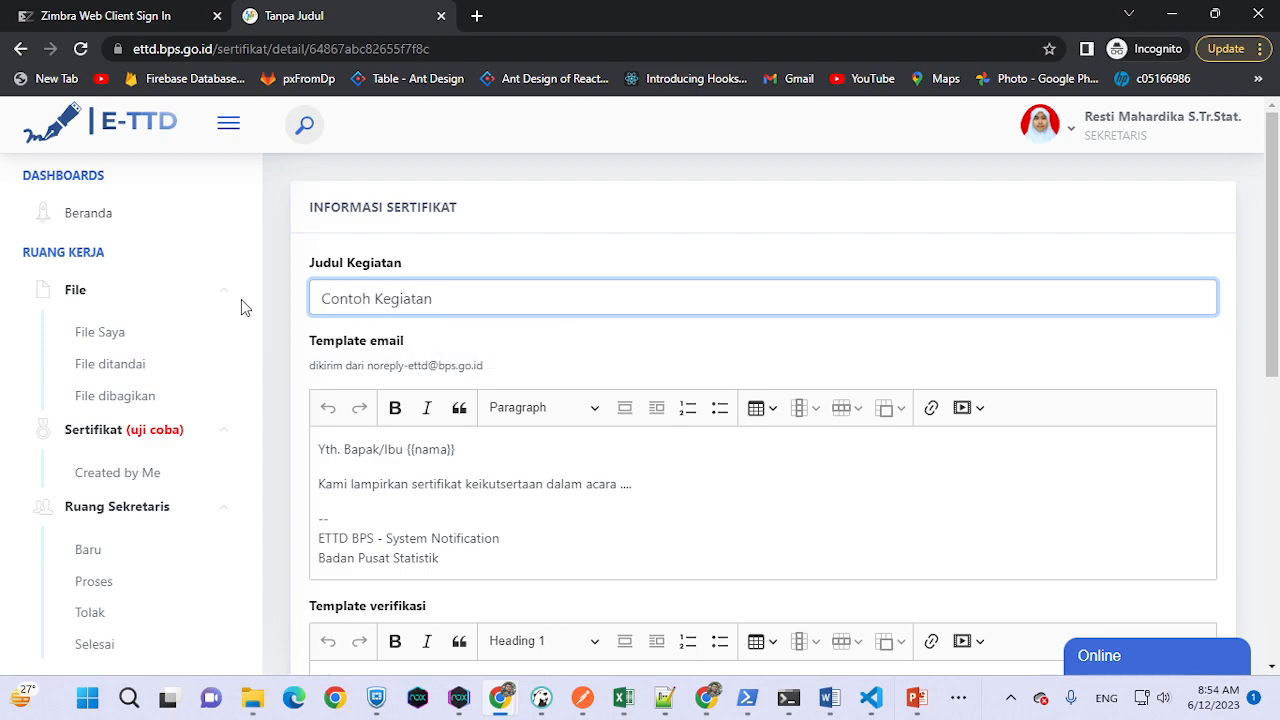
{"action": "type", "text": " generate"}
{"action": "left_click", "coordinate": [446, 304]}
{"action": "key", "text": "BackSpace"}
{"action": "type", "text": "Generate"}
{"action": "scroll", "coordinate": [508, 523], "scroll_direction": "down", "scroll_amount": 1}
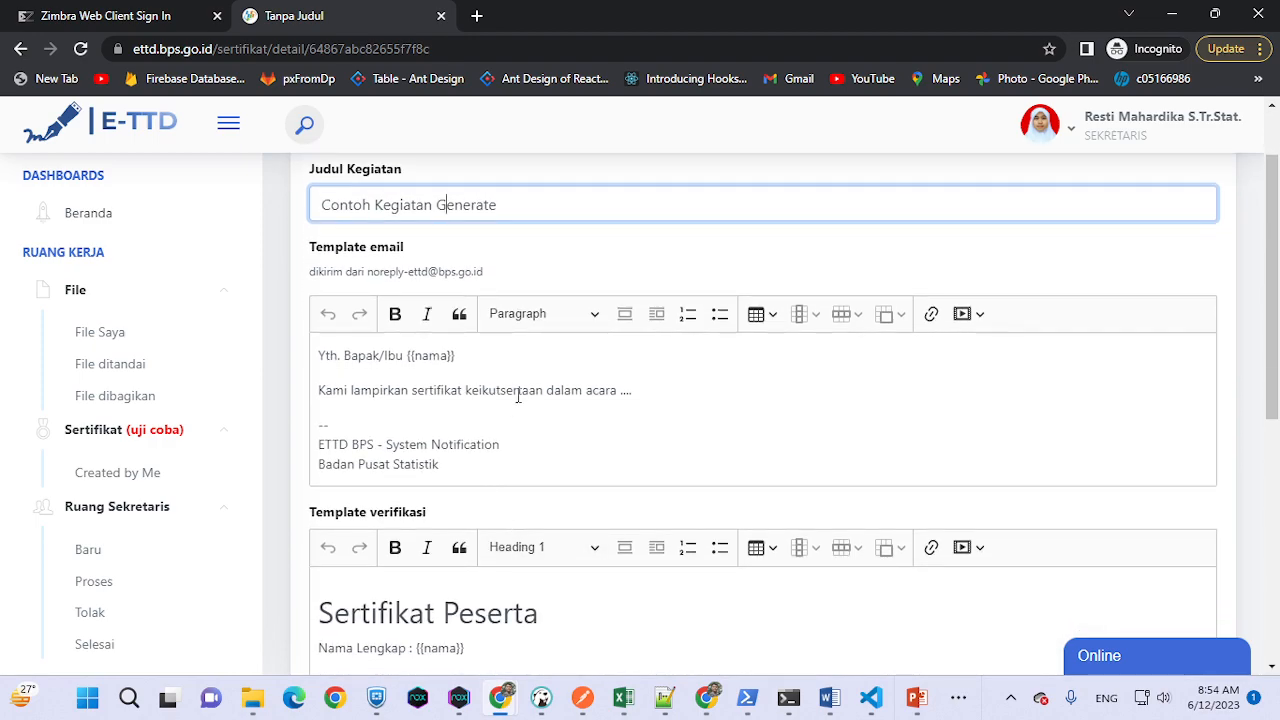
{"action": "left_click", "coordinate": [460, 414]}
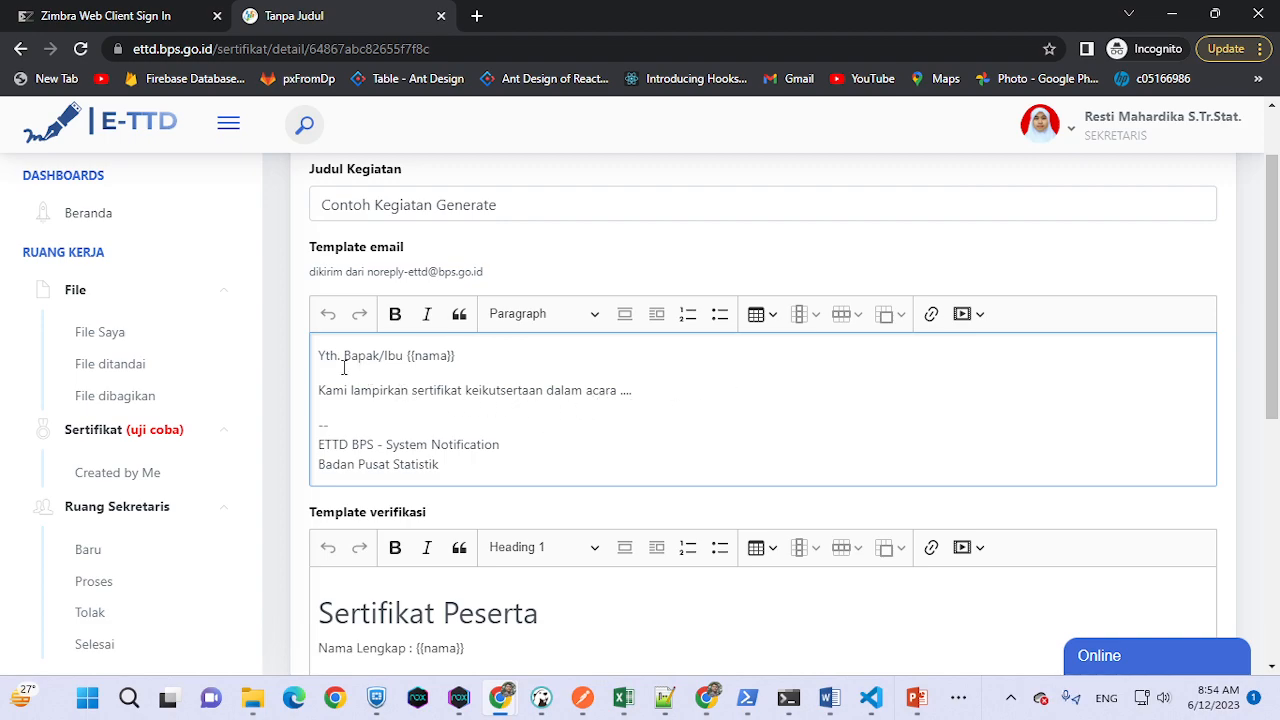
- In the email template, replace the dots after 'acara' with 'Uji COba Generate'
{"action": "left_click_drag", "start_coordinate": [404, 356], "coordinate": [476, 362]}
{"action": "left_click", "coordinate": [475, 362]}
{"action": "left_click_drag", "start_coordinate": [409, 358], "coordinate": [441, 358]}
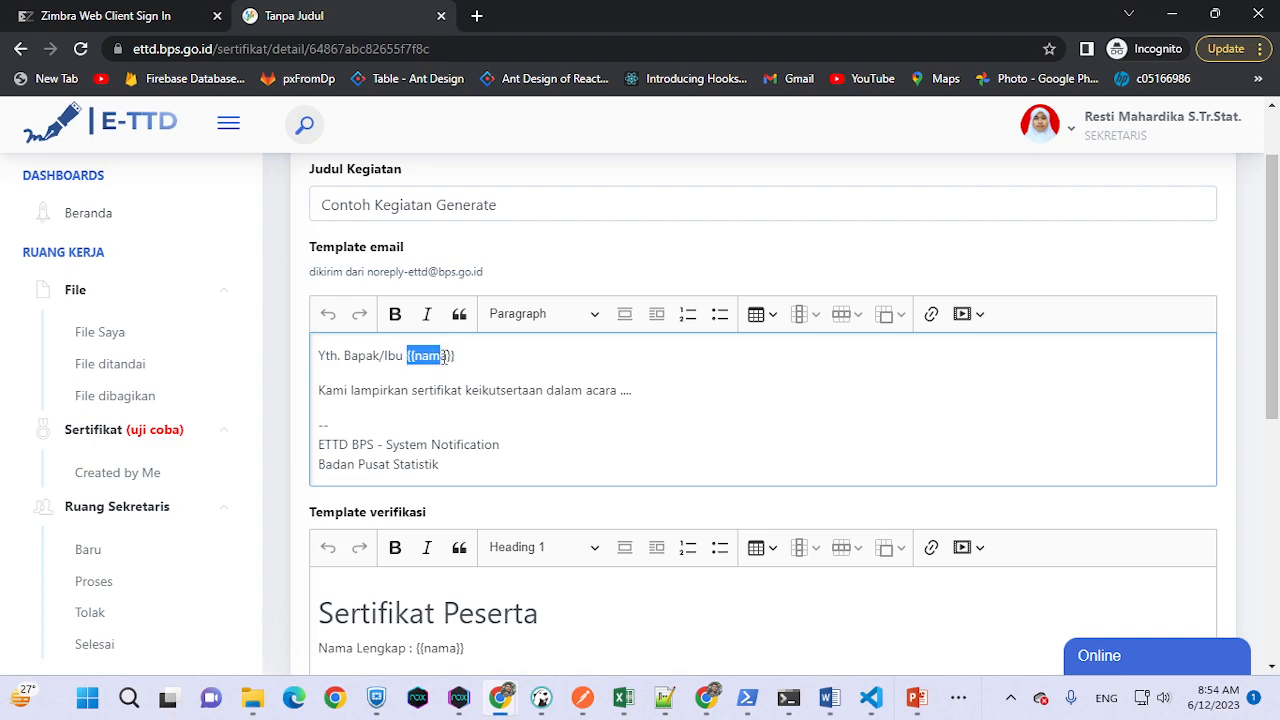
{"action": "left_click", "coordinate": [698, 402]}
{"action": "left_click_drag", "start_coordinate": [694, 395], "coordinate": [620, 390]}
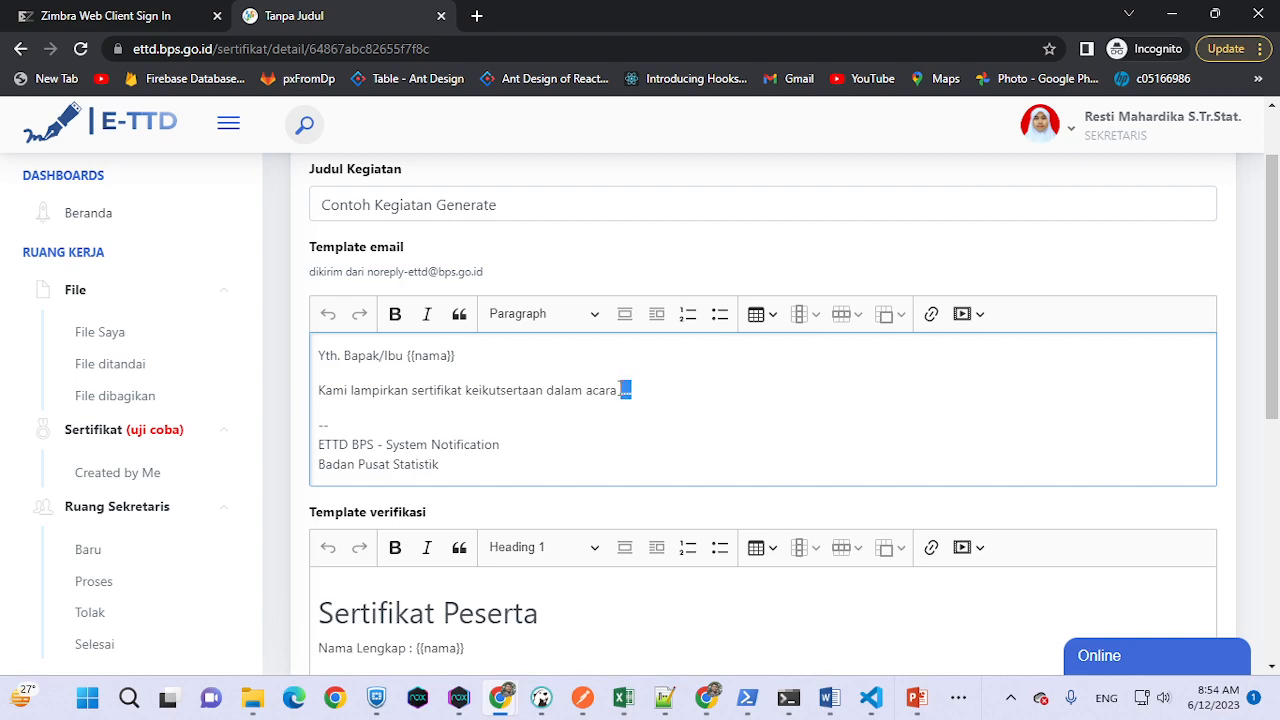
{"action": "type", "text": "Uji COba Generate"}
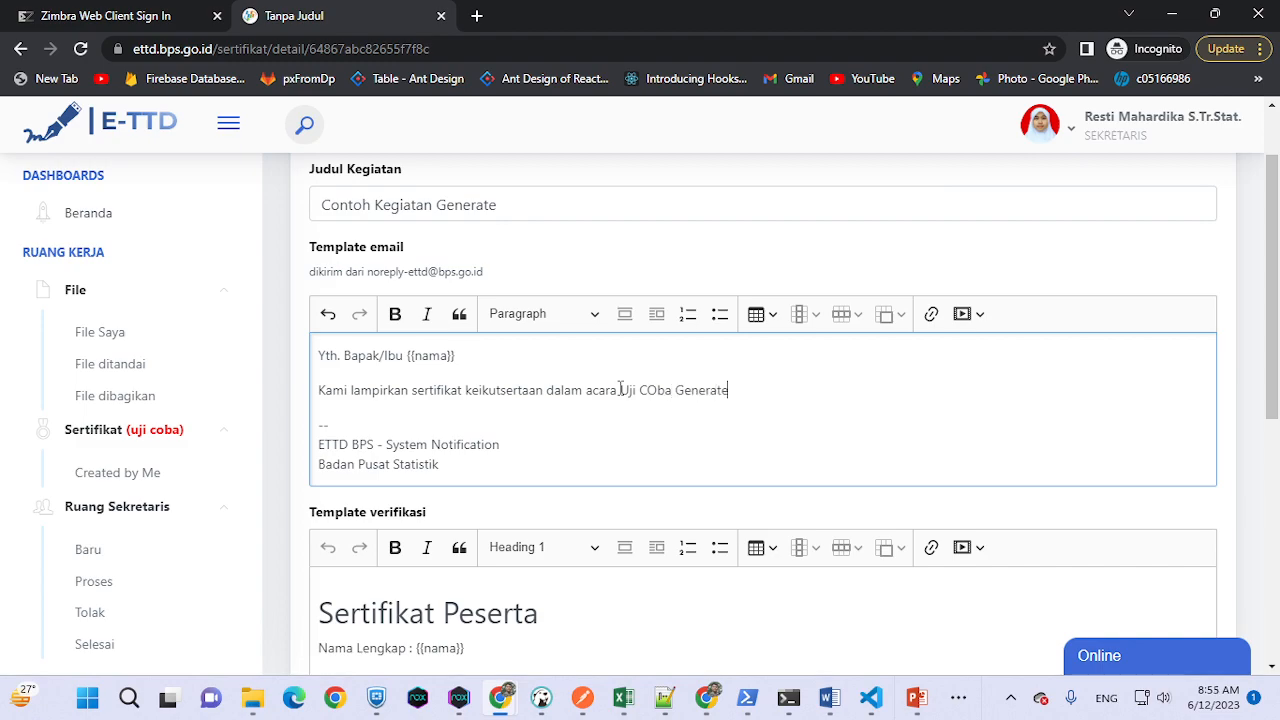
{"action": "scroll", "coordinate": [597, 388], "scroll_direction": "down", "scroll_amount": 2}
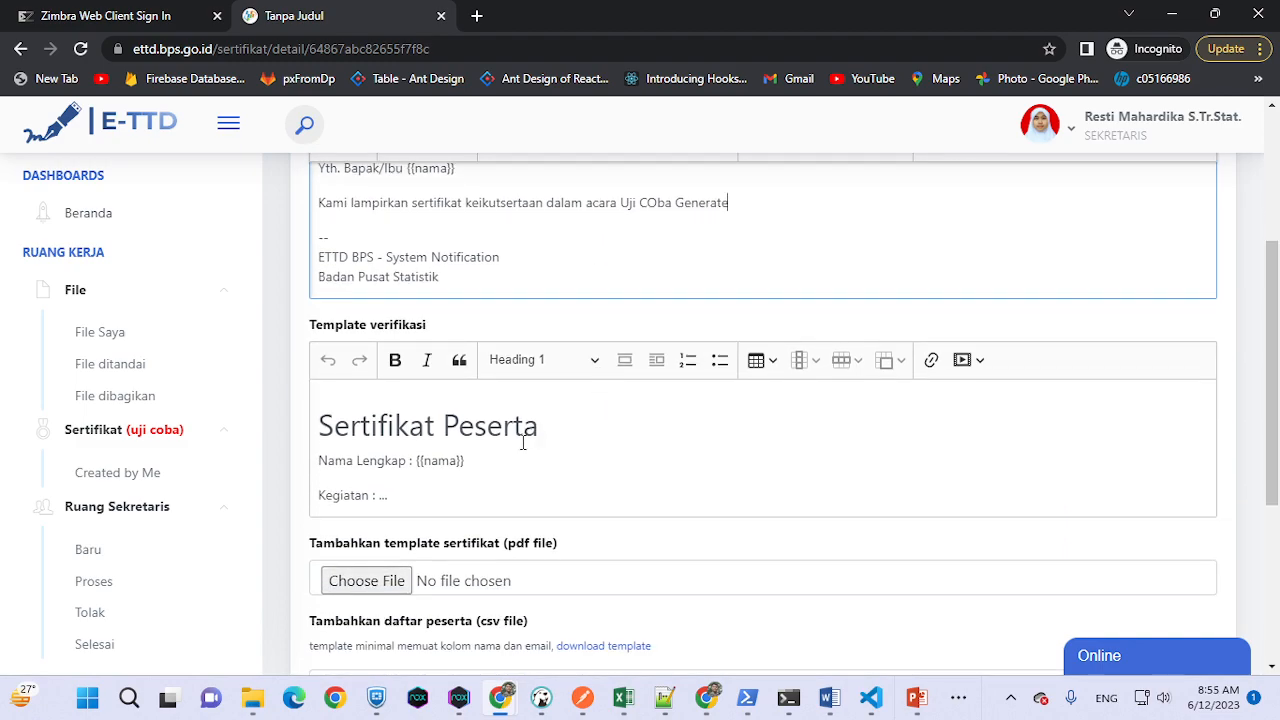
{"action": "scroll", "coordinate": [510, 390], "scroll_direction": "up", "scroll_amount": 2}
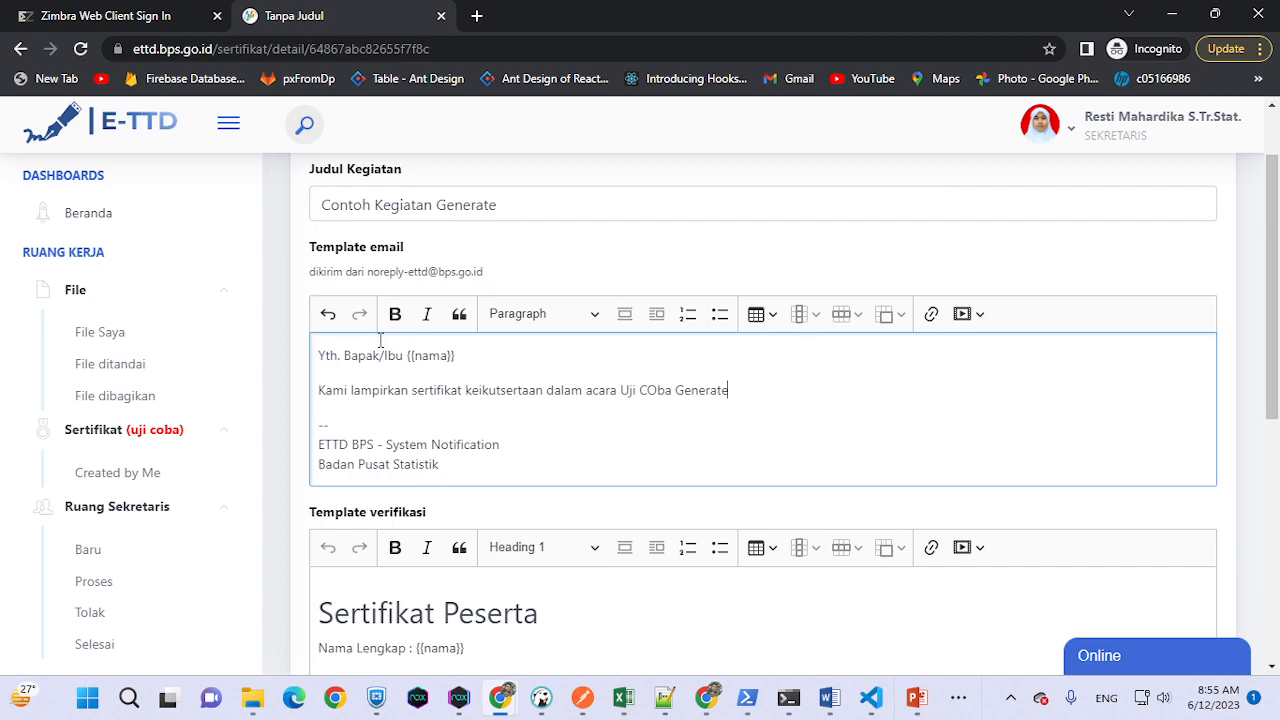
{"action": "scroll", "coordinate": [672, 434], "scroll_direction": "down", "scroll_amount": 3}
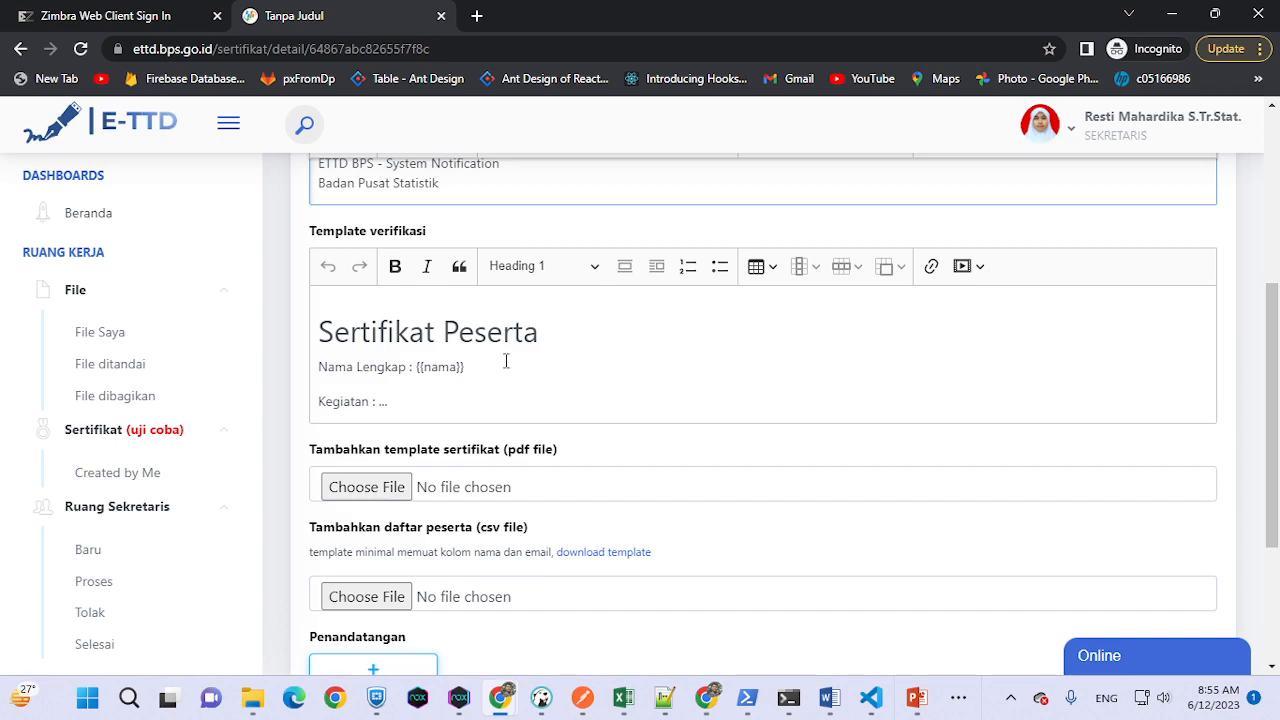
{"action": "scroll", "coordinate": [491, 400], "scroll_direction": "up", "scroll_amount": 4}
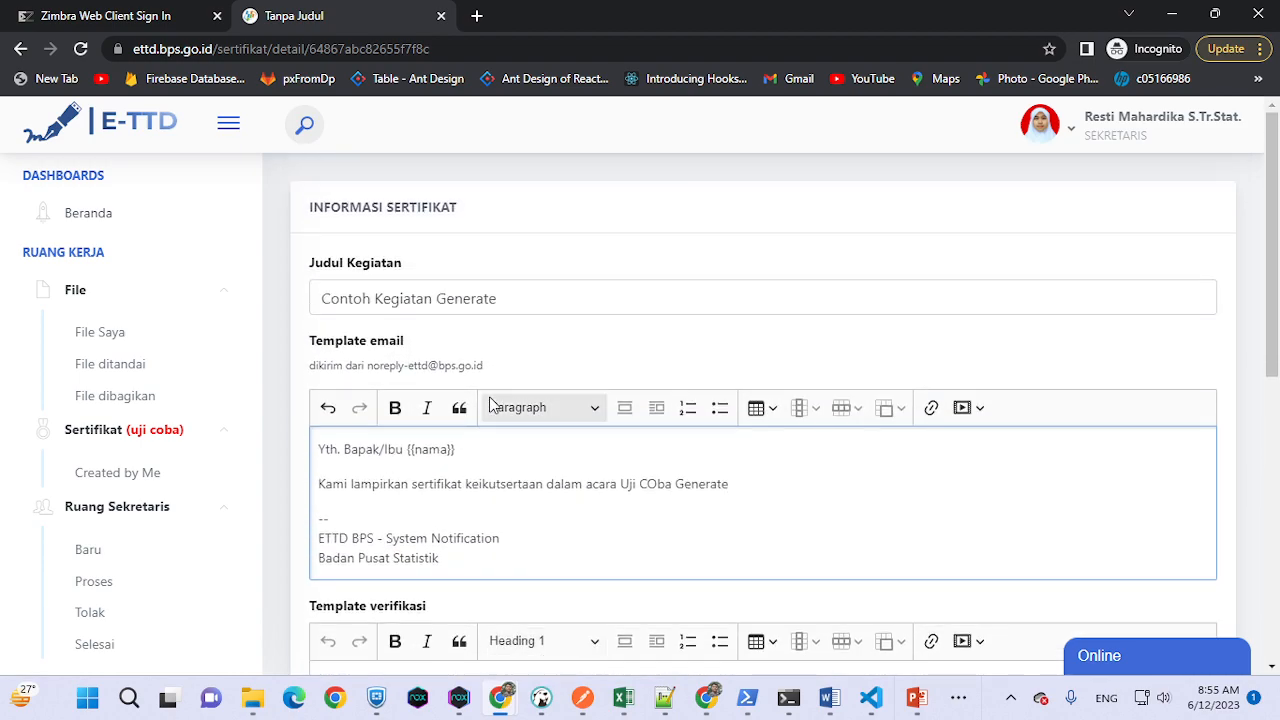
{"action": "scroll", "coordinate": [488, 402], "scroll_direction": "down", "scroll_amount": 2}
{"action": "scroll", "coordinate": [488, 410], "scroll_direction": "up", "scroll_amount": 1}
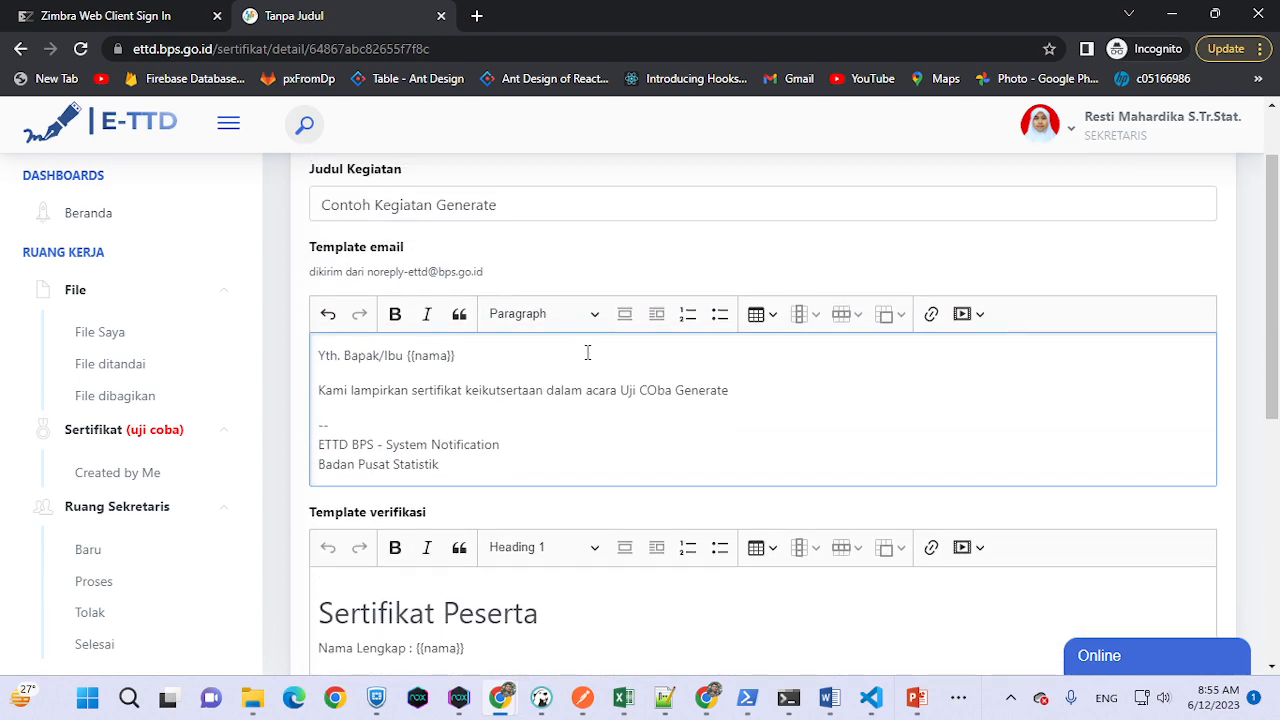
- Add 'Nama: {{nama}}' and 'instansi: {{instansi}}' lines below the event line
{"action": "left_click", "coordinate": [746, 393]}
{"action": "key", "text": "Return"}
{"action": "type", "text": "Nama: {{nama}}"}
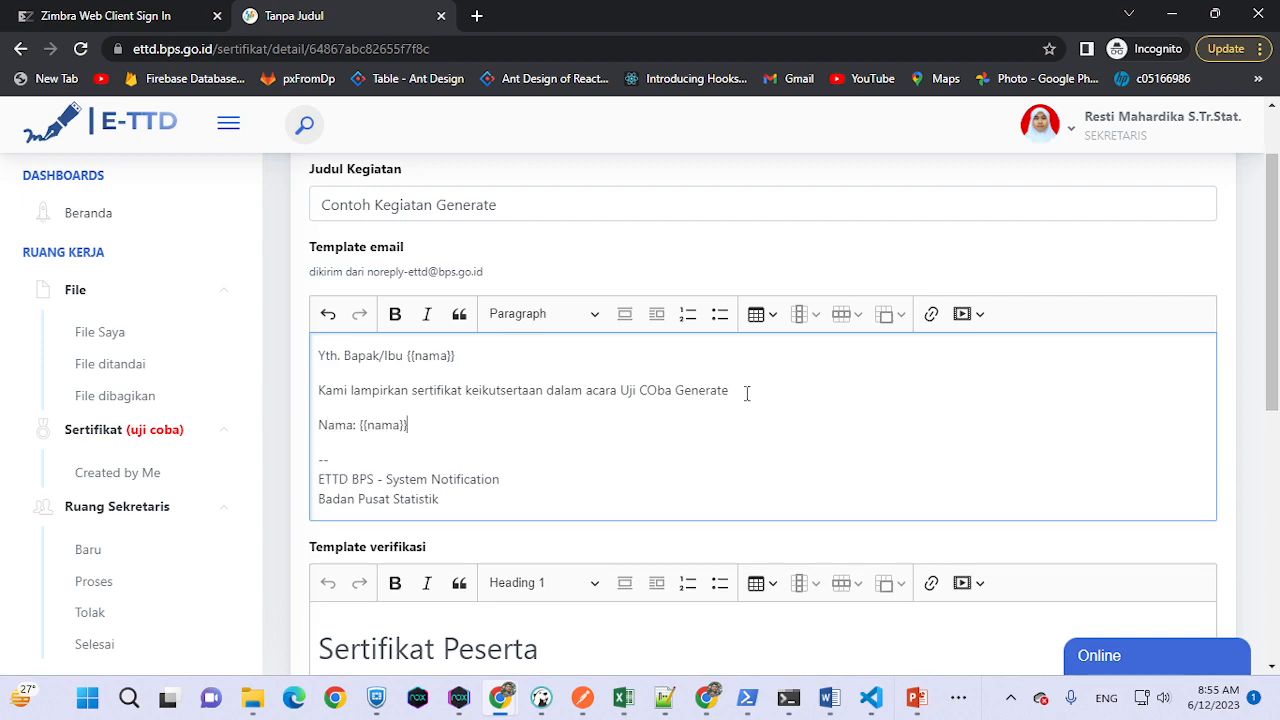
{"action": "key", "text": "Return"}
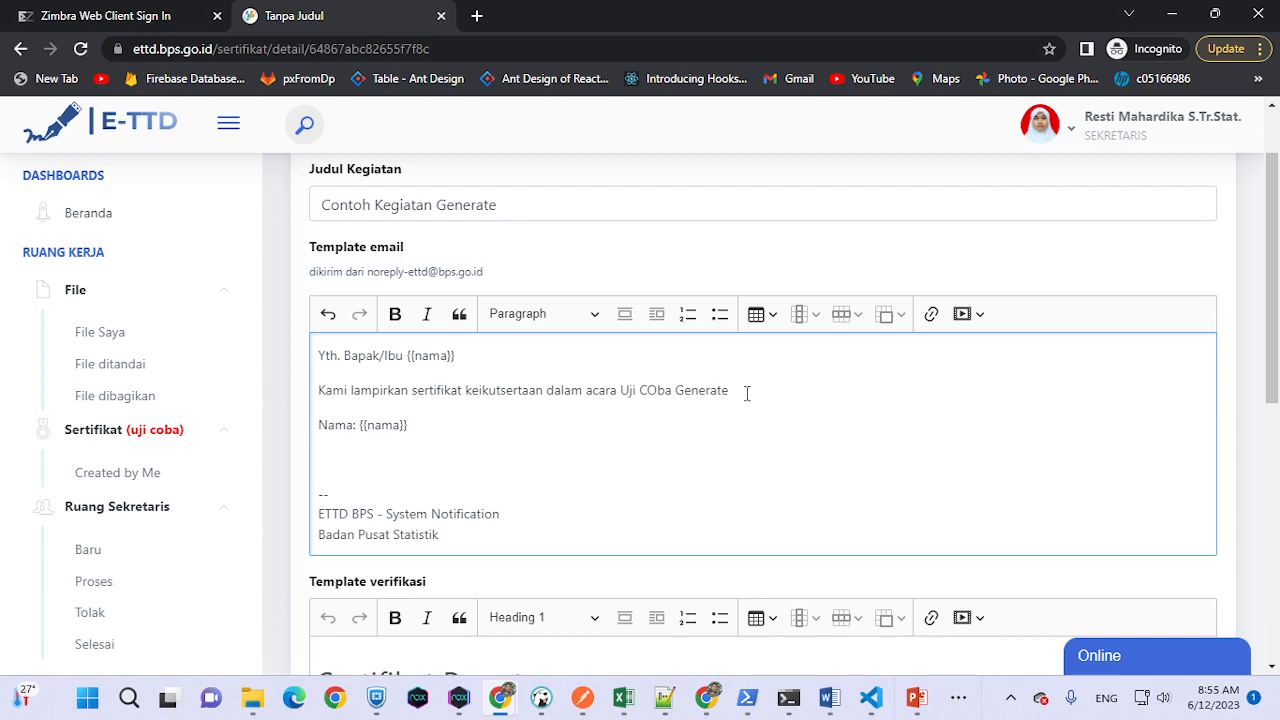
{"action": "type", "text": "instansi: {{Badan Pusa"}
{"action": "key", "text": "BackSpace"}
{"action": "key", "text": "BackSpace"}
{"action": "key", "text": "BackSpace"}
{"action": "key", "text": "BackSpace"}
{"action": "key", "text": "BackSpace"}
{"action": "key", "text": "BackSpace"}
{"action": "key", "text": "BackSpace"}
{"action": "key", "text": "BackSpace"}
{"action": "key", "text": "BackSpace"}
{"action": "key", "text": "BackSpace"}
{"action": "type", "text": "instansi}}"}
- Set the verification template's Kegiatan line to 'Contoh Kegiatan Generate', pasted from the title field
{"action": "scroll", "coordinate": [746, 395], "scroll_direction": "down", "scroll_amount": 5}
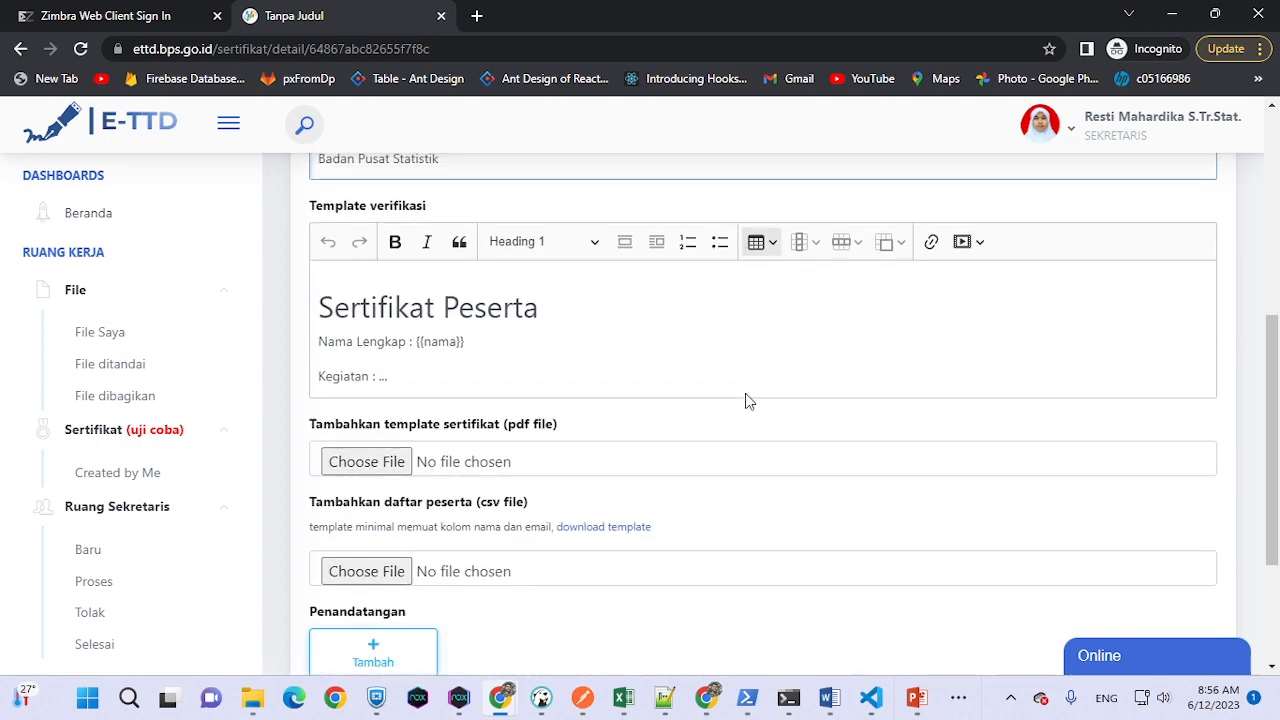
{"action": "scroll", "coordinate": [689, 383], "scroll_direction": "up", "scroll_amount": 2}
{"action": "left_click", "coordinate": [425, 472]}
{"action": "left_click_drag", "start_coordinate": [389, 471], "coordinate": [378, 471]}
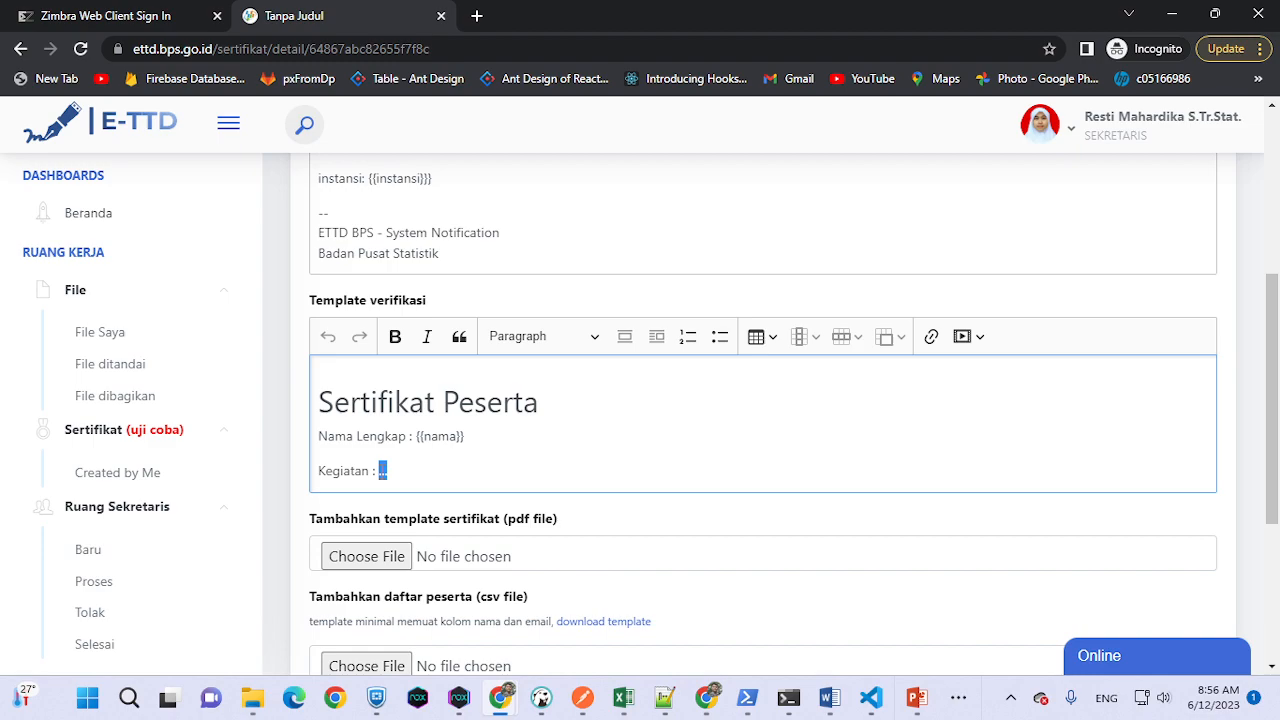
{"action": "type", "text": "Generate"}
{"action": "scroll", "coordinate": [486, 380], "scroll_direction": "up", "scroll_amount": 5}
{"action": "left_click", "coordinate": [546, 299]}
{"action": "key", "text": "ctrl+a"}
{"action": "key", "text": "ctrl+c"}
{"action": "scroll", "coordinate": [323, 366], "scroll_direction": "down", "scroll_amount": 4}
{"action": "double_click", "coordinate": [421, 471]}
{"action": "key", "text": "ctrl+v"}
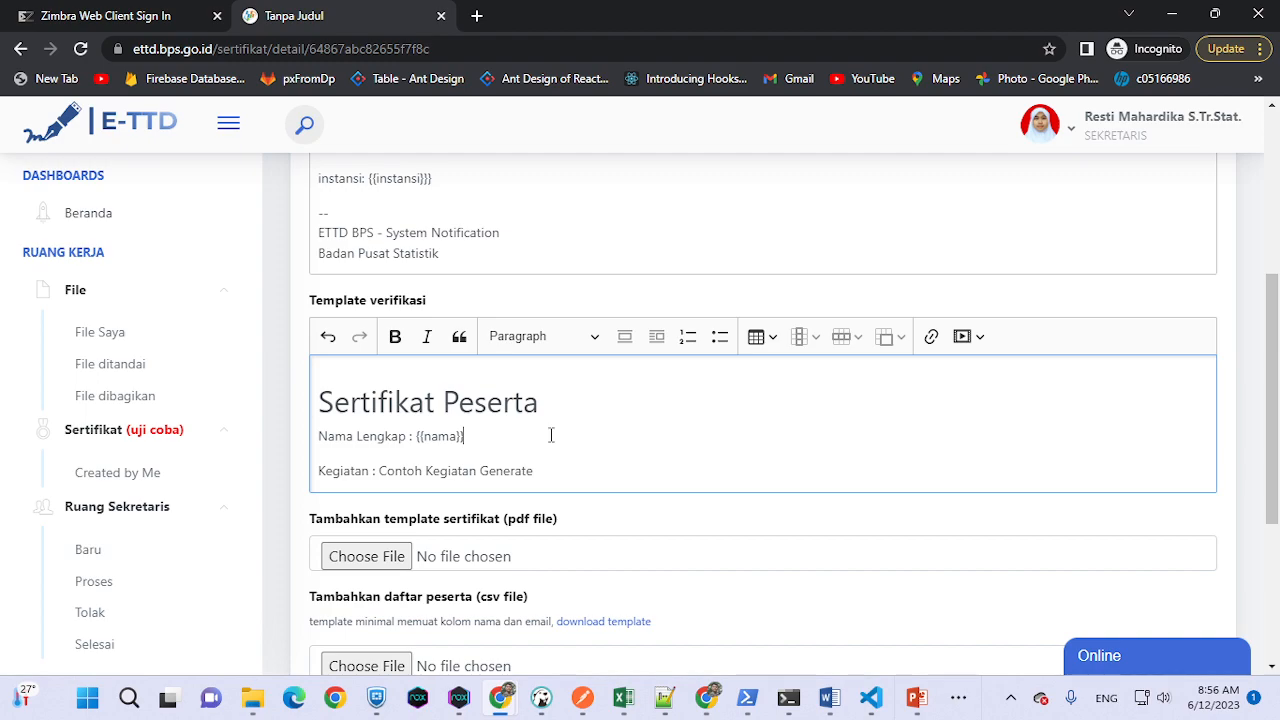
- Insert an 'Instansi : {{instansi}}' line below Nama Lengkap in the verification template
{"action": "left_click", "coordinate": [550, 435]}
{"action": "key", "text": "Return"}
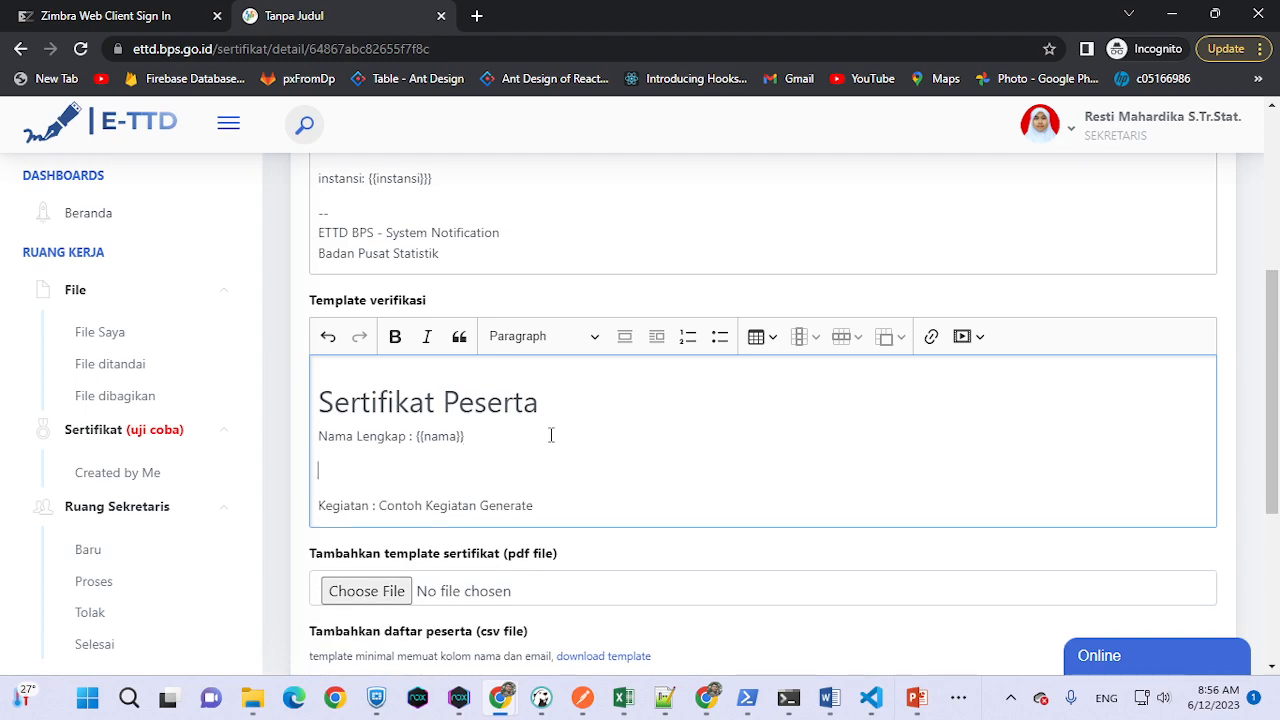
{"action": "type", "text": "AS"}
{"action": "key", "text": "BackSpace"}
{"action": "type", "text": "Instansi : {{instan"}
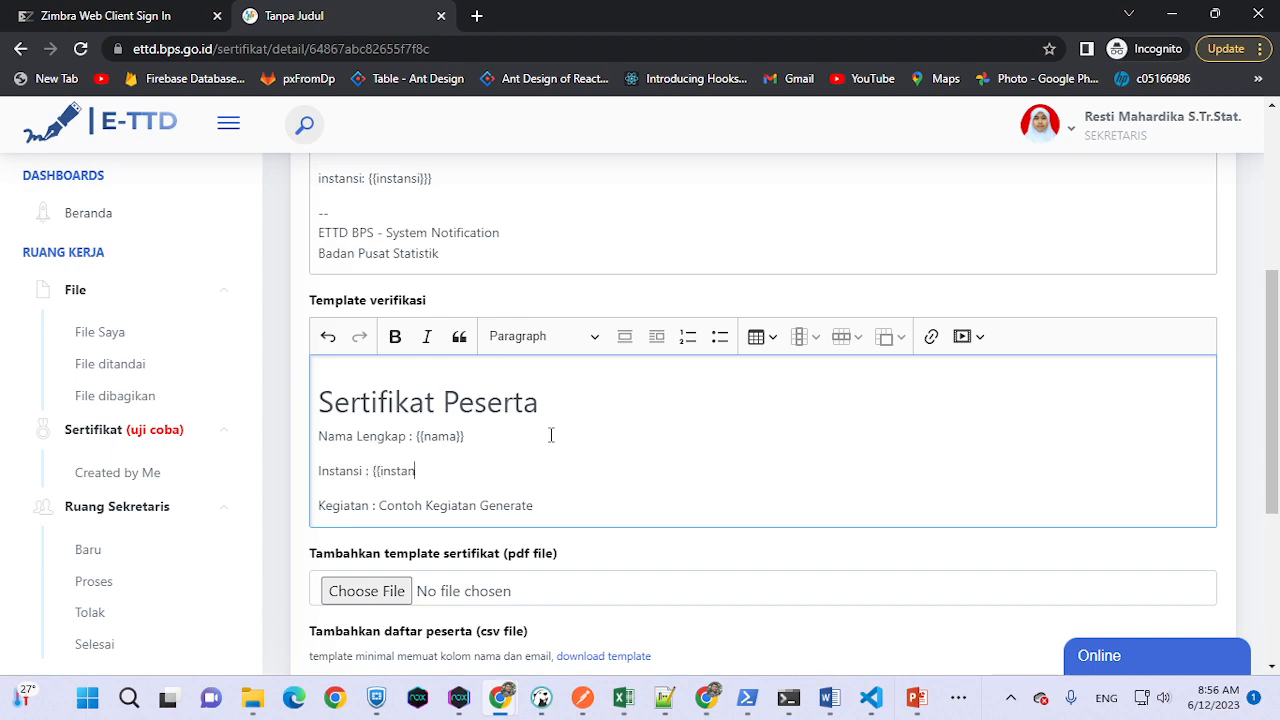
{"action": "type", "text": "si}}"}
{"action": "scroll", "coordinate": [550, 435], "scroll_direction": "down", "scroll_amount": 2}
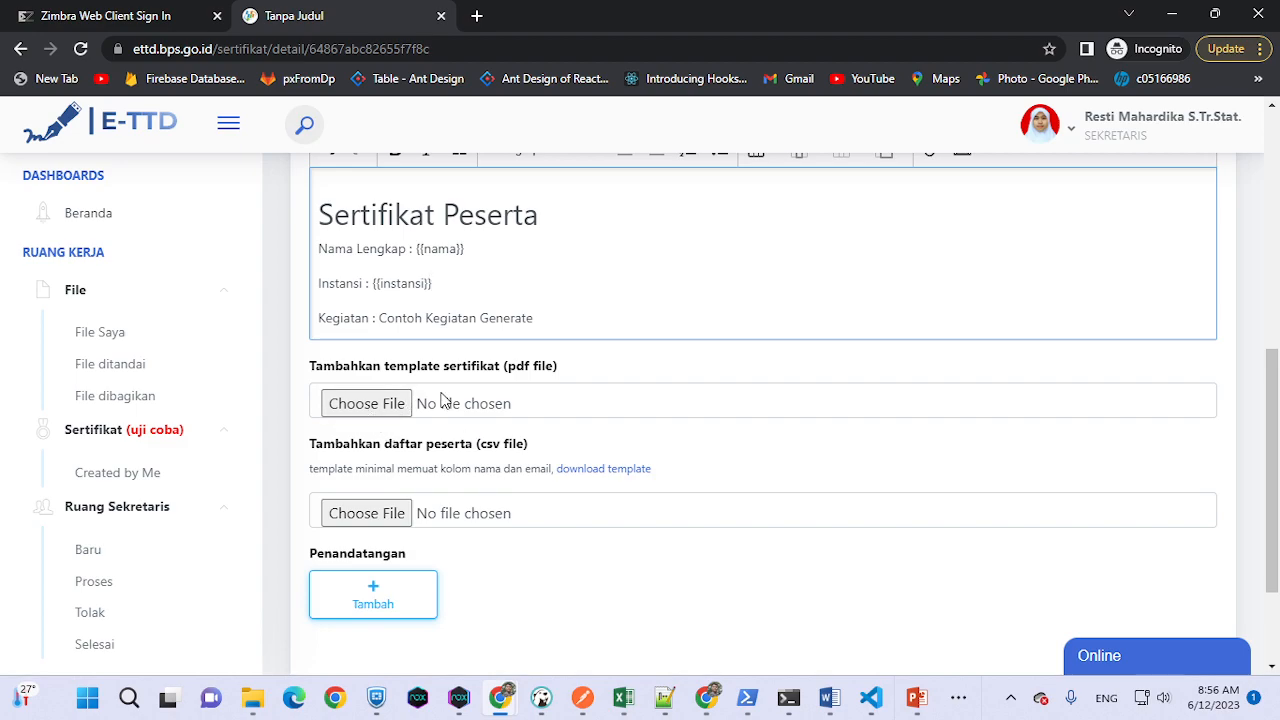
- Attach Contoh Generate.pdf as the certificate template PDF
{"action": "left_click", "coordinate": [398, 405]}
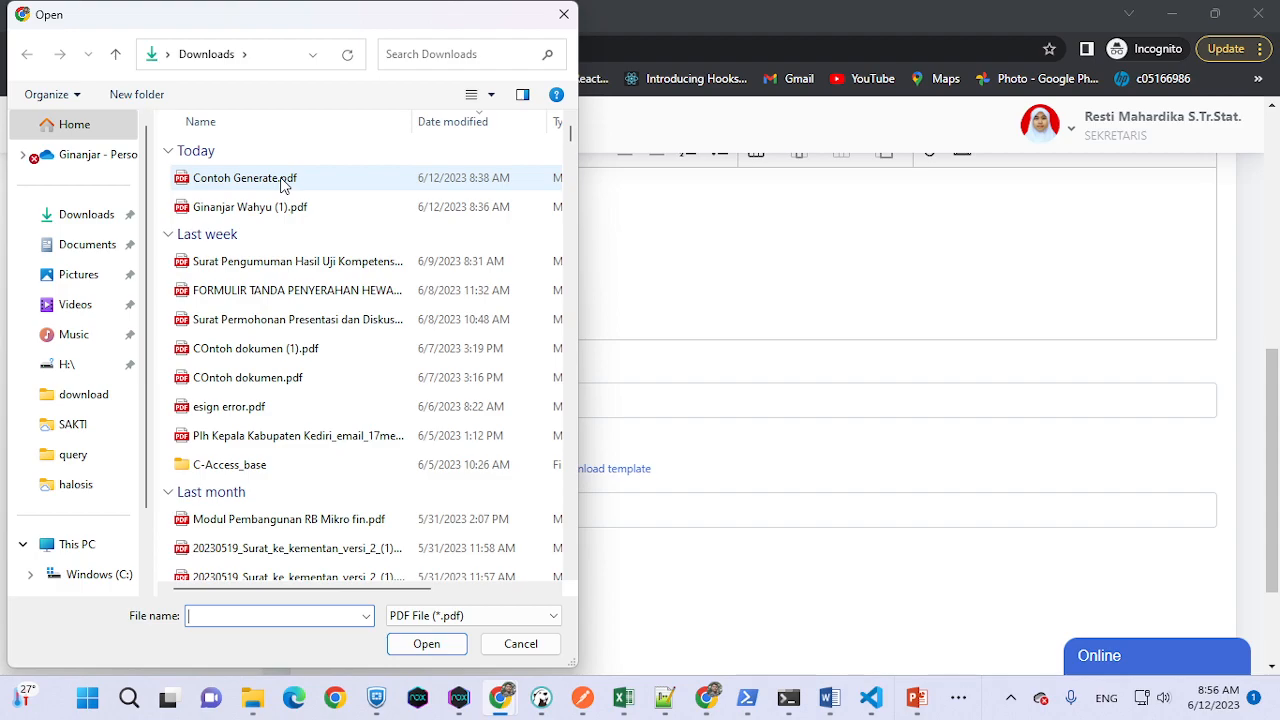
{"action": "left_click", "coordinate": [283, 182]}
{"action": "double_click", "coordinate": [283, 182]}
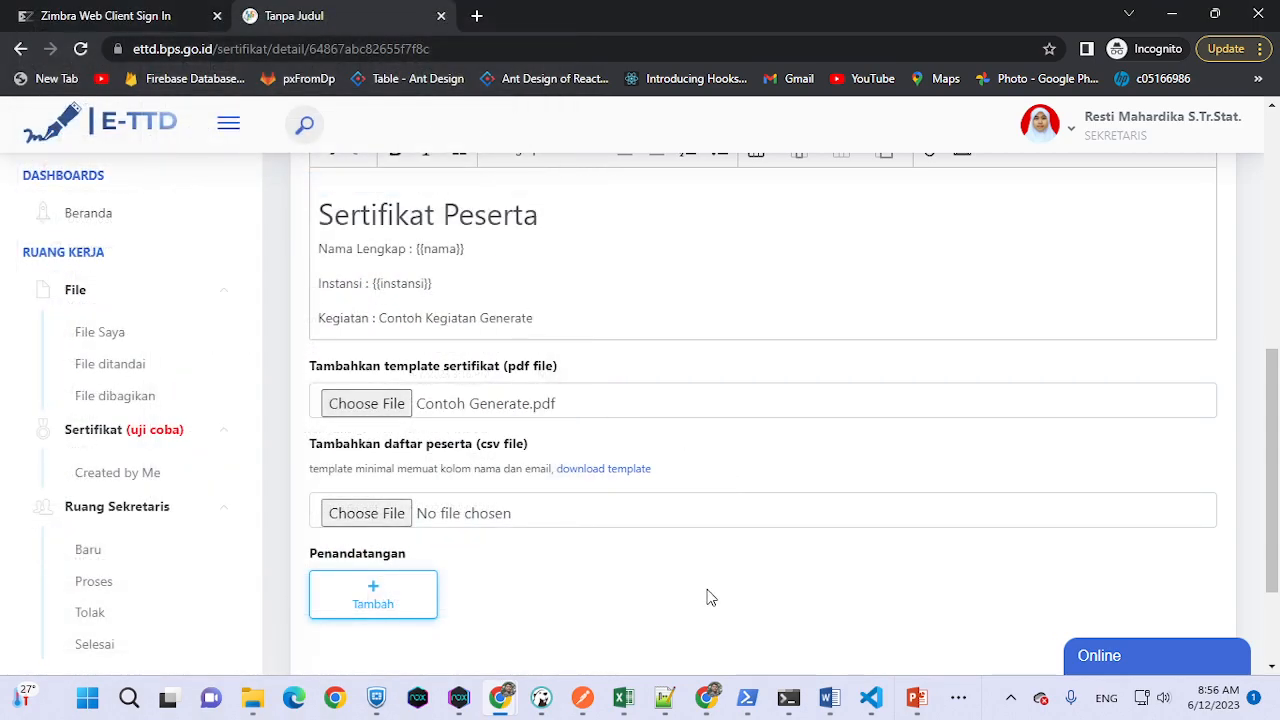
{"action": "mouse_move", "coordinate": [252, 697]}
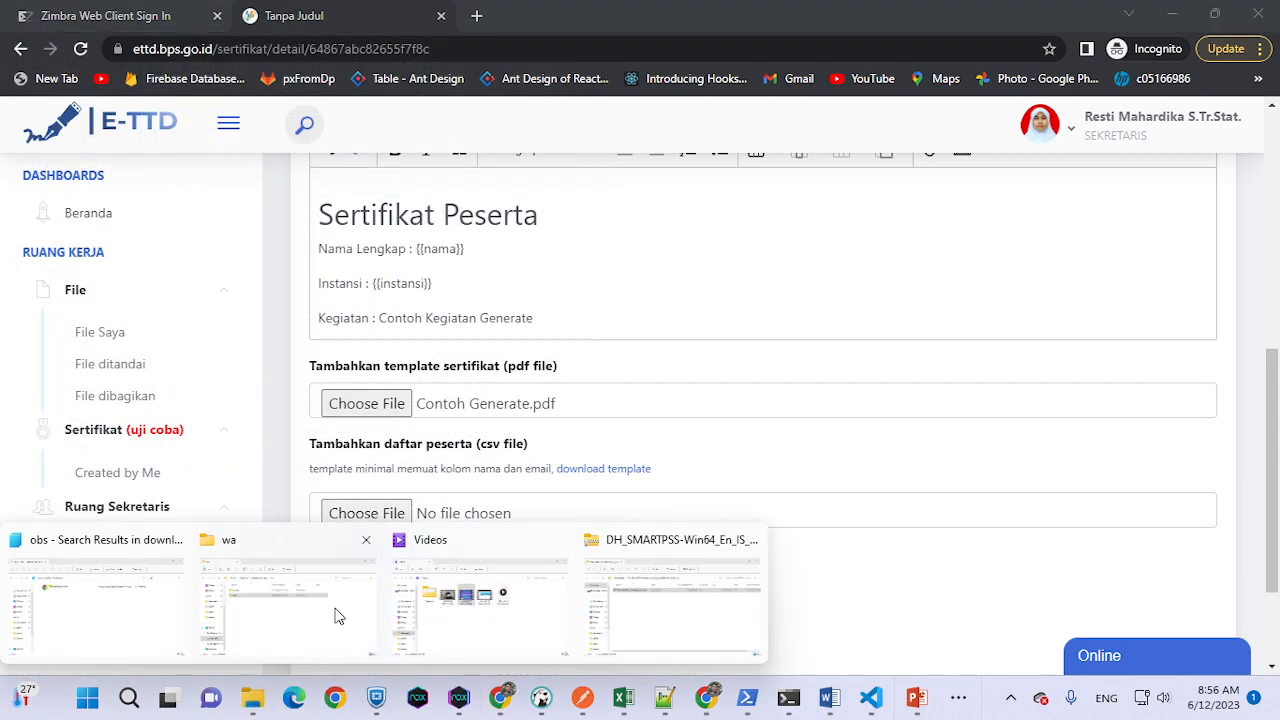
{"action": "mouse_move", "coordinate": [697, 606]}
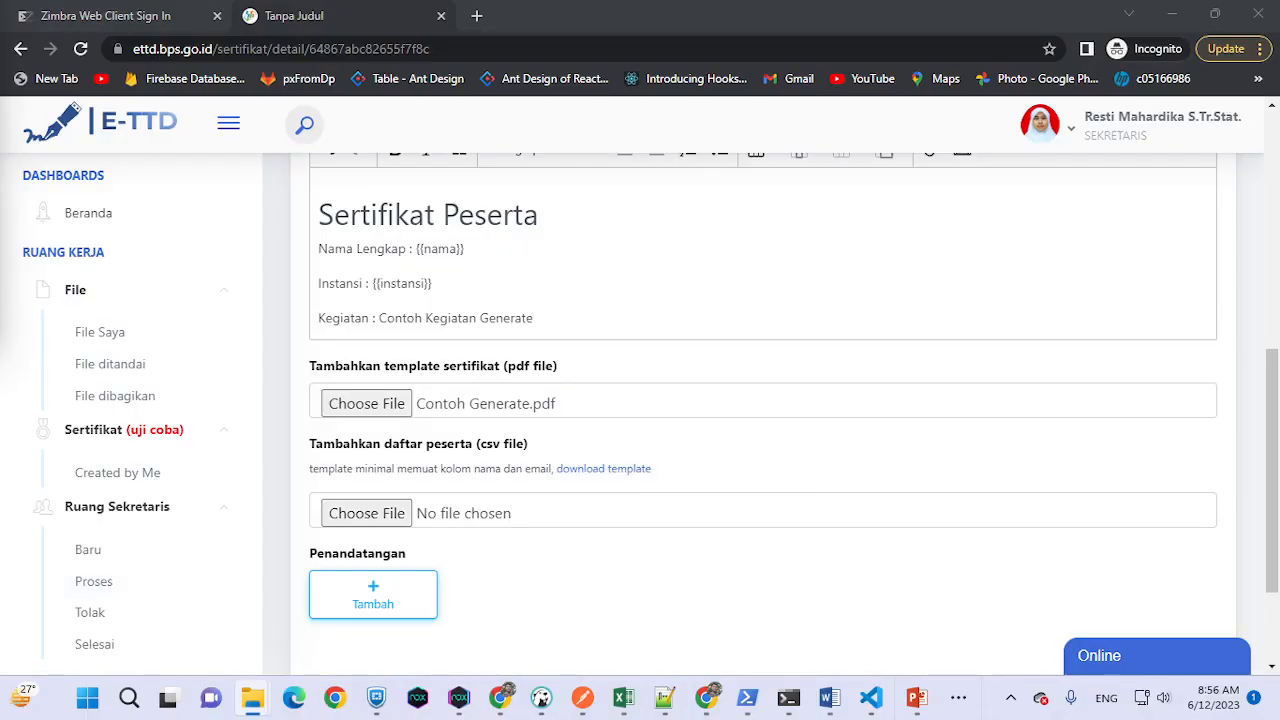
- Preview Contoh Generate.pdf in Edge from the Downloads folder, then put the preview away
{"action": "left_click_drag", "start_coordinate": [0, 26], "coordinate": [526, 123]}
{"action": "double_click", "coordinate": [408, 313]}
{"action": "scroll", "coordinate": [680, 290], "scroll_direction": "up", "scroll_amount": 2}
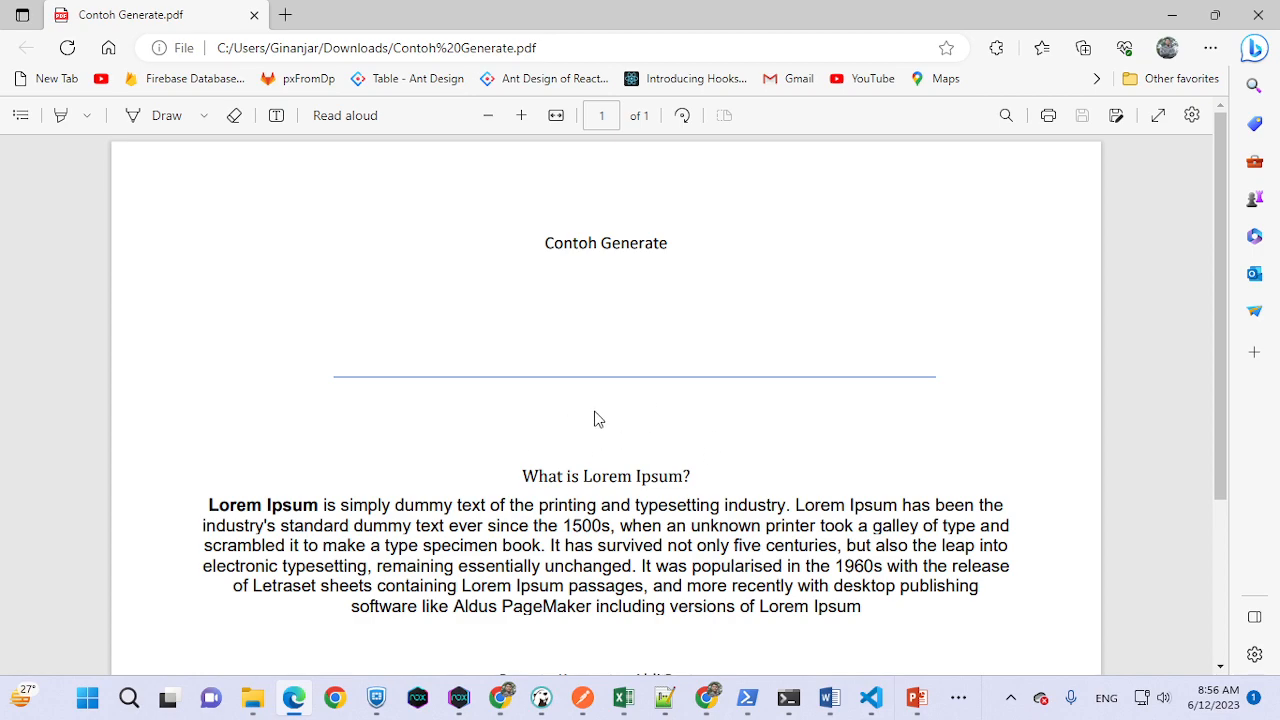
{"action": "scroll", "coordinate": [600, 425], "scroll_direction": "down", "scroll_amount": 3}
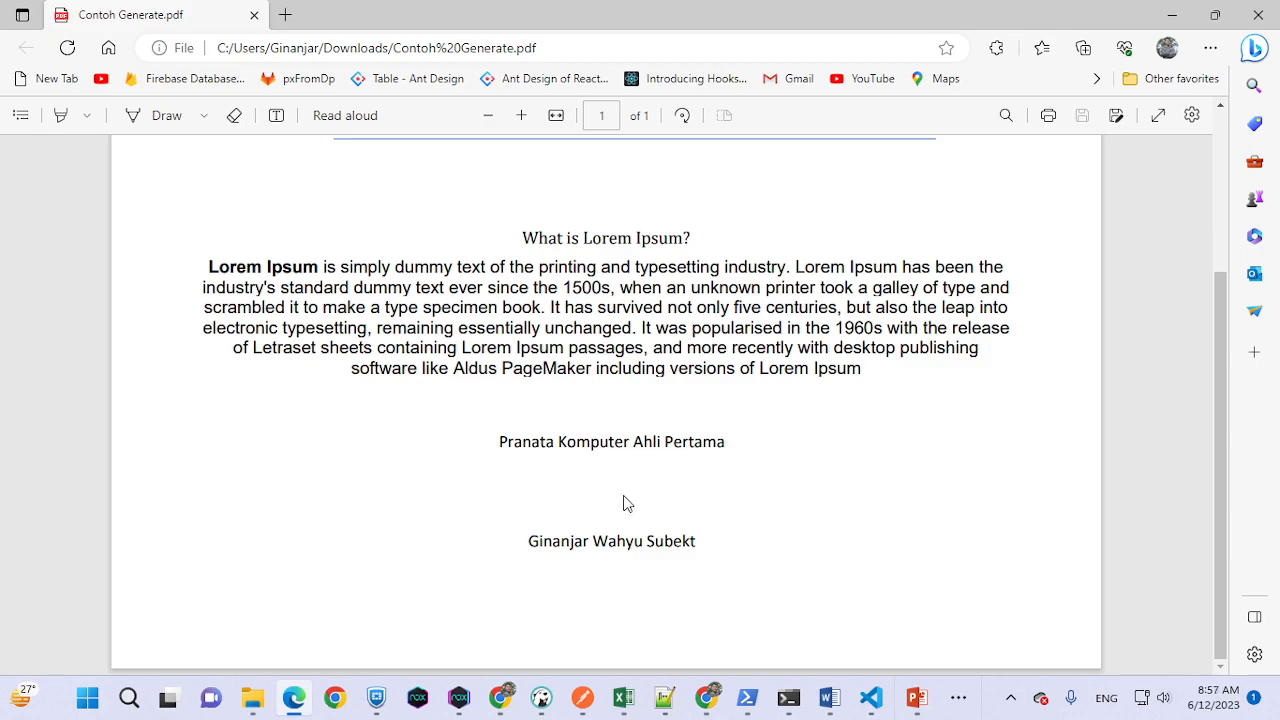
{"action": "left_click", "coordinate": [1172, 15]}
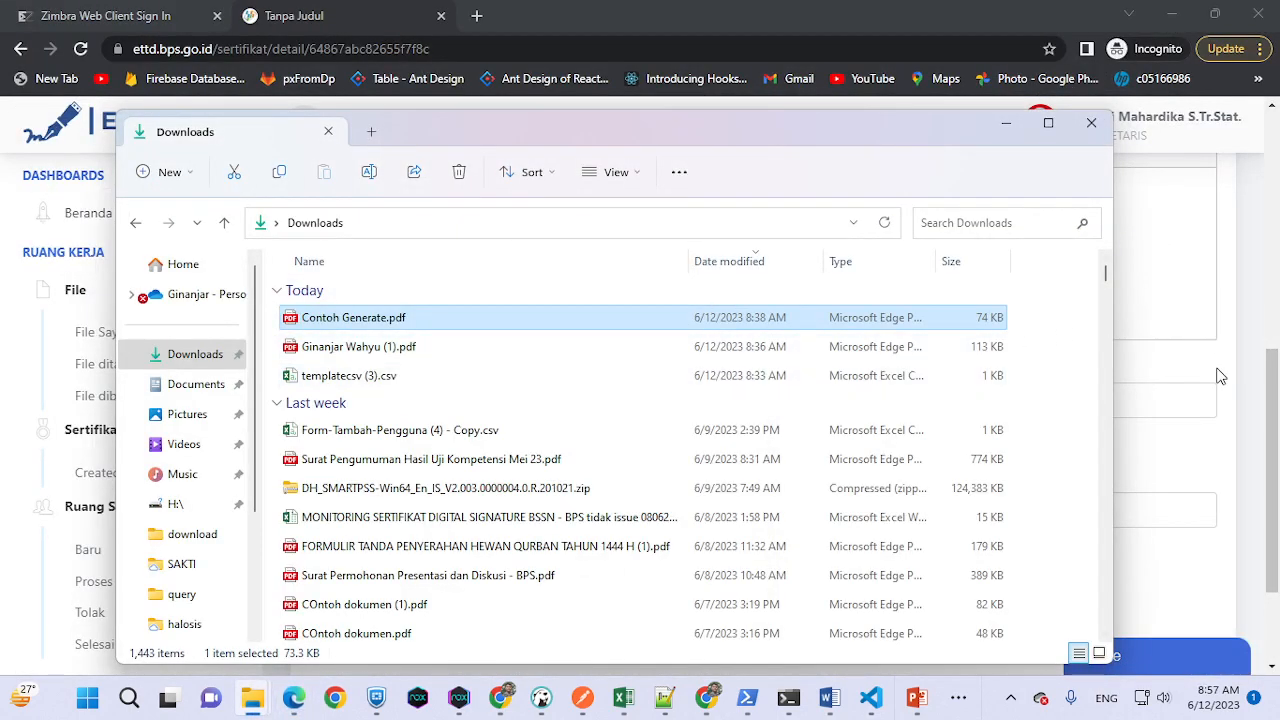
- Download the participant list CSV template and open templatecsv (4).csv in Excel
{"action": "left_click", "coordinate": [1218, 376]}
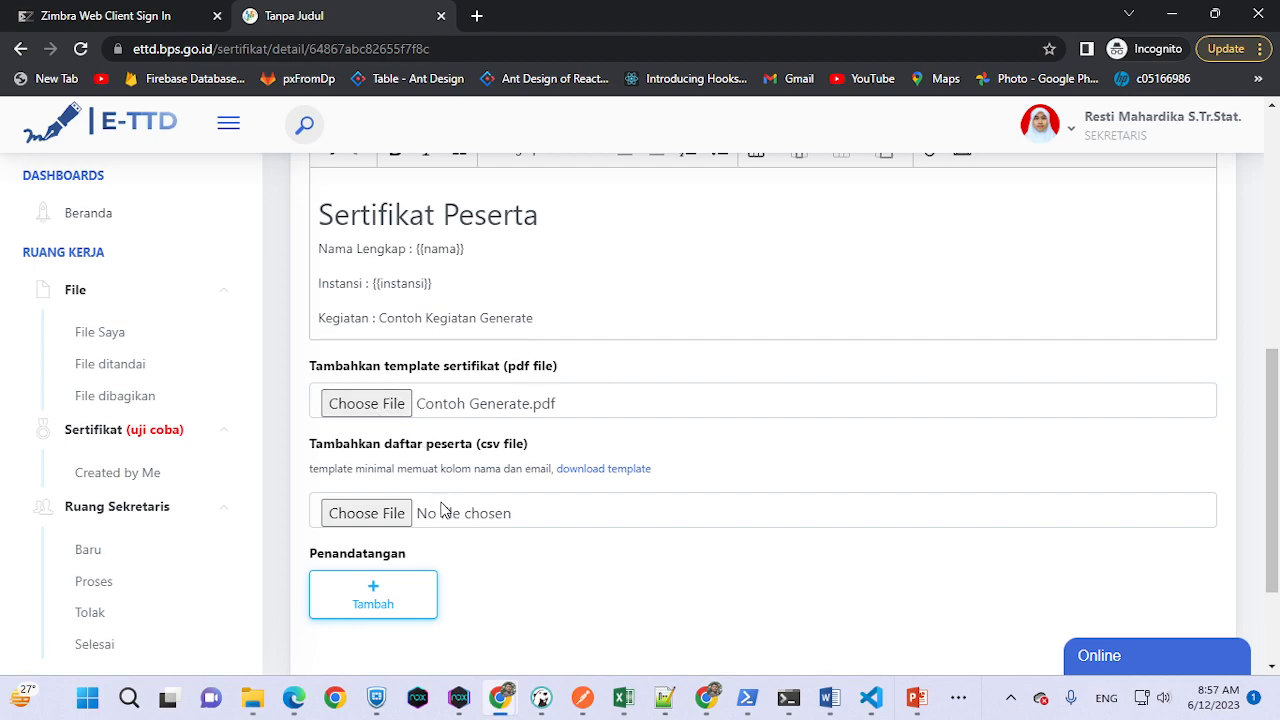
{"action": "scroll", "coordinate": [440, 505], "scroll_direction": "down", "scroll_amount": 2}
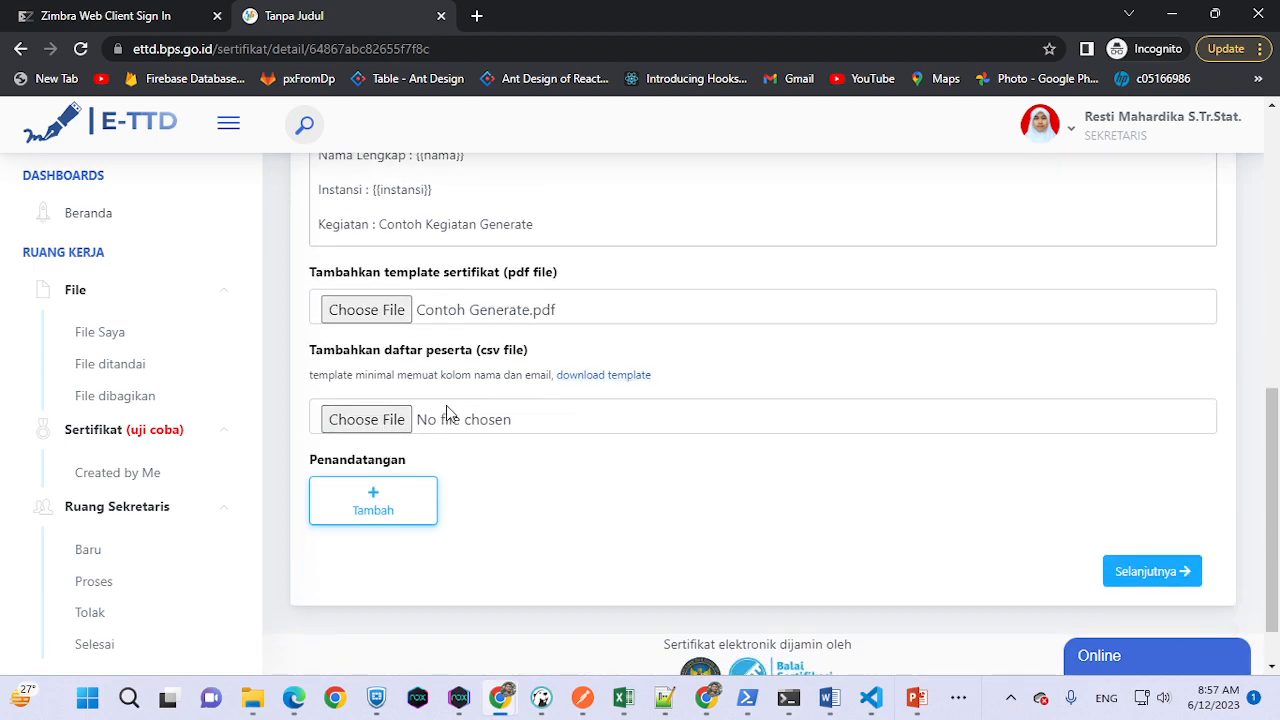
{"action": "left_click", "coordinate": [603, 377]}
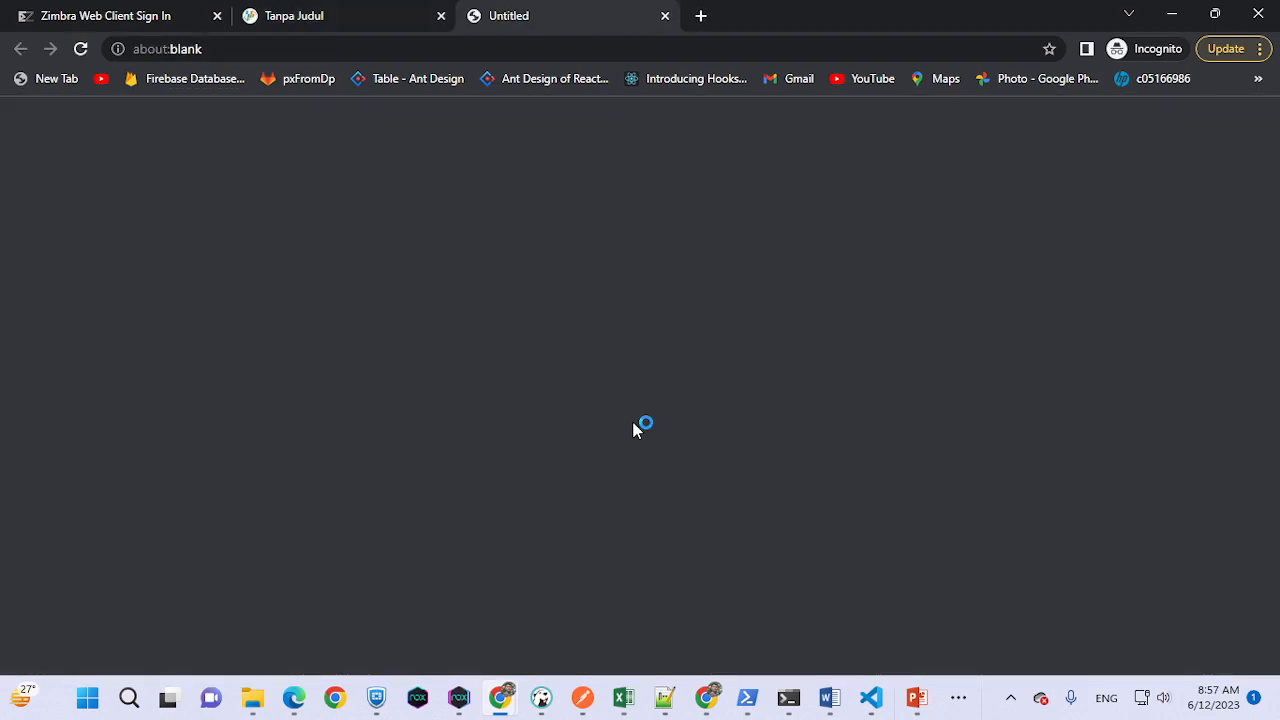
{"action": "left_click", "coordinate": [129, 650]}
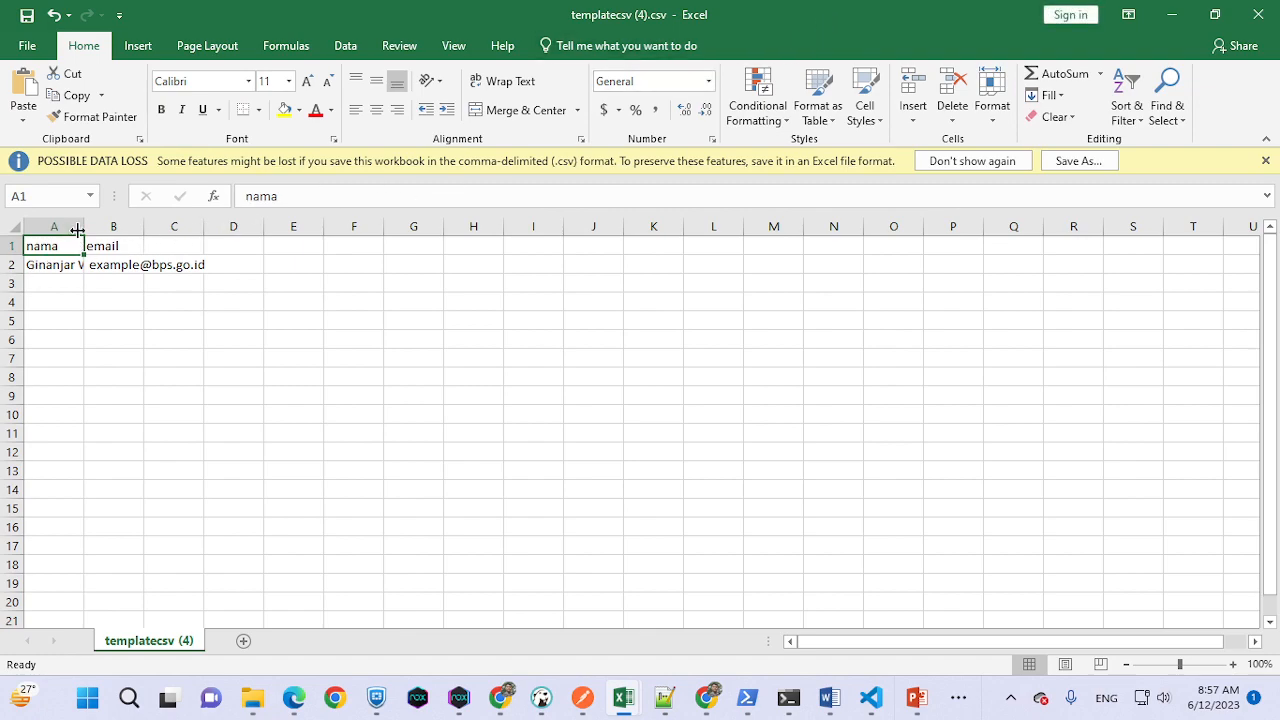
- Widen columns A (nama) and B (email) so the sample entries show in full
{"action": "left_click_drag", "start_coordinate": [78, 228], "coordinate": [172, 228]}
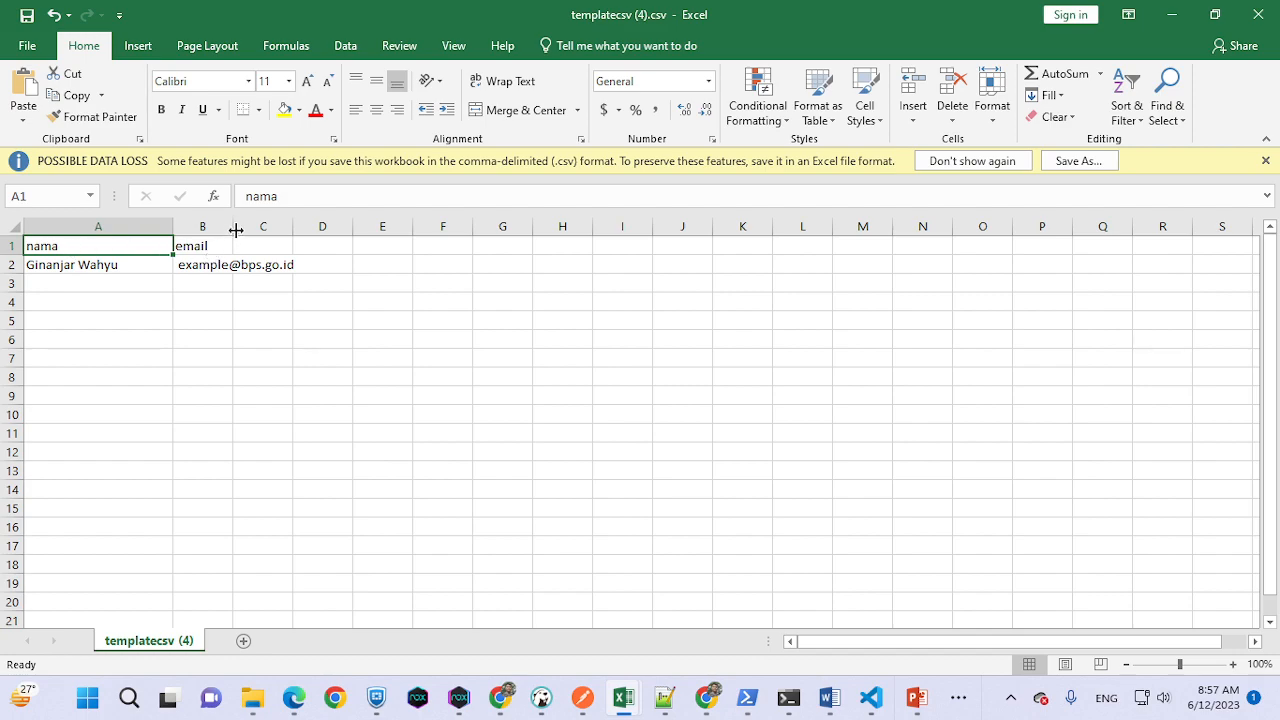
{"action": "left_click_drag", "start_coordinate": [232, 225], "coordinate": [314, 226]}
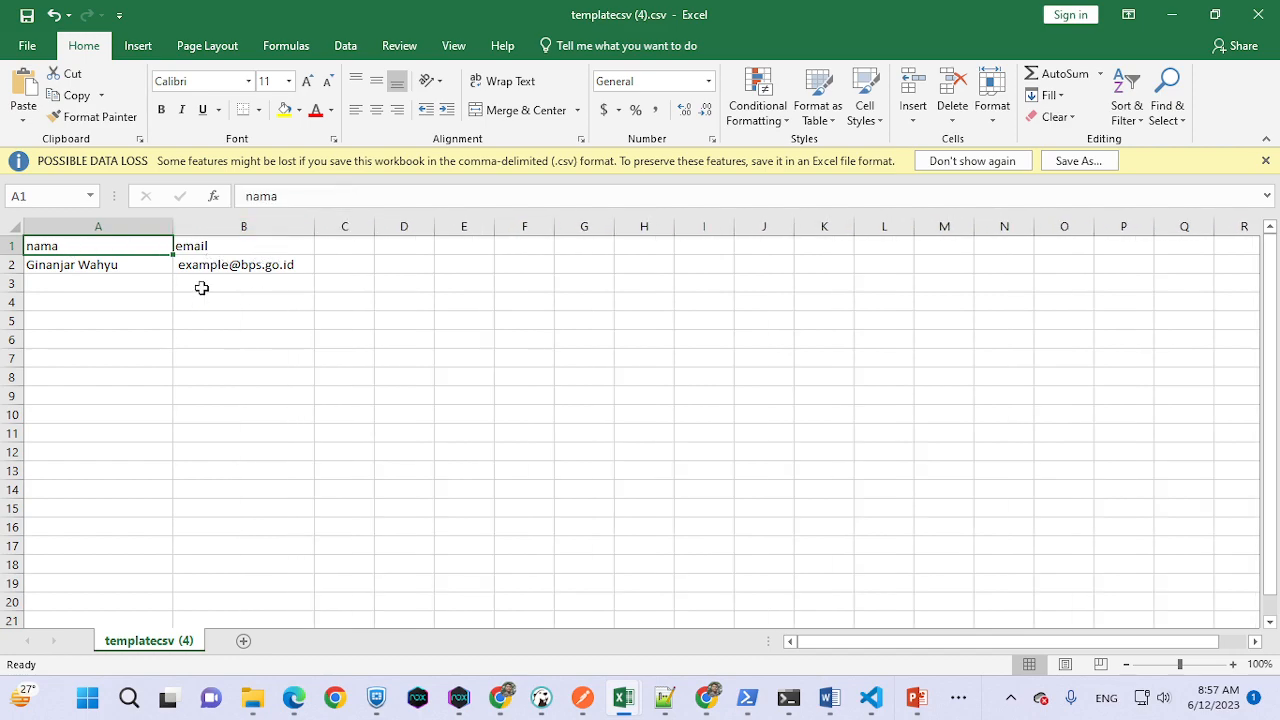
{"action": "left_click", "coordinate": [346, 247]}
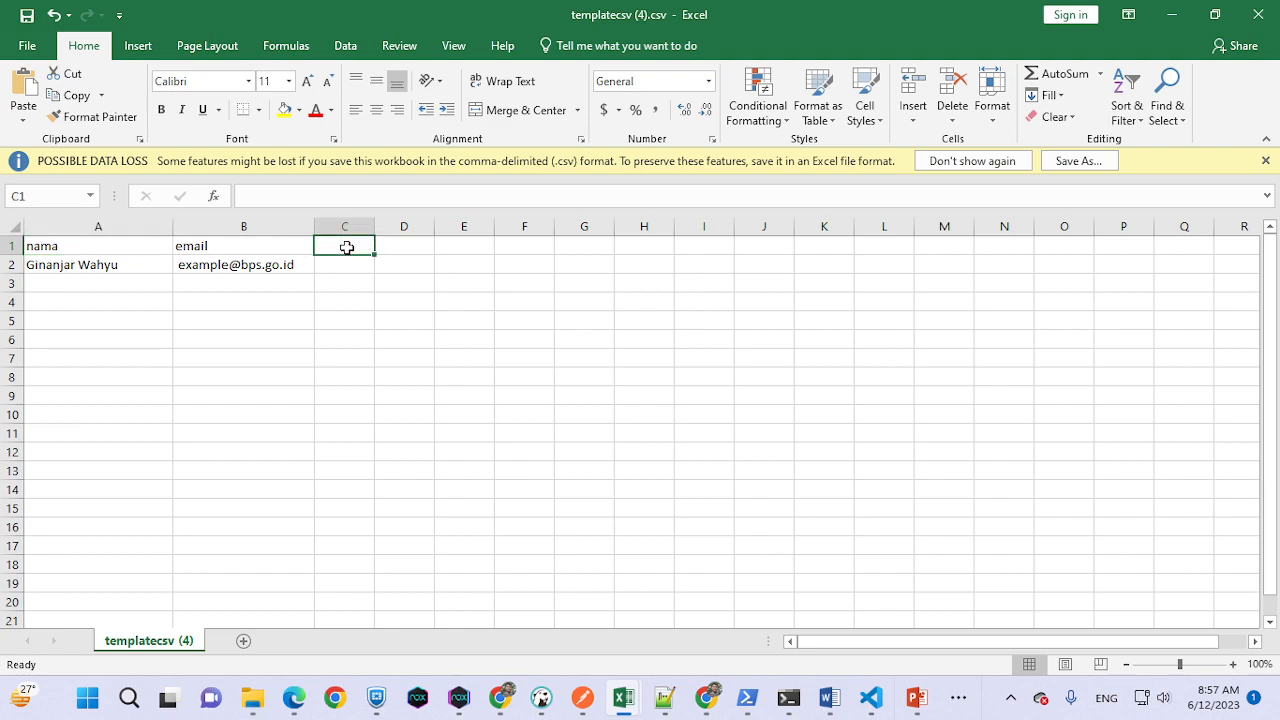
- Add the 'instansi' heading in C1 and 'Badan Pusat Statistik' in C2
{"action": "type", "text": "instansi"}
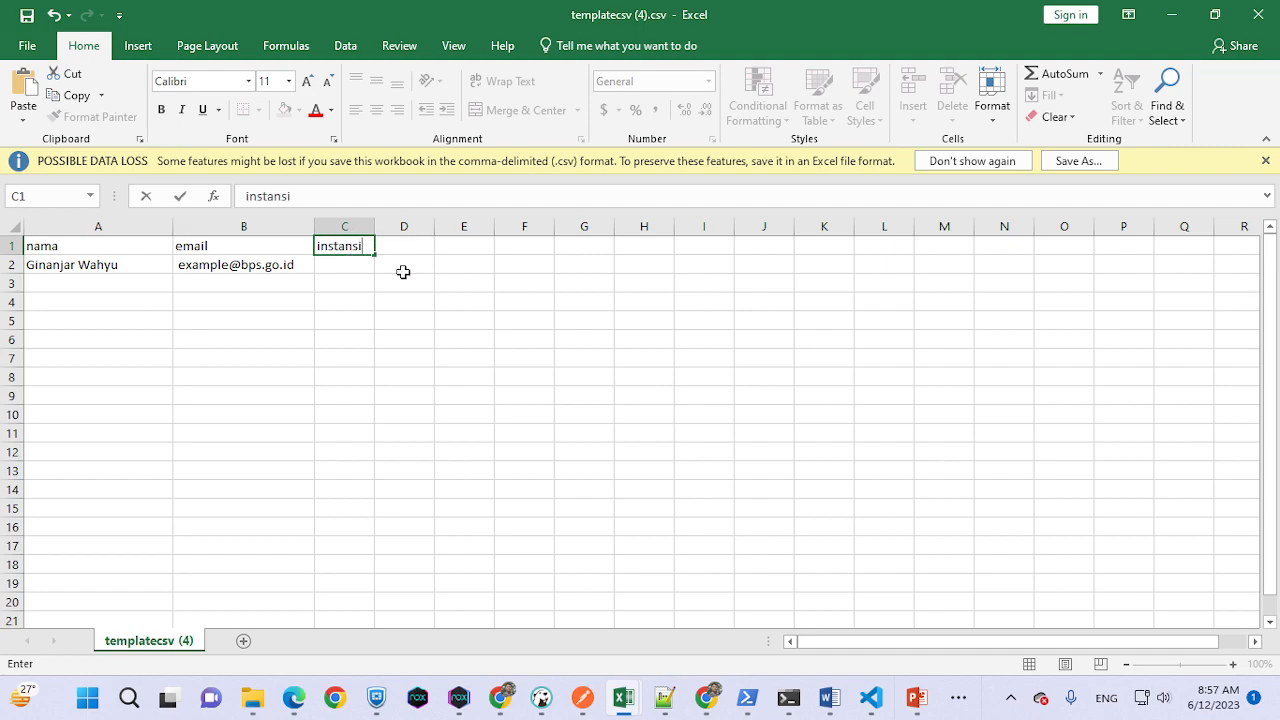
{"action": "left_click", "coordinate": [366, 264]}
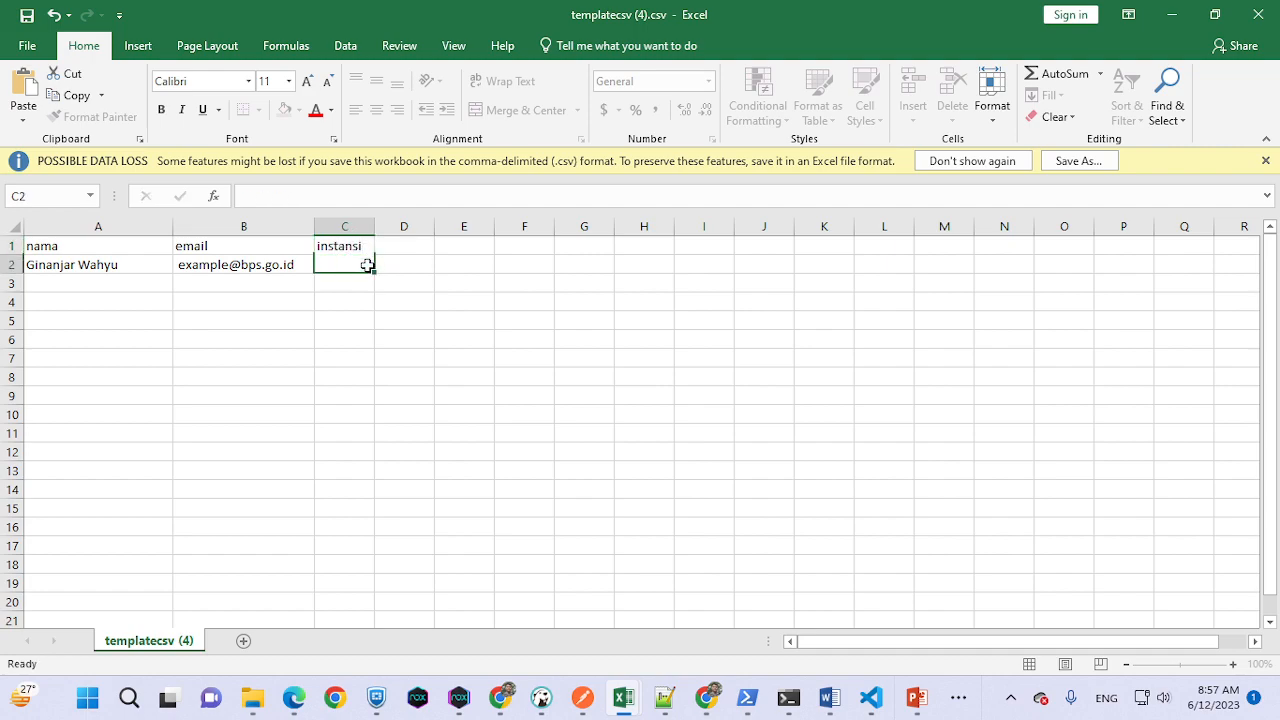
{"action": "type", "text": "Badan Pusat Statistik"}
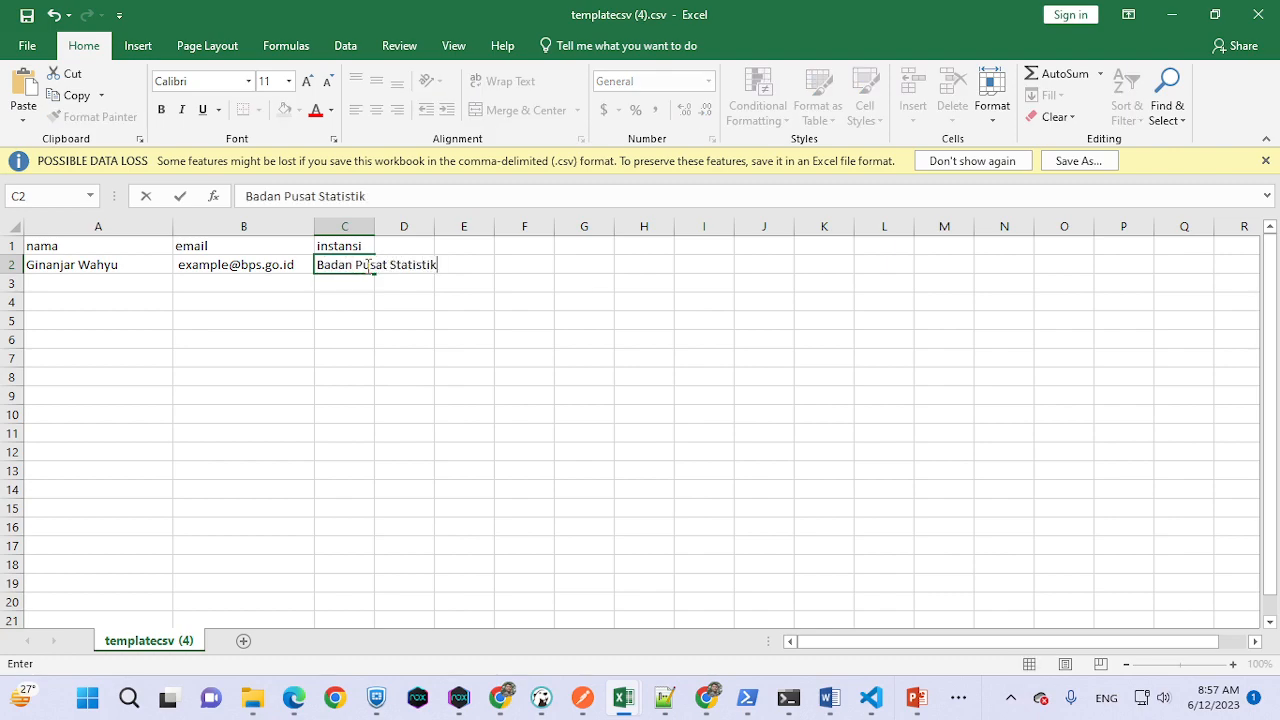
{"action": "left_click", "coordinate": [452, 389]}
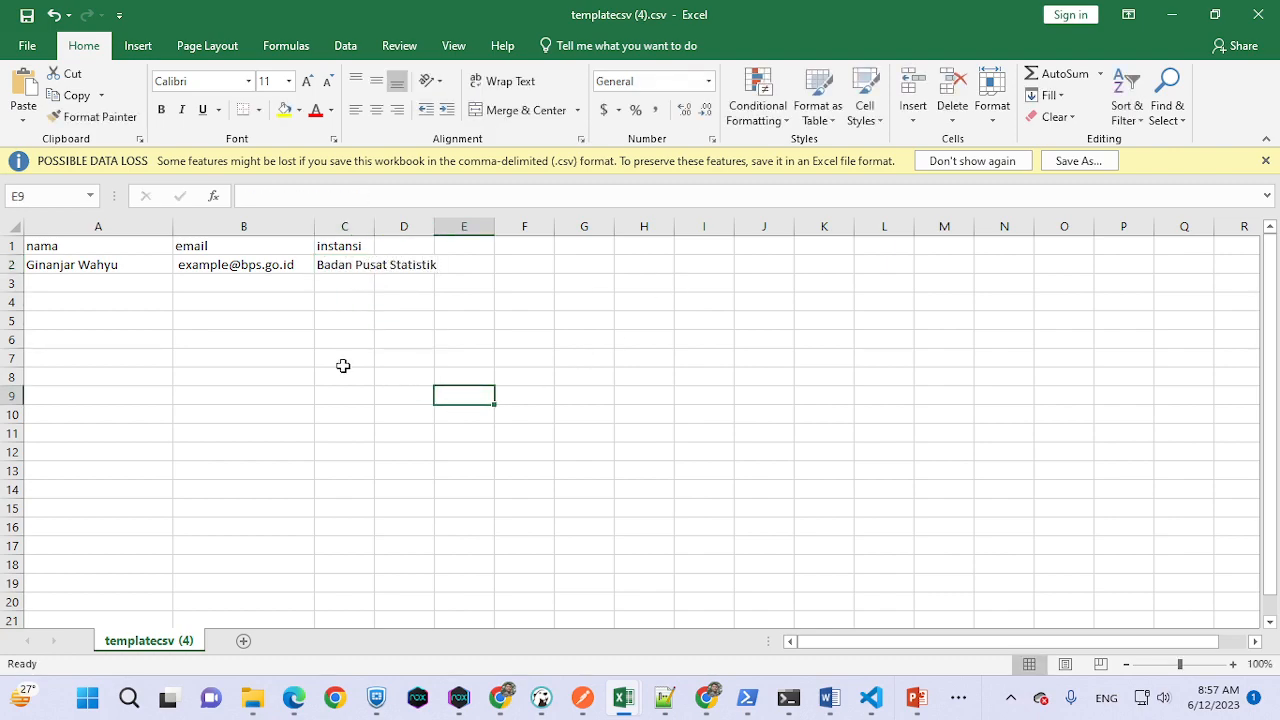
- Replace 'example' in B2's sample email with the participant's real address and widen column B
{"action": "left_click", "coordinate": [192, 266]}
{"action": "double_click", "coordinate": [272, 197]}
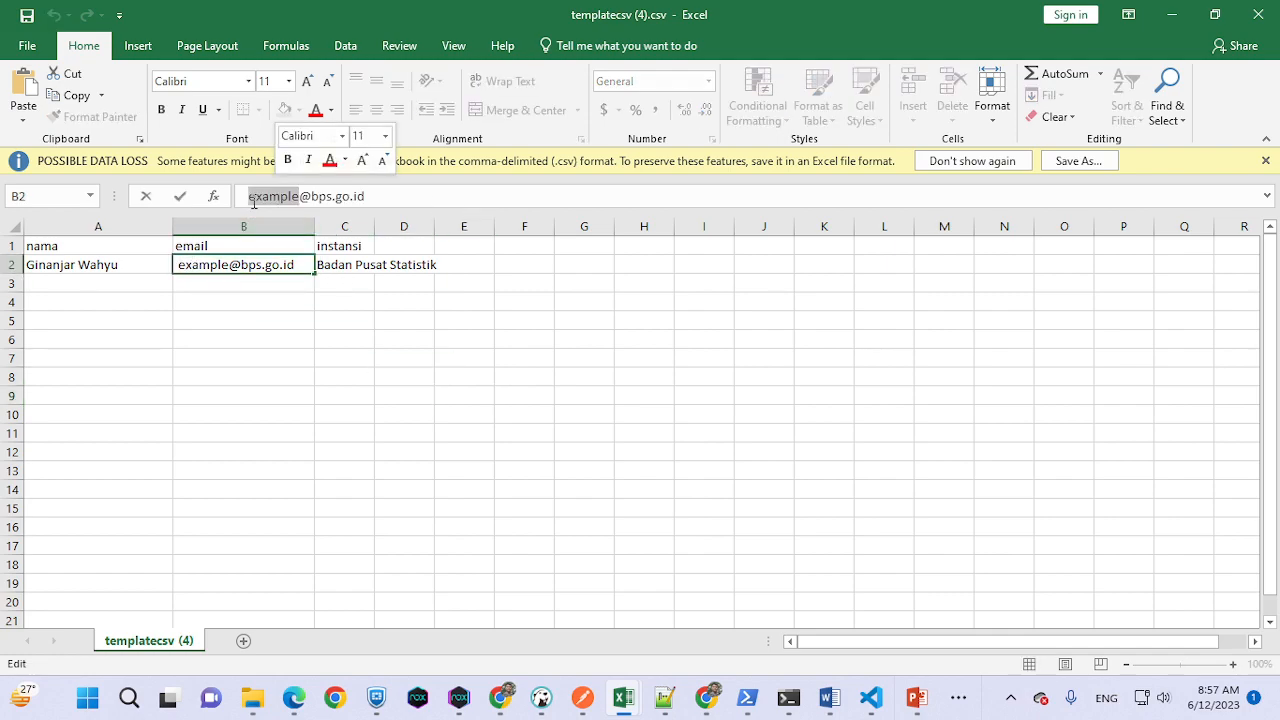
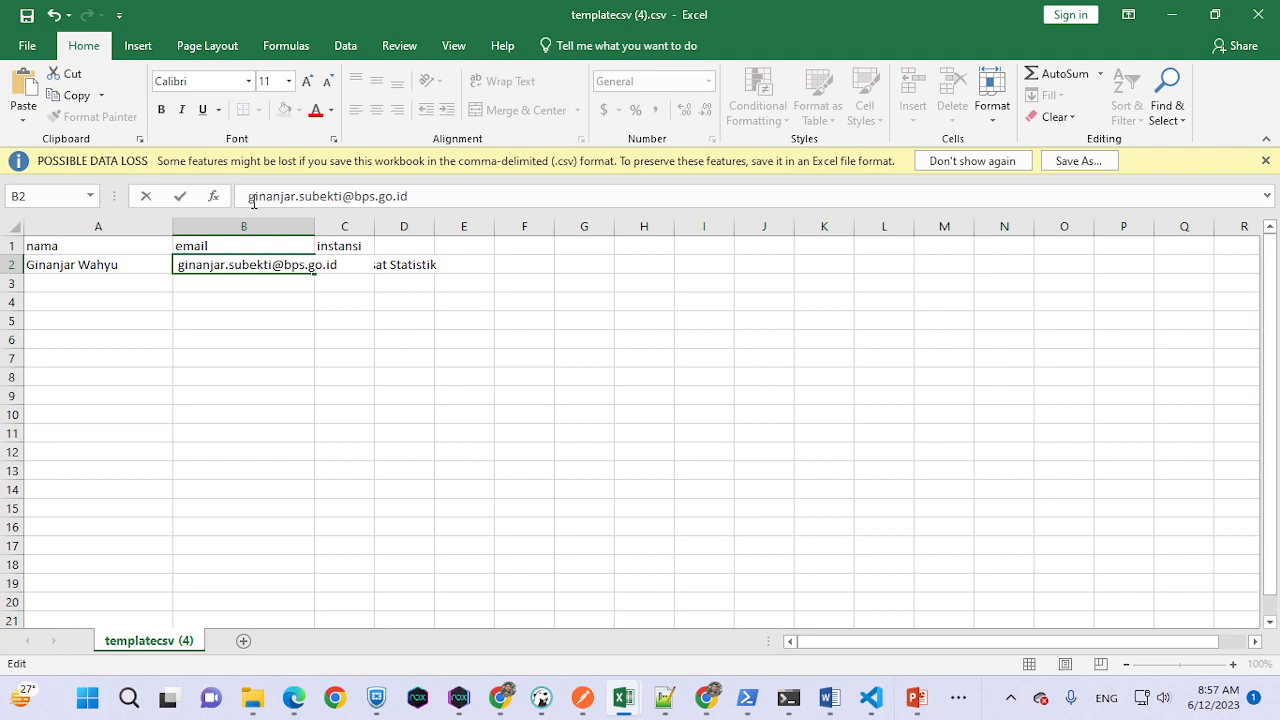
{"action": "left_click", "coordinate": [325, 446]}
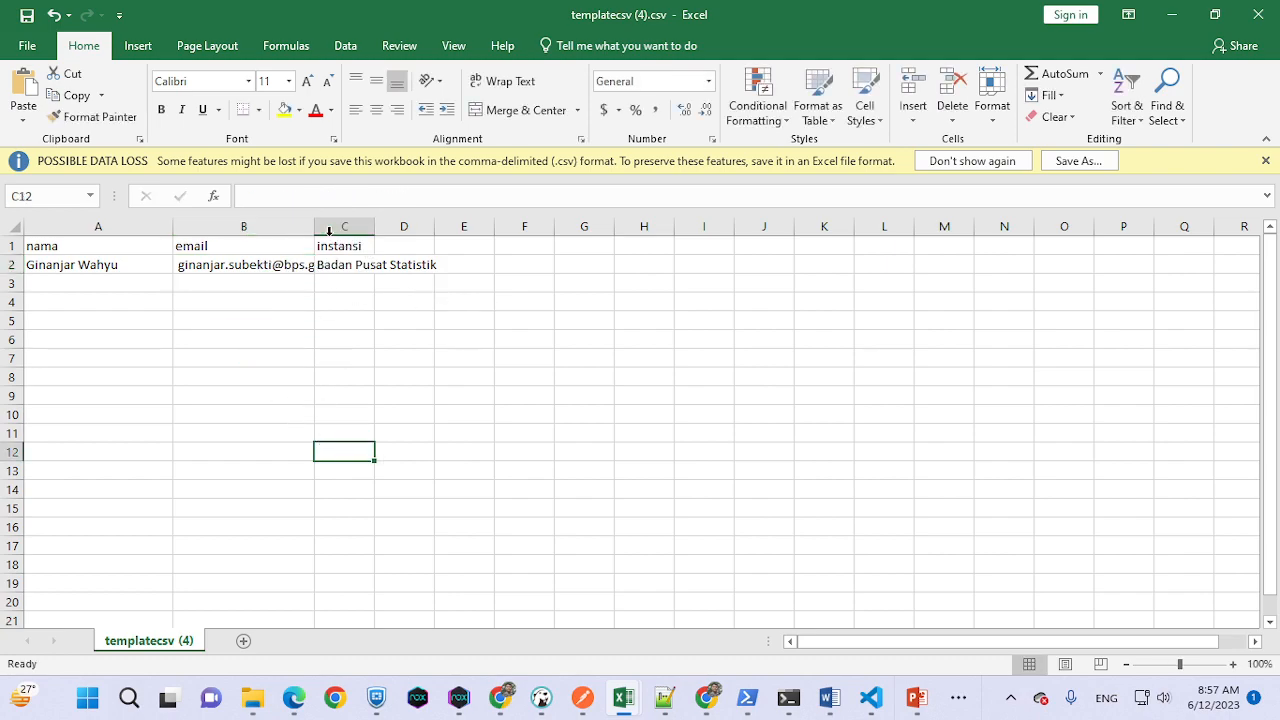
{"action": "left_click_drag", "start_coordinate": [314, 231], "coordinate": [372, 229]}
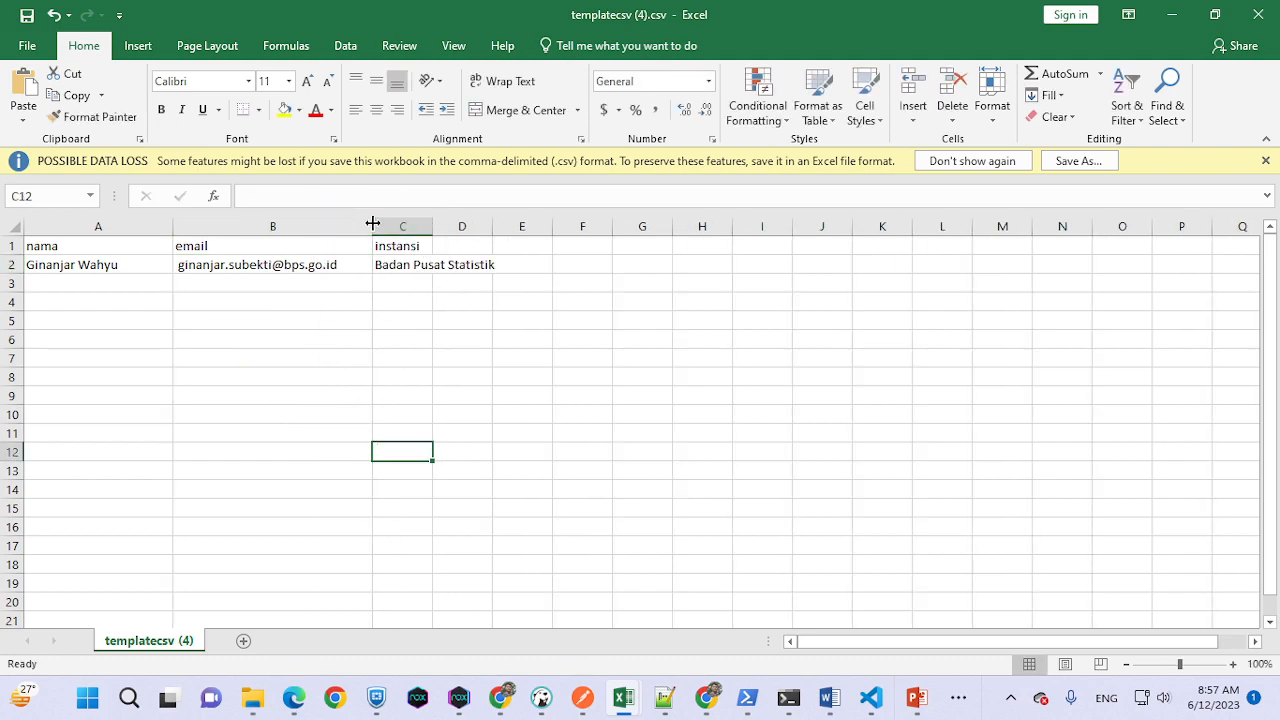
{"action": "left_click", "coordinate": [83, 285]}
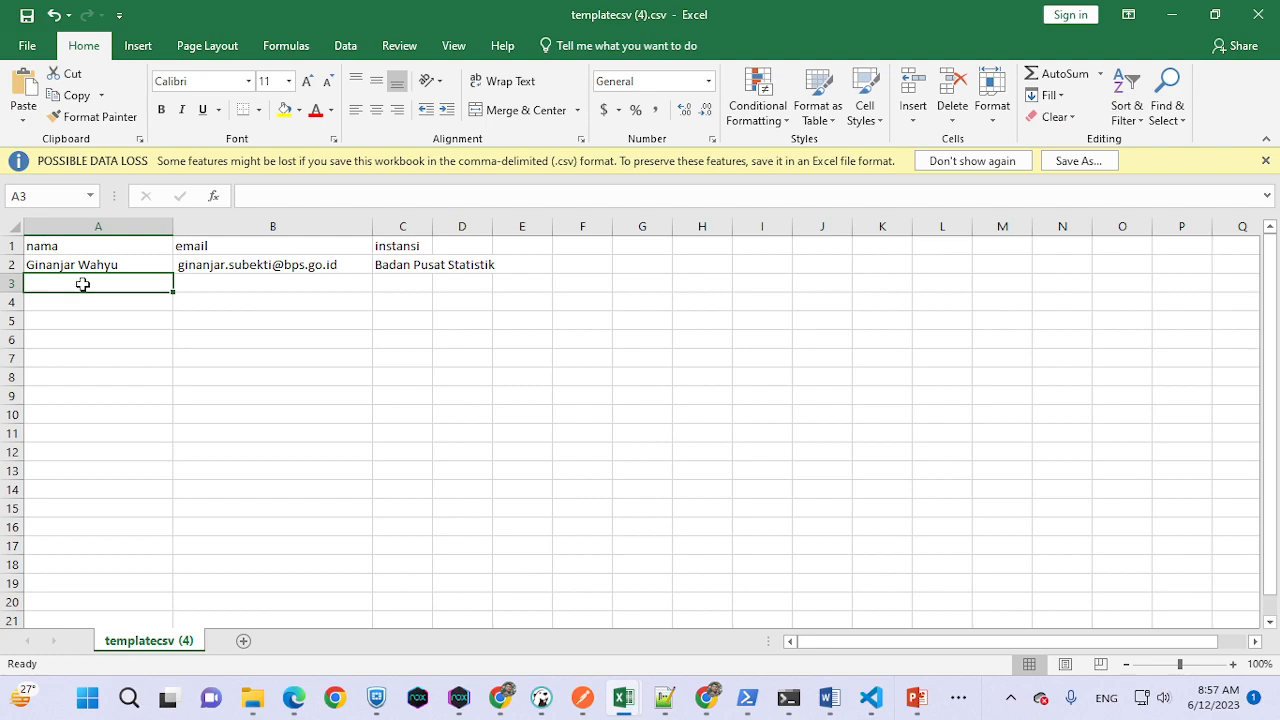
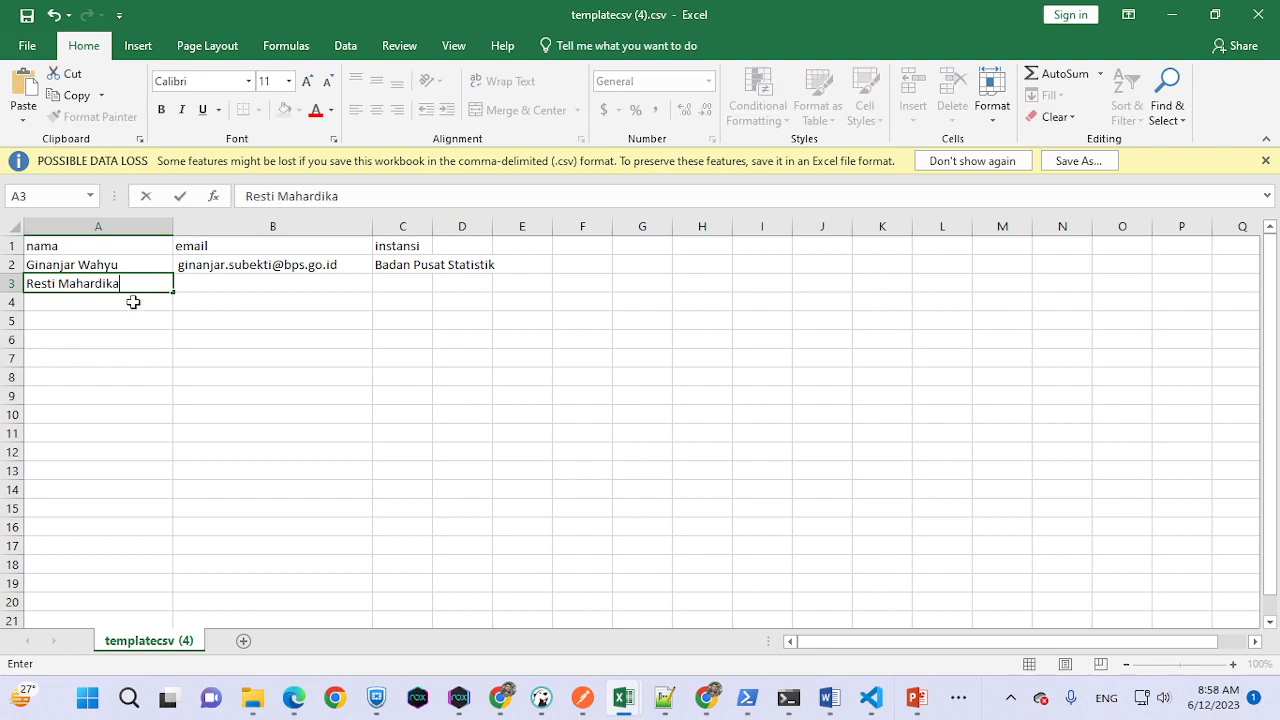
- Enter the second participant's name and email in row 3, copying Badan Pusat Statistik into C3
{"action": "left_click", "coordinate": [224, 280]}
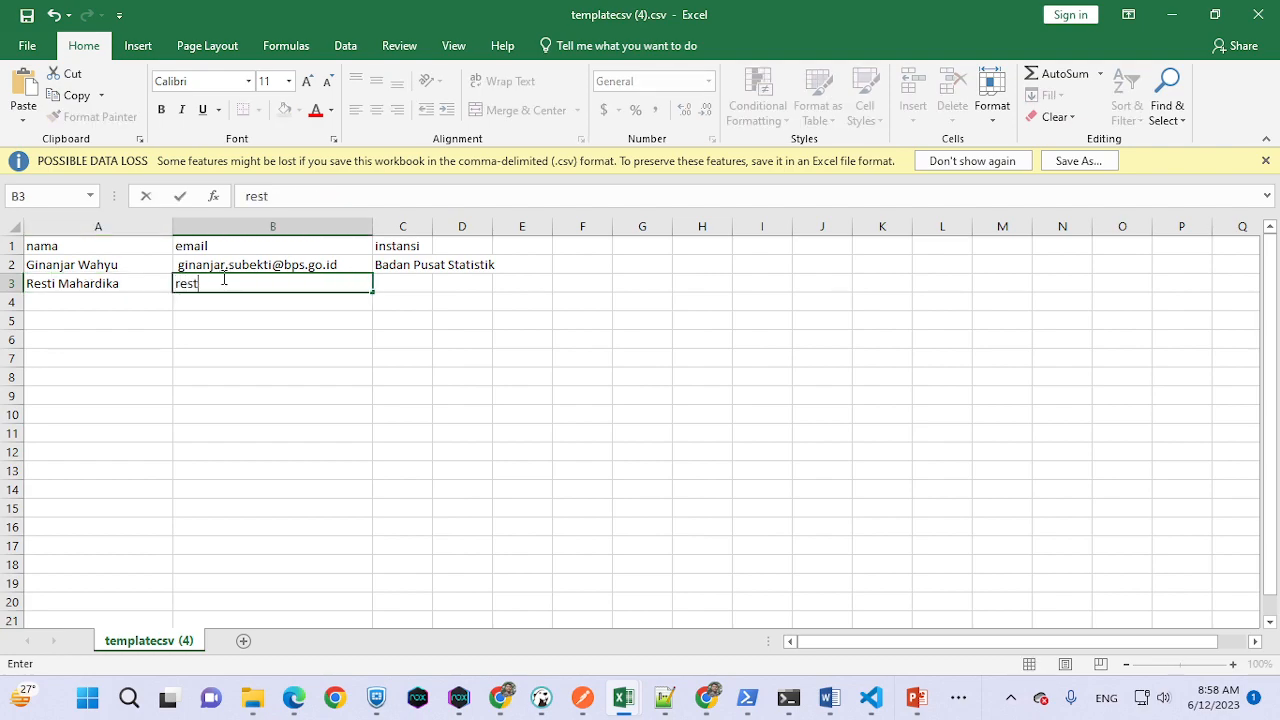
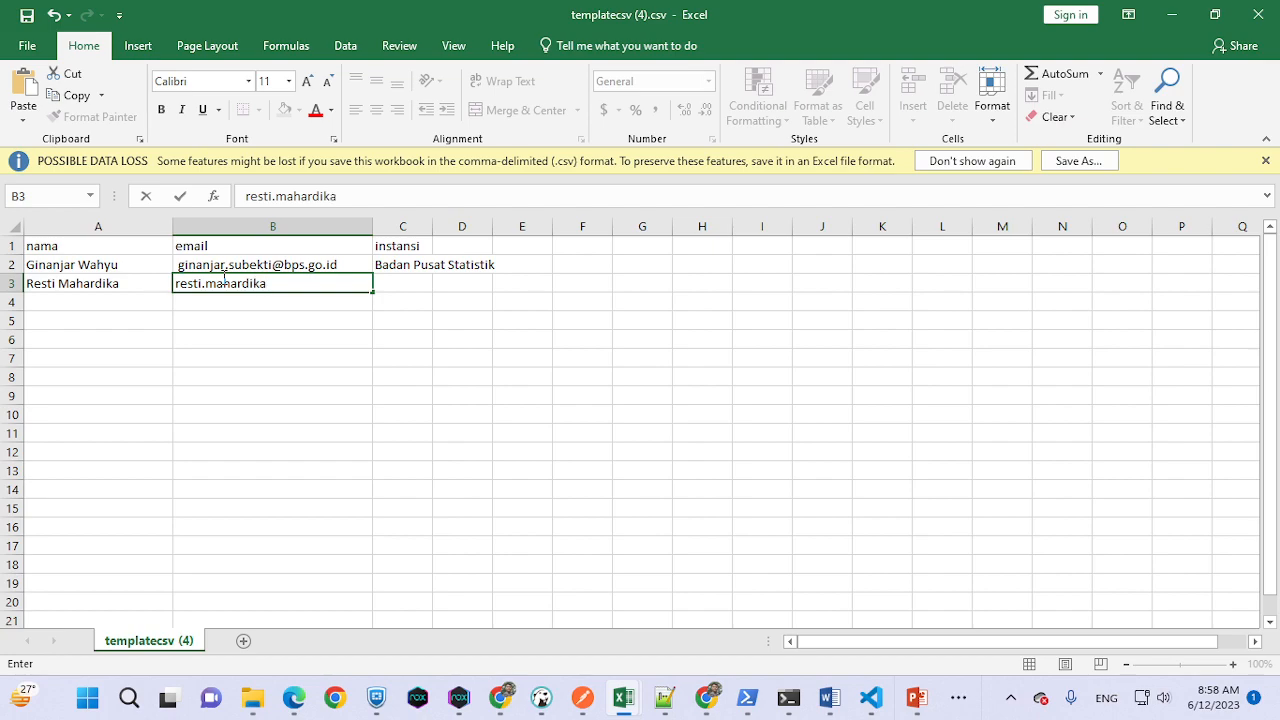
{"action": "left_click", "coordinate": [383, 264]}
{"action": "key", "text": "ctrl+c"}
{"action": "key", "text": "Down"}
{"action": "key", "text": "ctrl+v"}
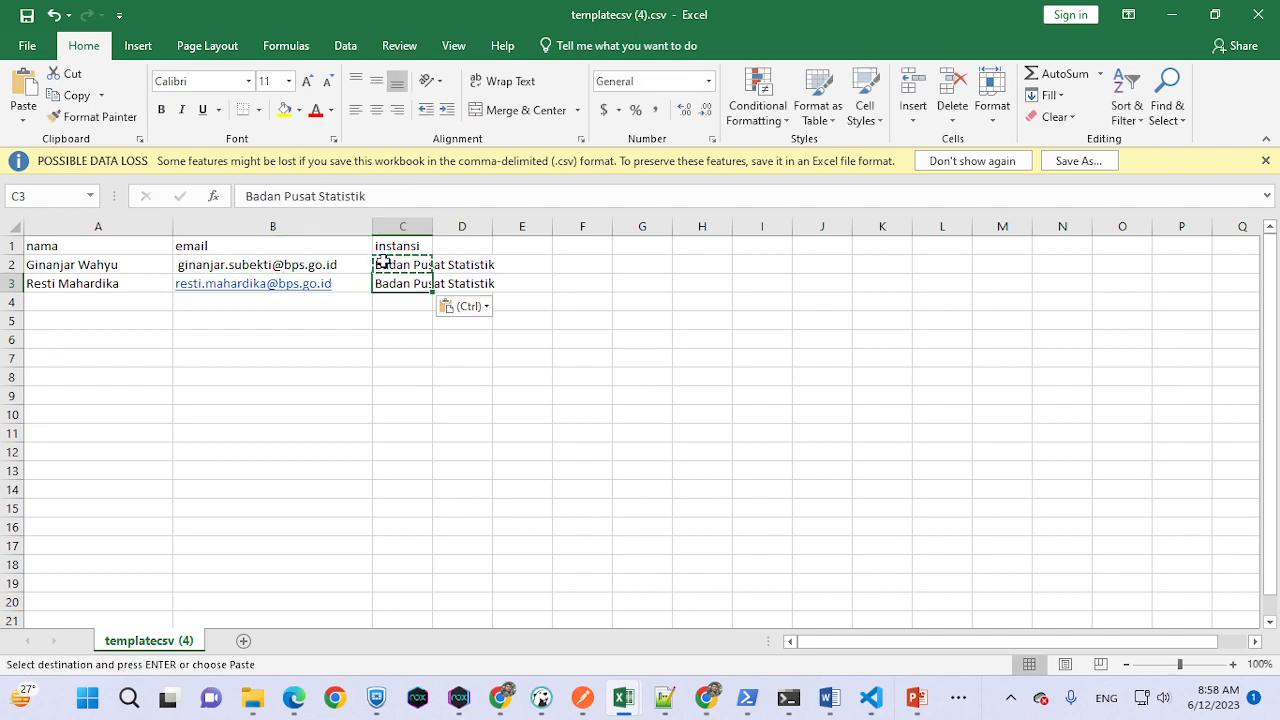
- Enter the third participant's name and email in row 4 with institution 'Instansi Luar'
{"action": "left_click", "coordinate": [62, 306]}
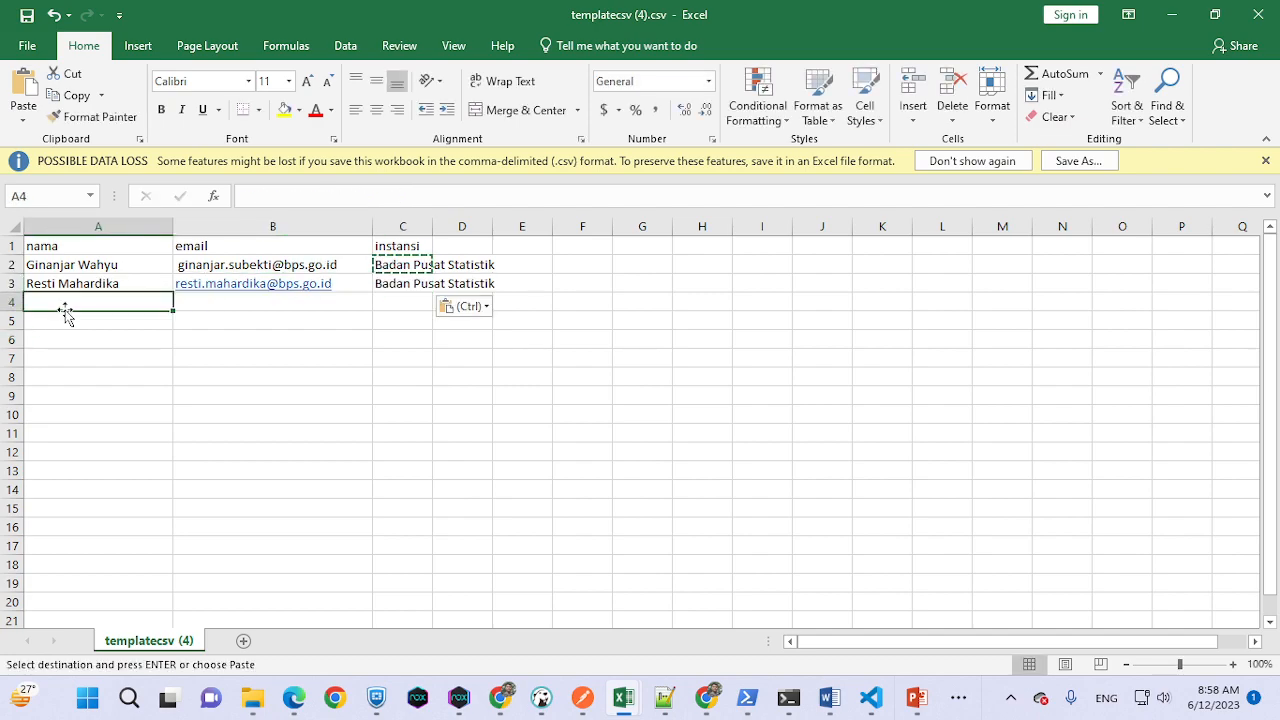
{"action": "type", "text": "Ginan"}
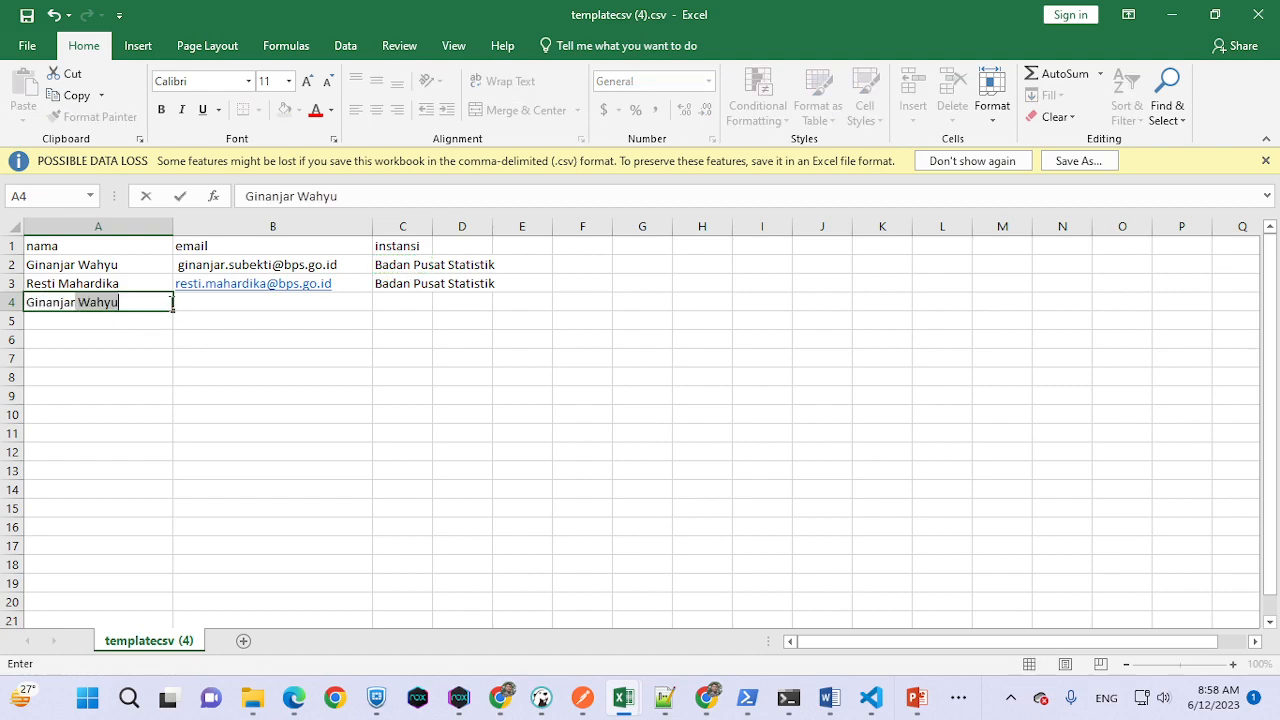
{"action": "key", "text": "BackSpace"}
{"action": "left_click", "coordinate": [195, 304]}
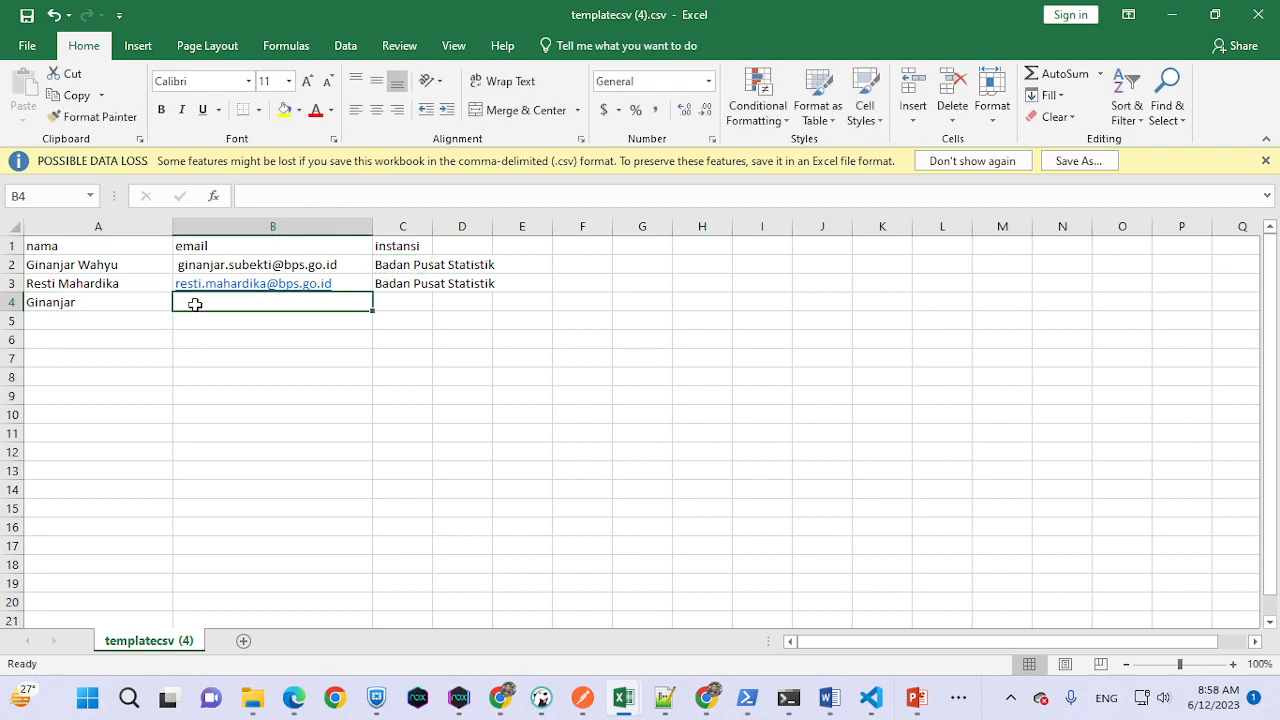
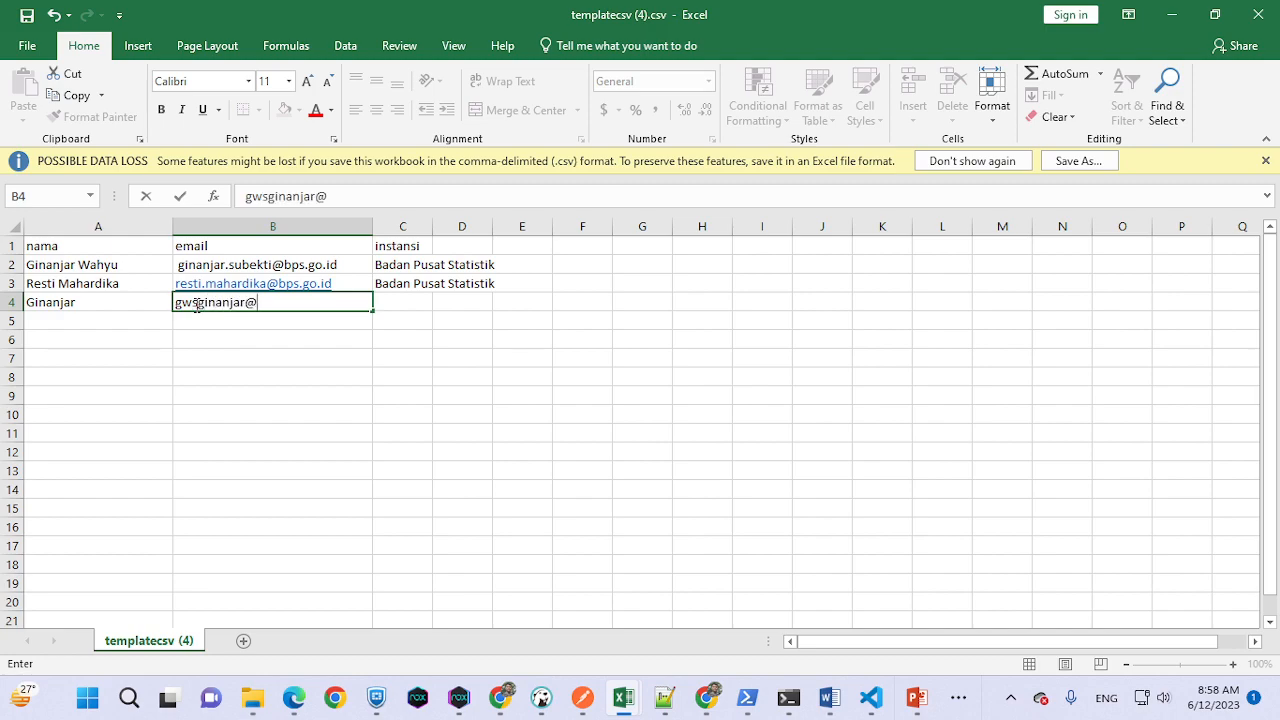
{"action": "left_click", "coordinate": [392, 283]}
{"action": "left_click", "coordinate": [396, 301]}
{"action": "type", "text": "Instansi"}
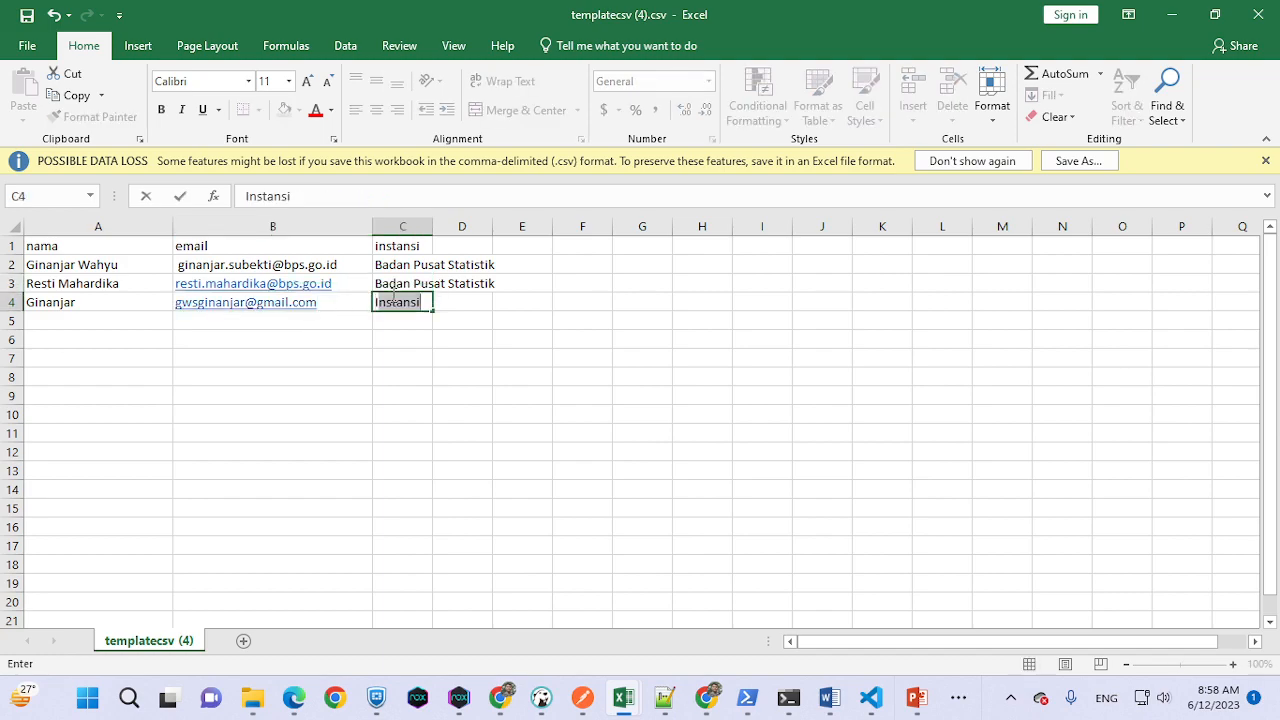
{"action": "type", "text": " Luar"}
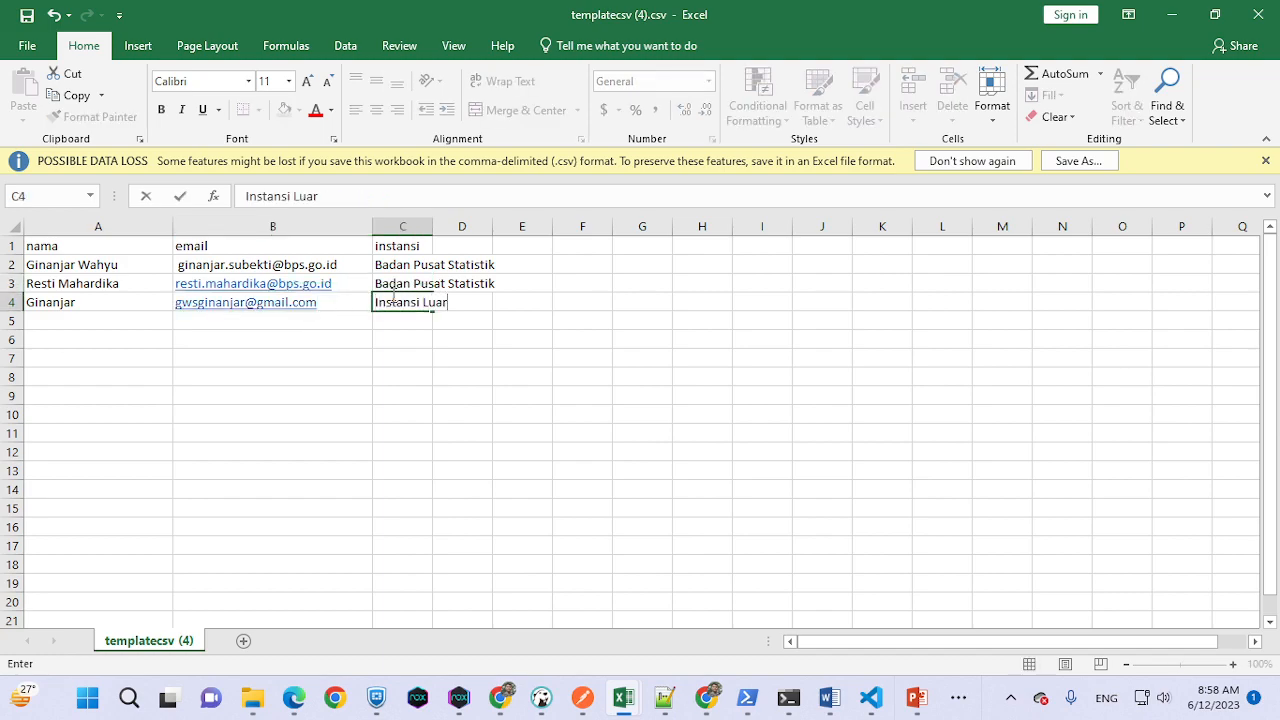
{"action": "left_click", "coordinate": [498, 432]}
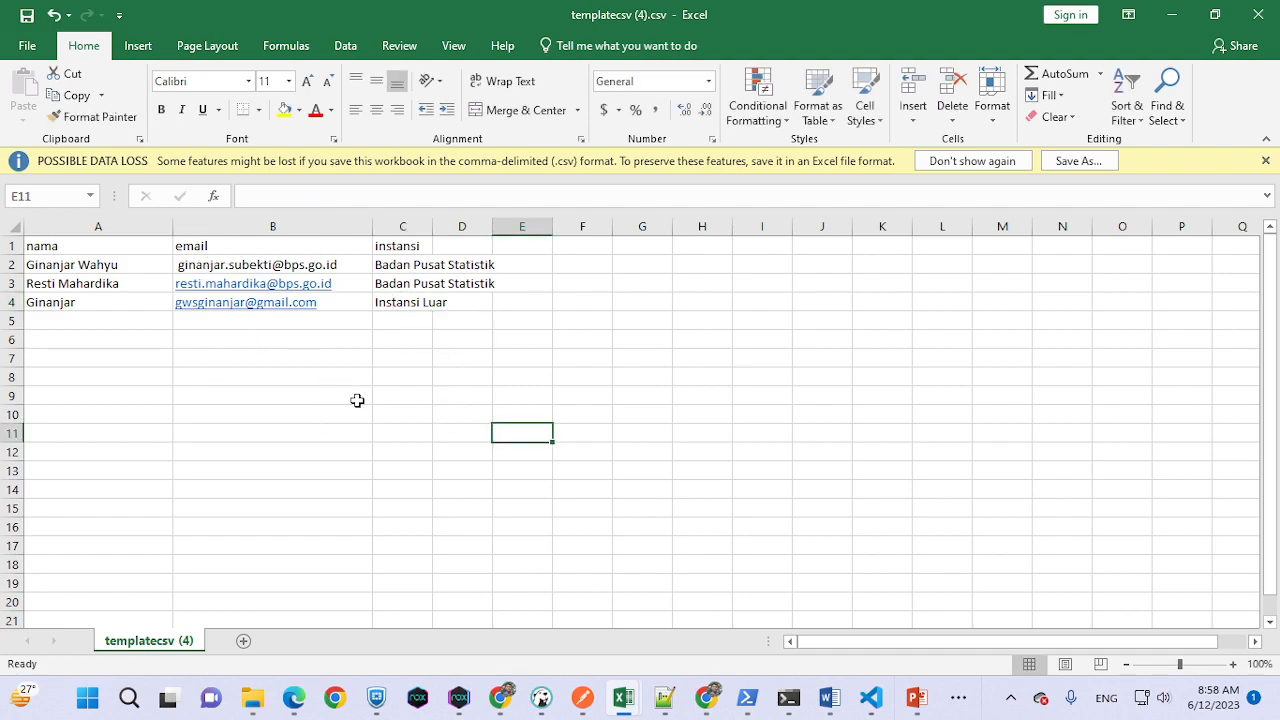
- Attach templatecsv (4).csv as the participant list and open the signer request dialog
{"action": "left_click", "coordinate": [1174, 14]}
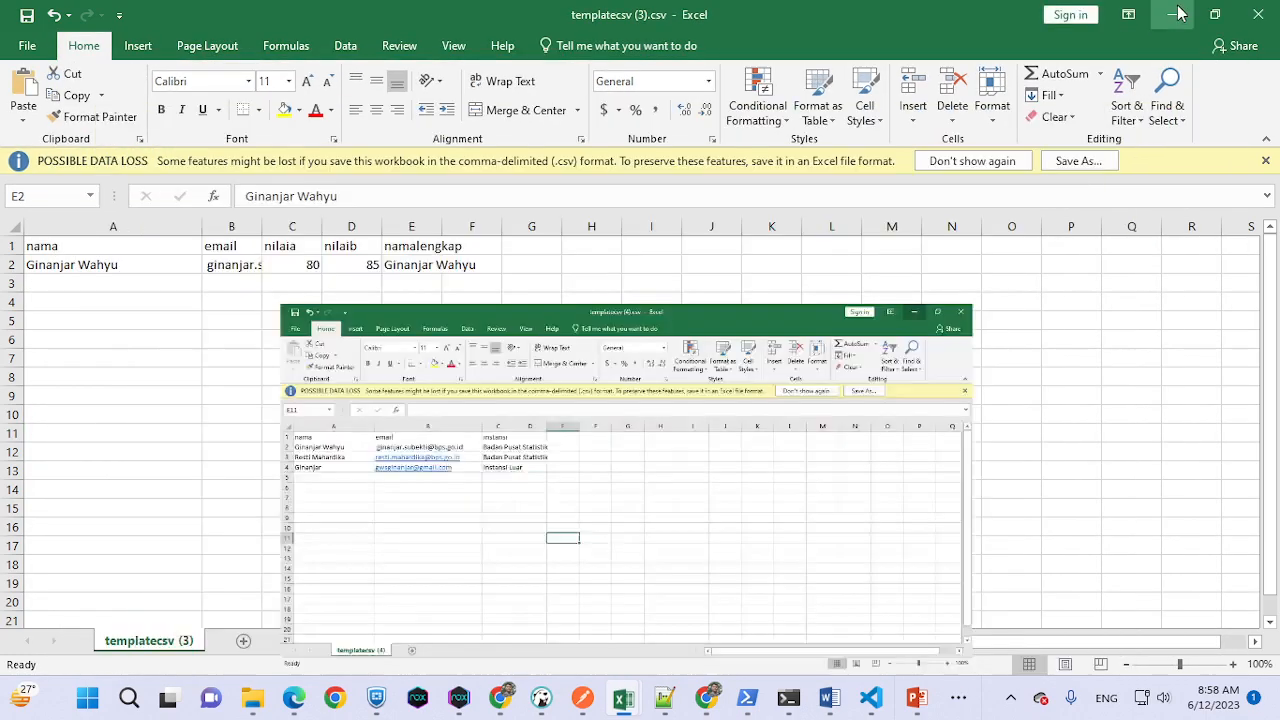
{"action": "left_click", "coordinate": [1174, 14]}
{"action": "left_click", "coordinate": [396, 418]}
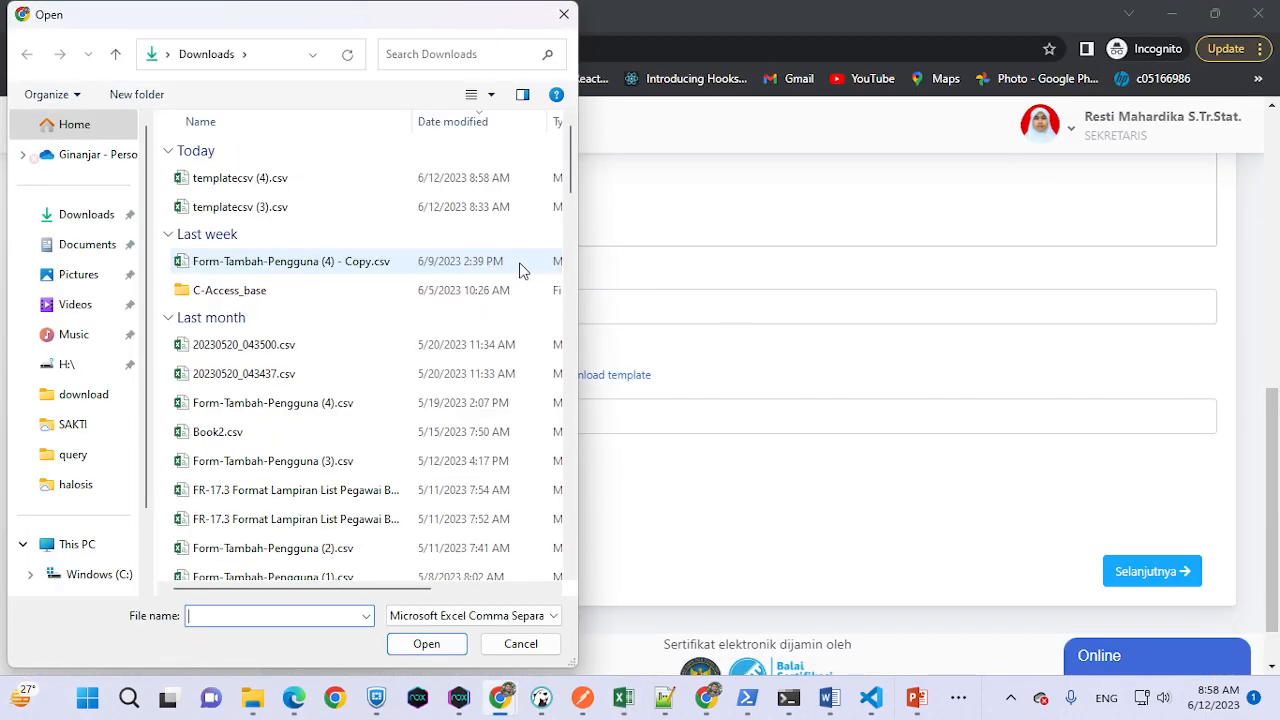
{"action": "double_click", "coordinate": [359, 172]}
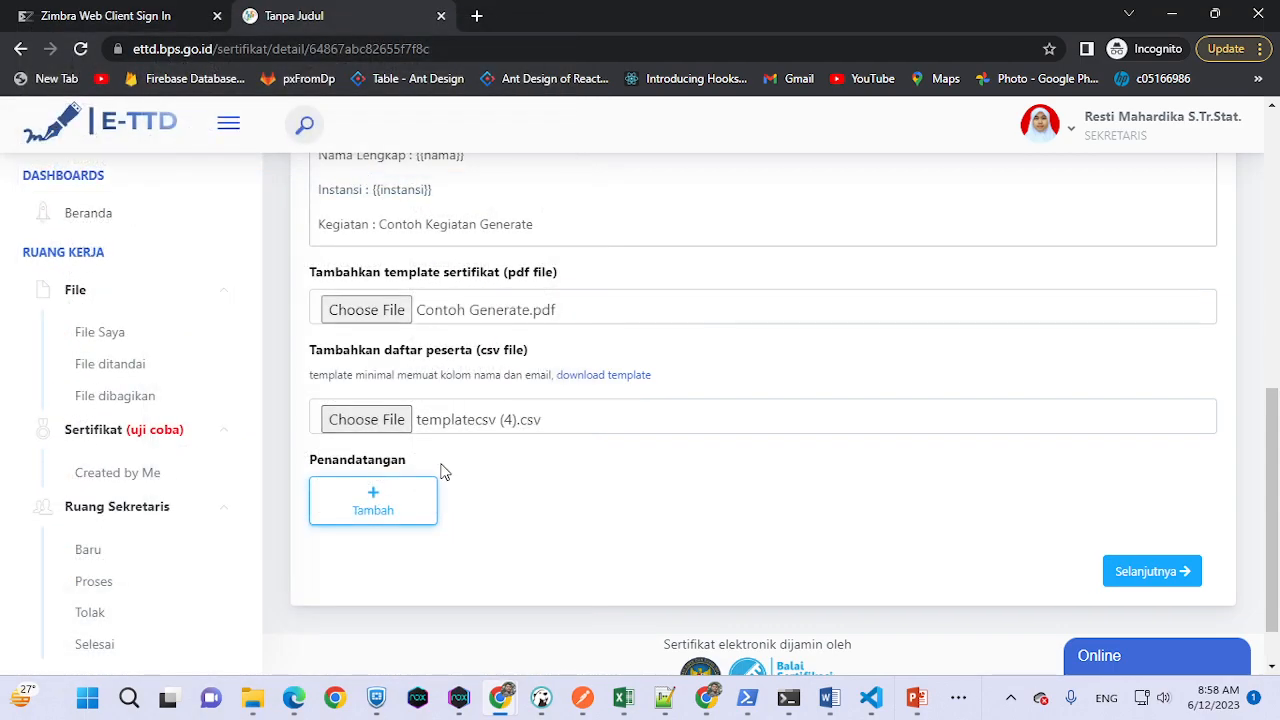
{"action": "left_click", "coordinate": [375, 497]}
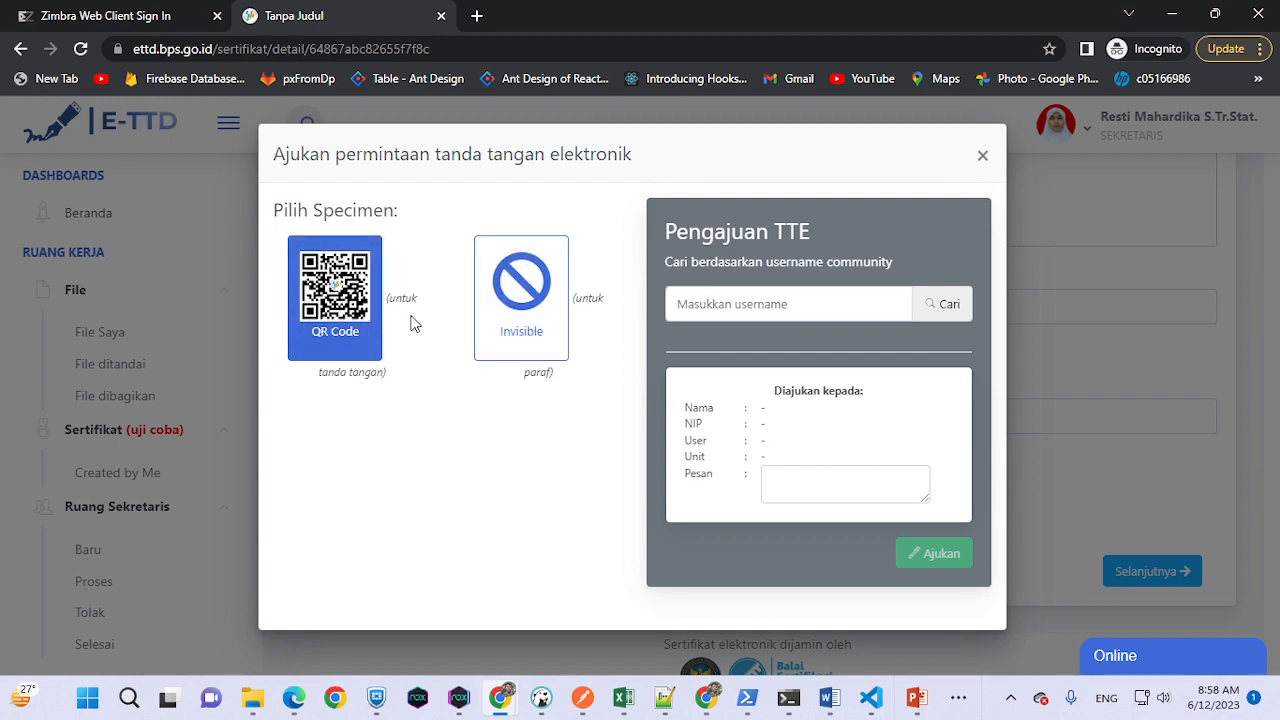
- Request the found user's QR-code signature with message 'MOhon TTE untuk sertifikat kegiatan AAA'
{"action": "left_click", "coordinate": [720, 311]}
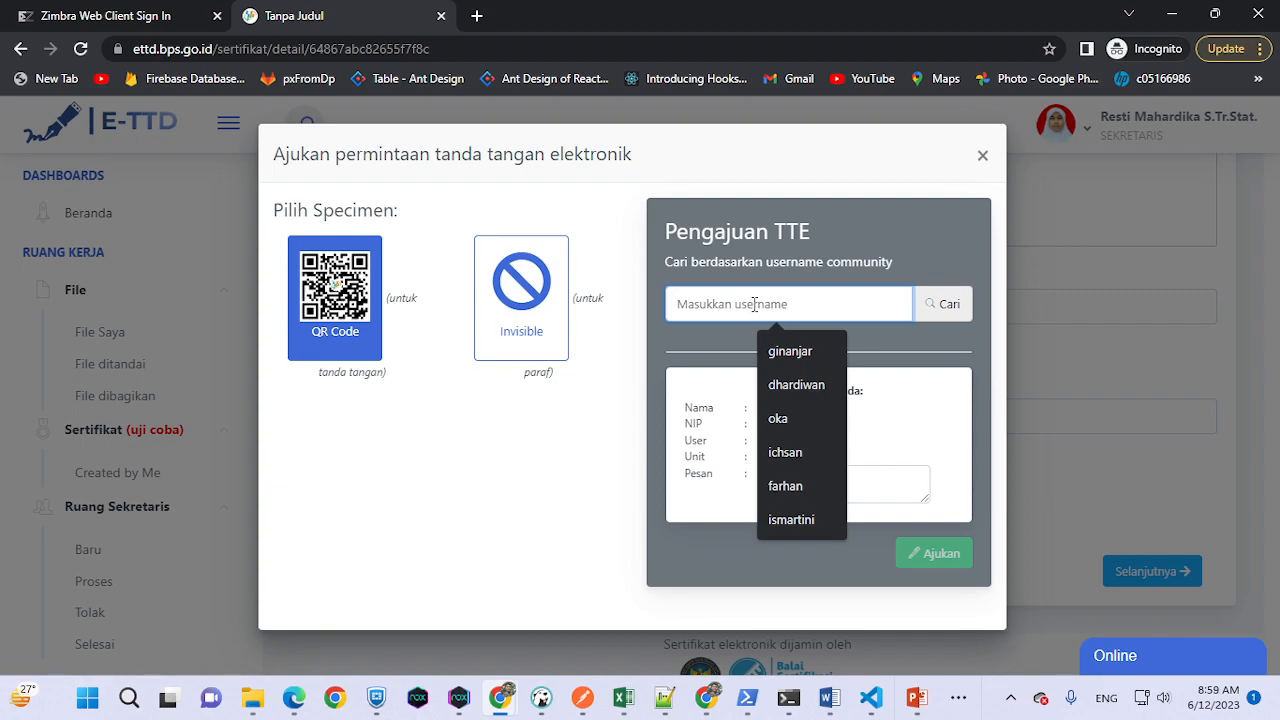
{"action": "type", "text": "ginanjar"}
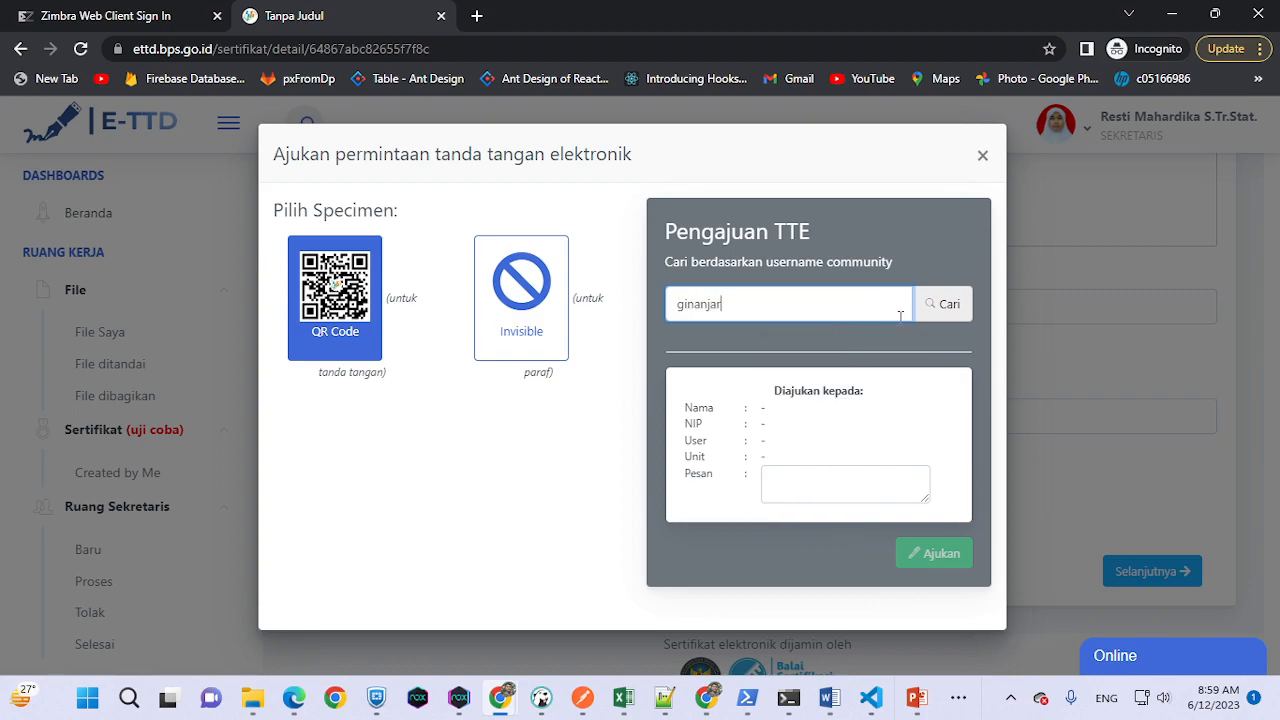
{"action": "left_click", "coordinate": [935, 304]}
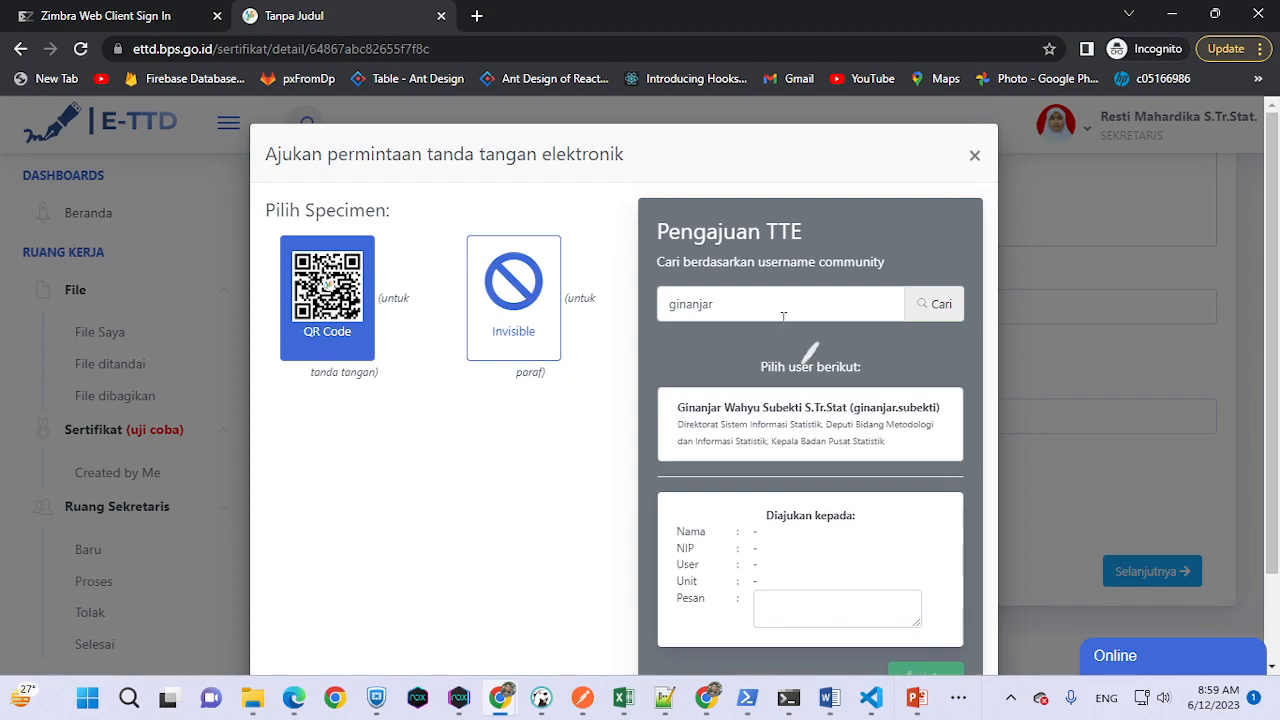
{"action": "scroll", "coordinate": [857, 383], "scroll_direction": "down", "scroll_amount": 1}
{"action": "left_click", "coordinate": [855, 390]}
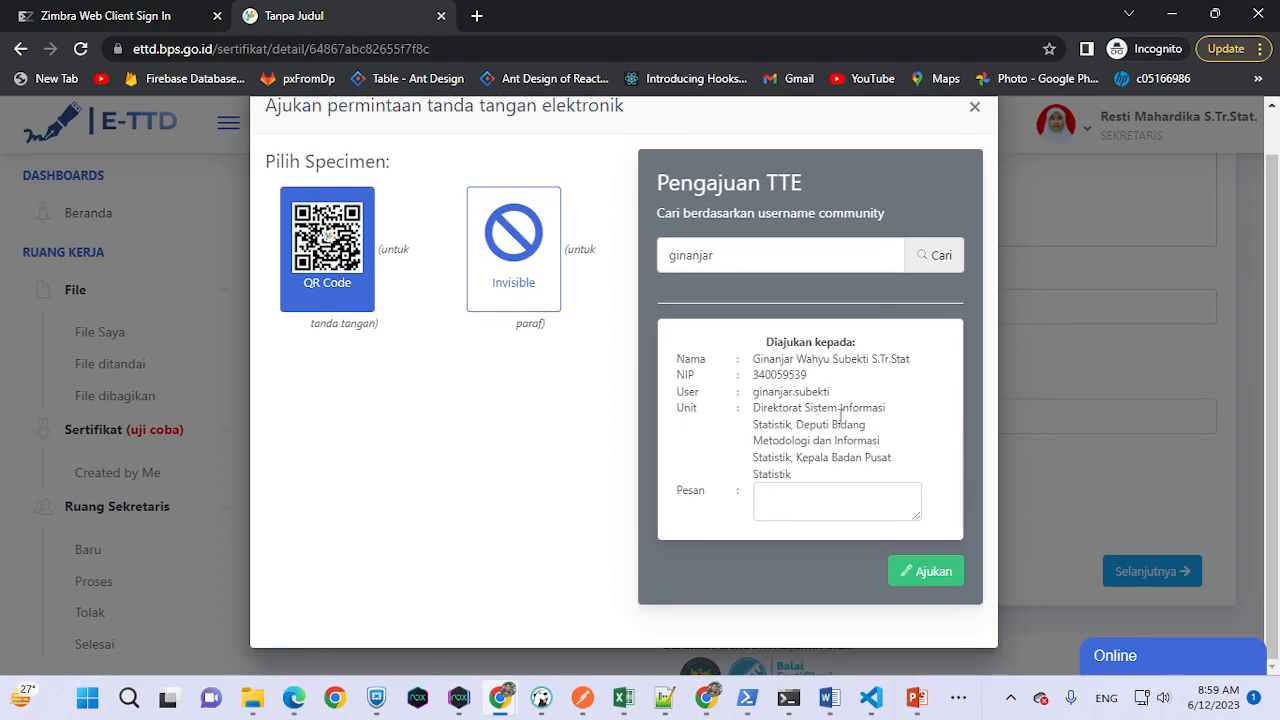
{"action": "left_click", "coordinate": [809, 506]}
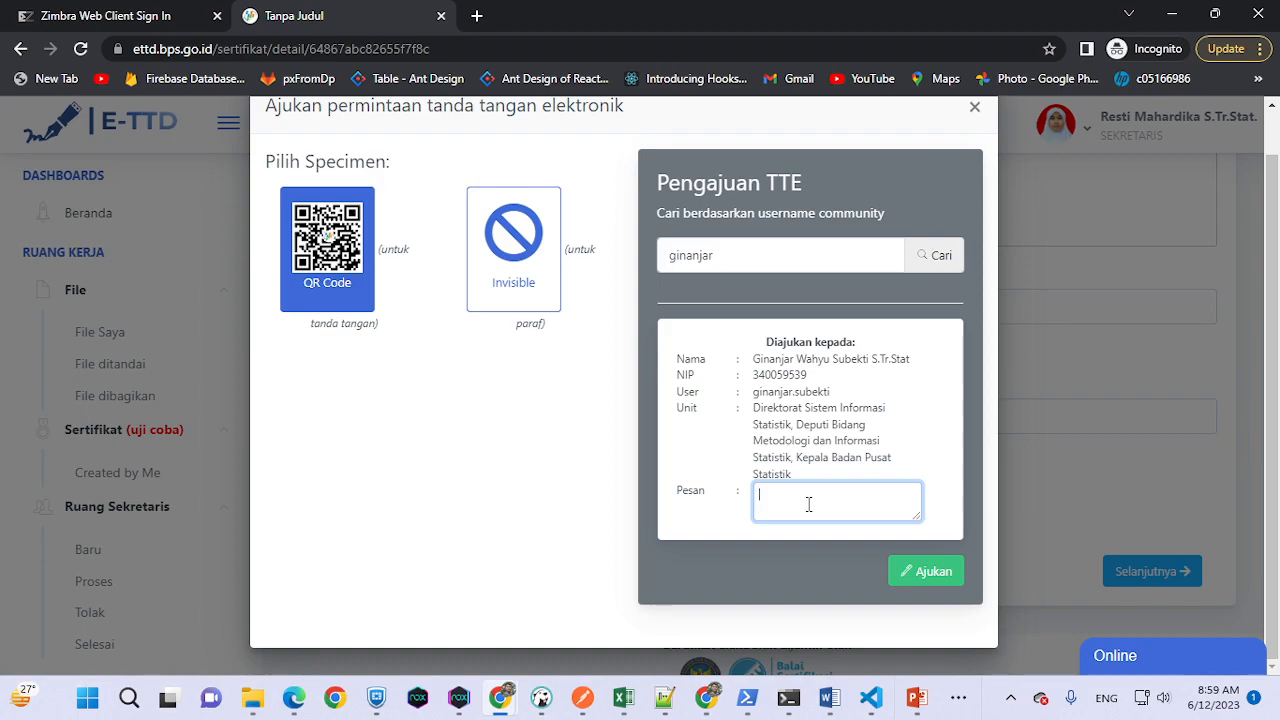
{"action": "type", "text": "MOhon TTE untuk sertifikat kegiatan AAA"}
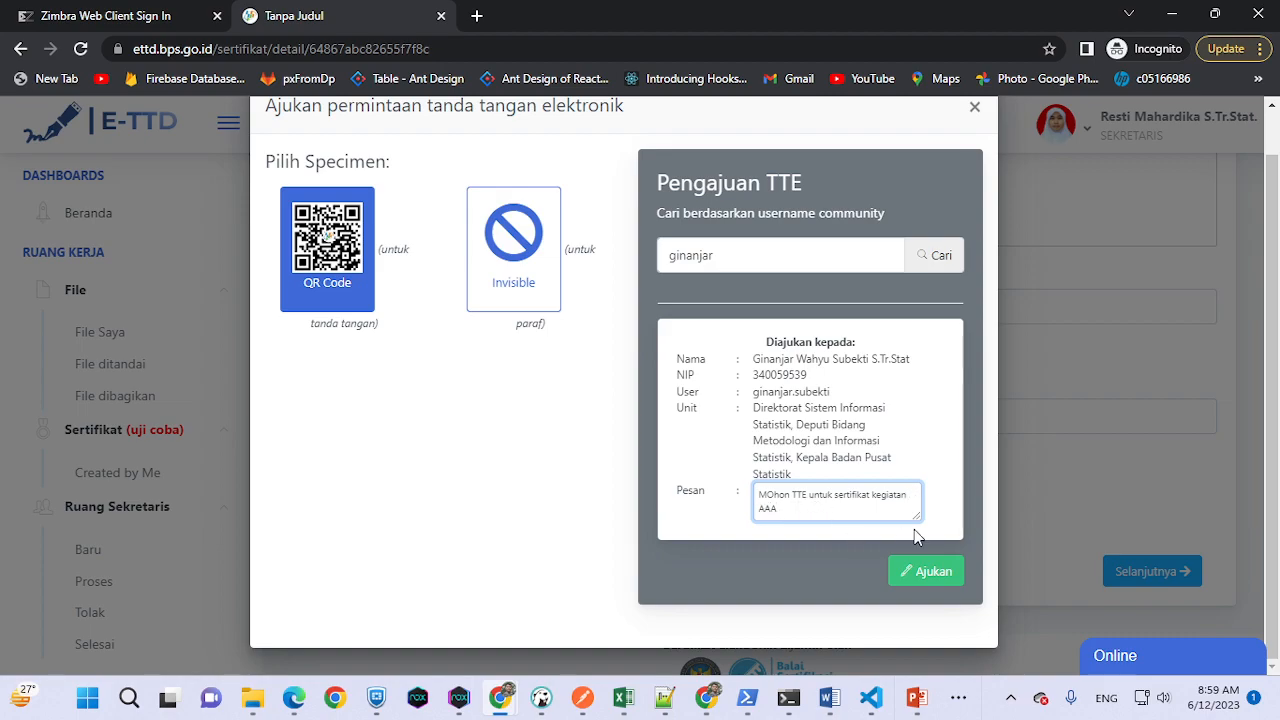
{"action": "left_click", "coordinate": [920, 571]}
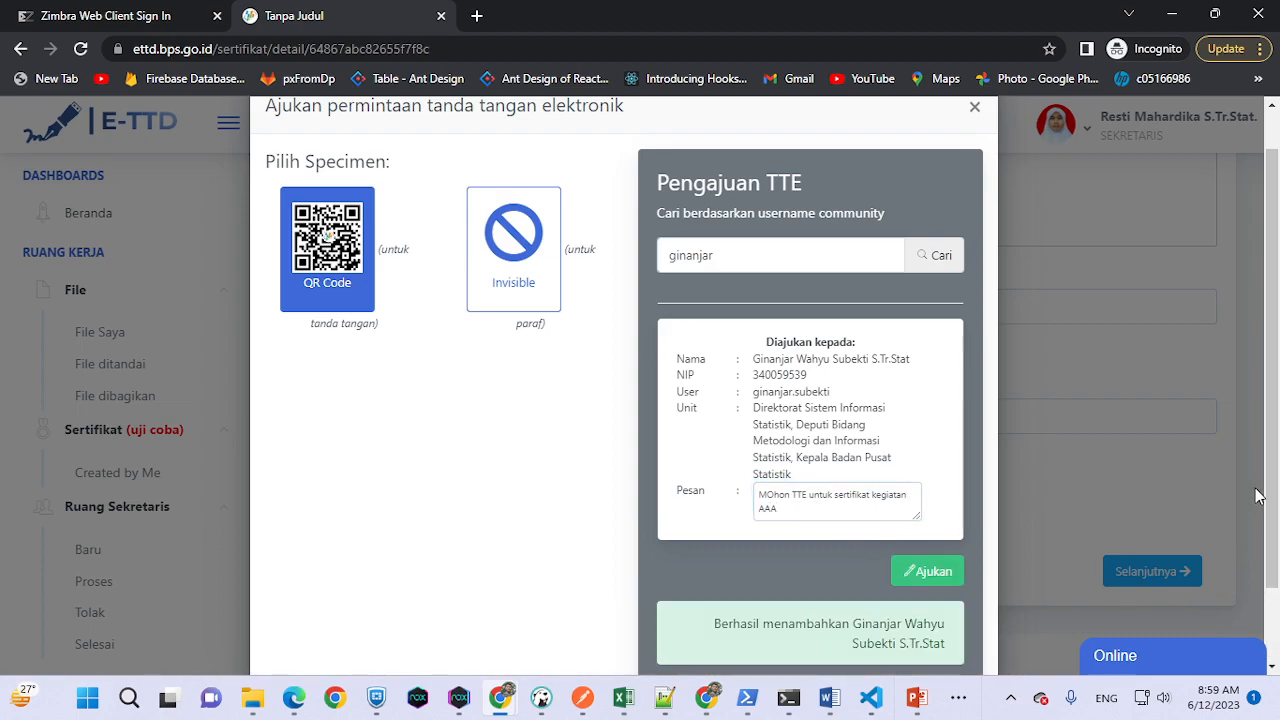
{"action": "left_click", "coordinate": [976, 107]}
{"action": "scroll", "coordinate": [700, 345], "scroll_direction": "down", "scroll_amount": 1}
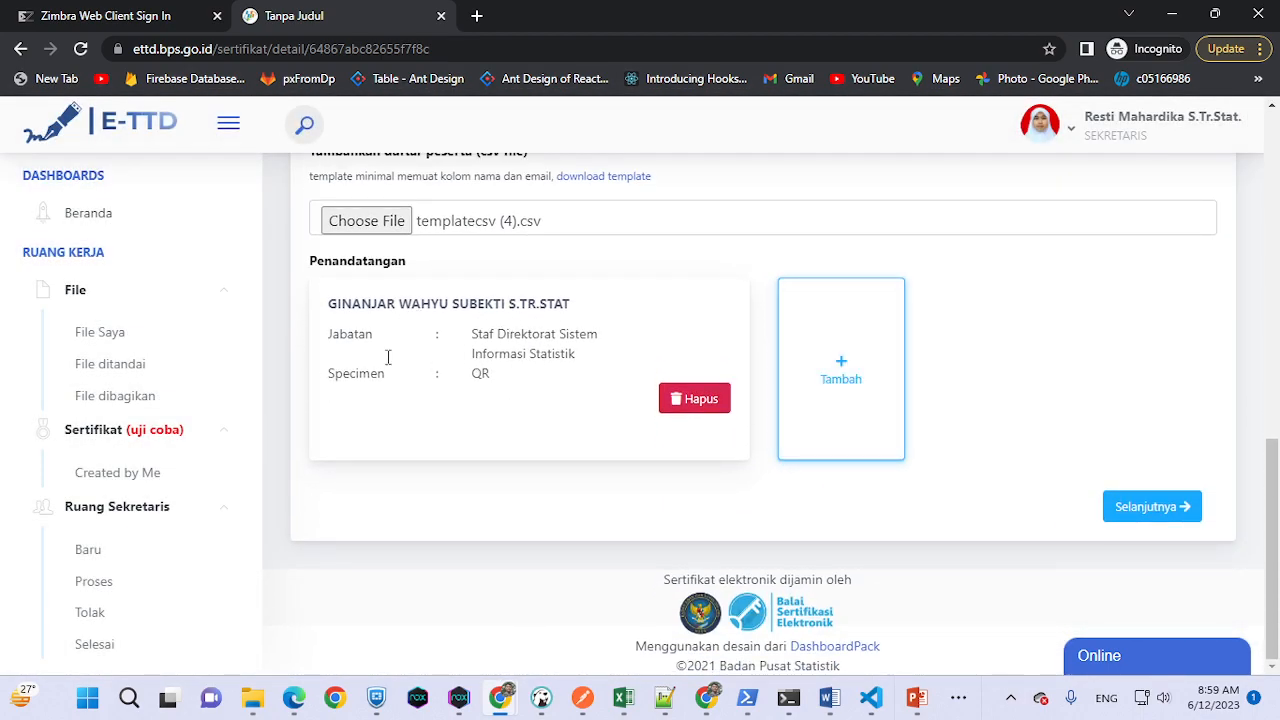
{"action": "scroll", "coordinate": [809, 374], "scroll_direction": "up", "scroll_amount": 15}
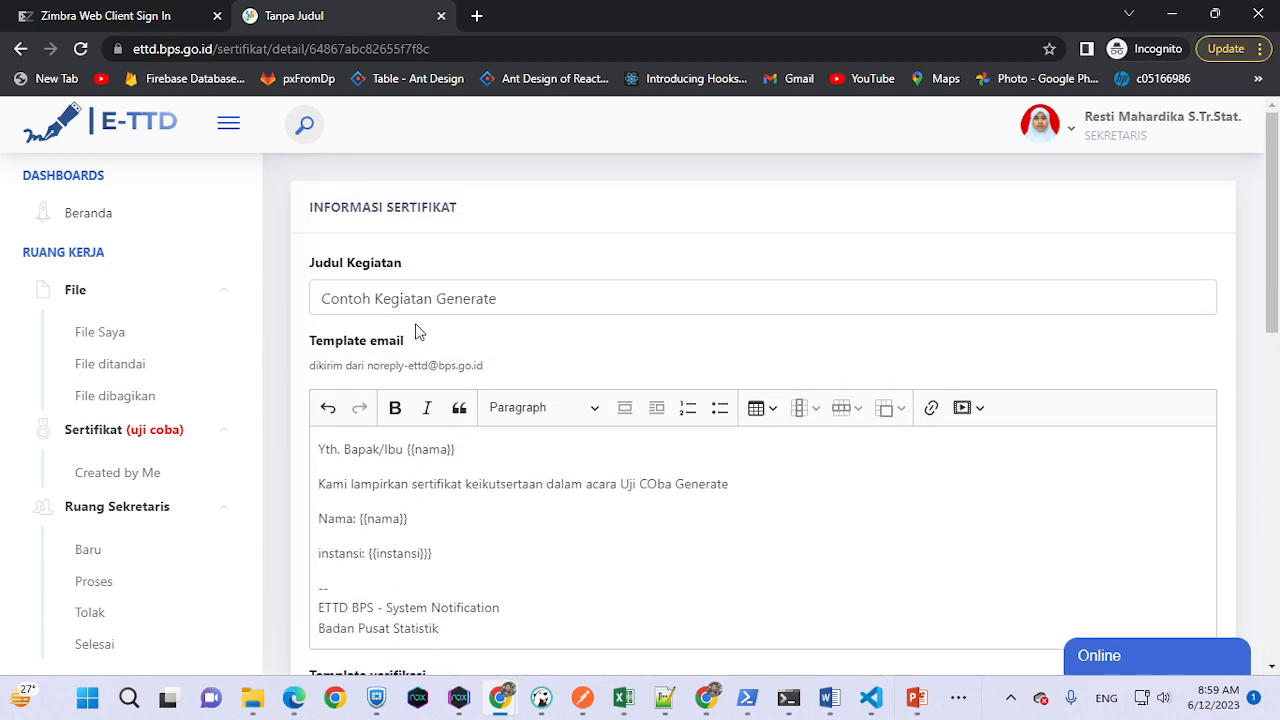
{"action": "scroll", "coordinate": [560, 509], "scroll_direction": "down", "scroll_amount": 2}
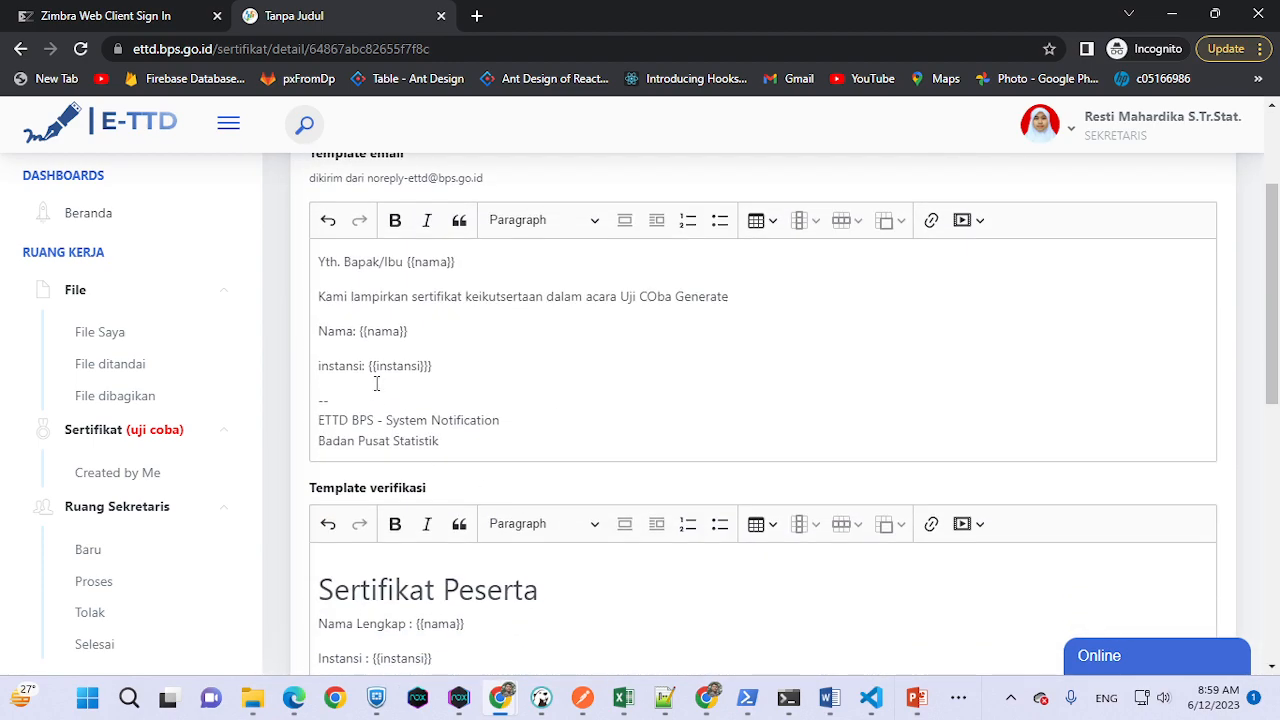
{"action": "scroll", "coordinate": [432, 310], "scroll_direction": "up", "scroll_amount": 1}
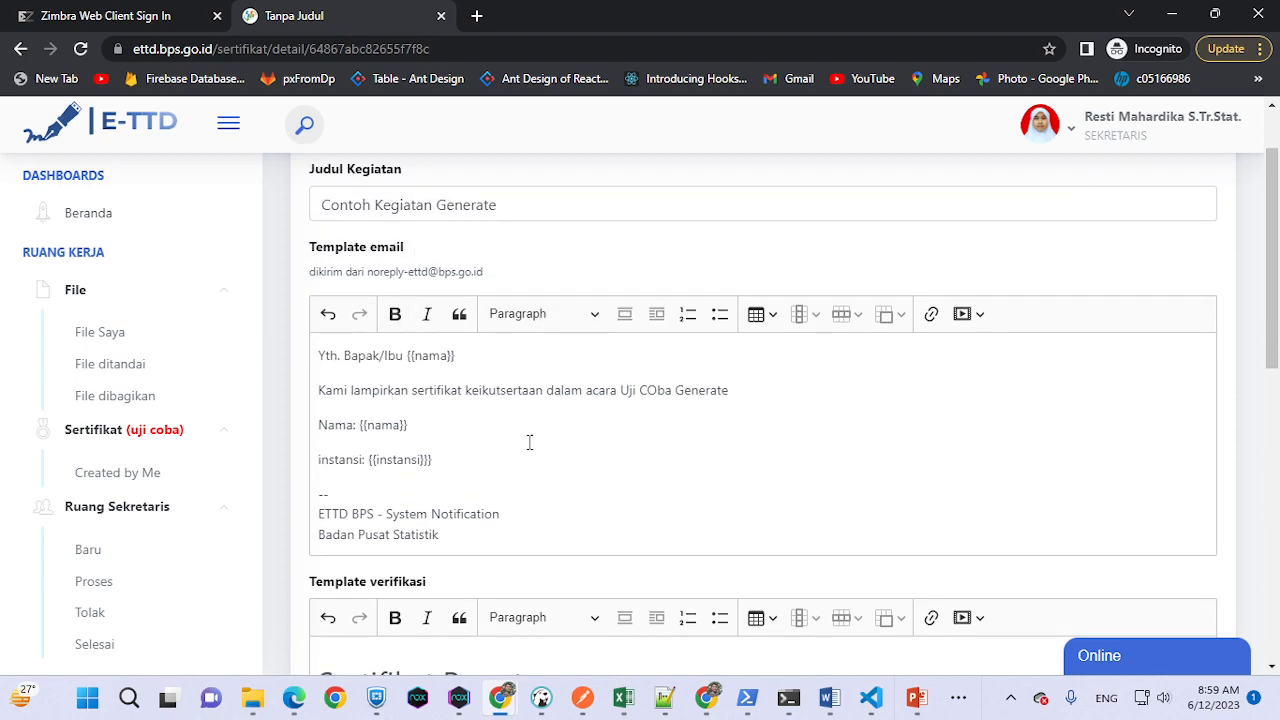
{"action": "scroll", "coordinate": [417, 451], "scroll_direction": "down", "scroll_amount": 1}
{"action": "scroll", "coordinate": [477, 441], "scroll_direction": "down", "scroll_amount": 1}
{"action": "scroll", "coordinate": [477, 441], "scroll_direction": "down", "scroll_amount": 3}
{"action": "scroll", "coordinate": [418, 314], "scroll_direction": "up", "scroll_amount": 1}
{"action": "scroll", "coordinate": [418, 314], "scroll_direction": "up", "scroll_amount": 1}
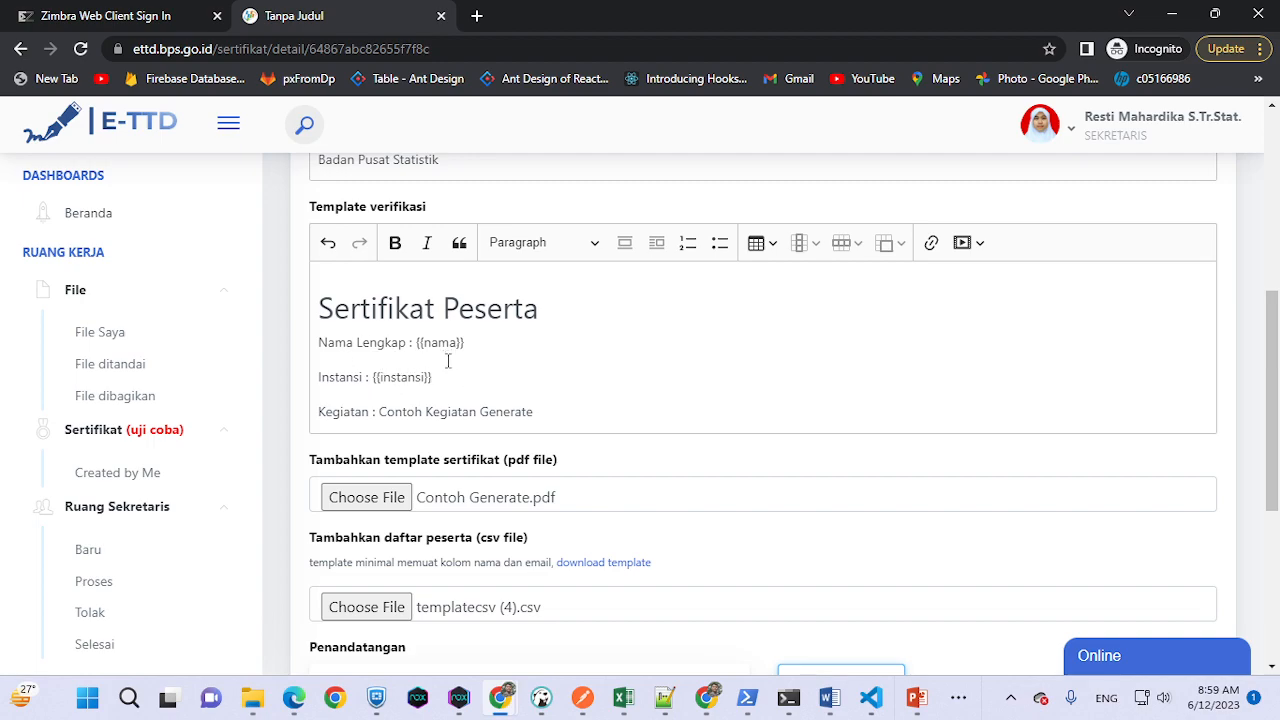
{"action": "scroll", "coordinate": [469, 408], "scroll_direction": "down", "scroll_amount": 1}
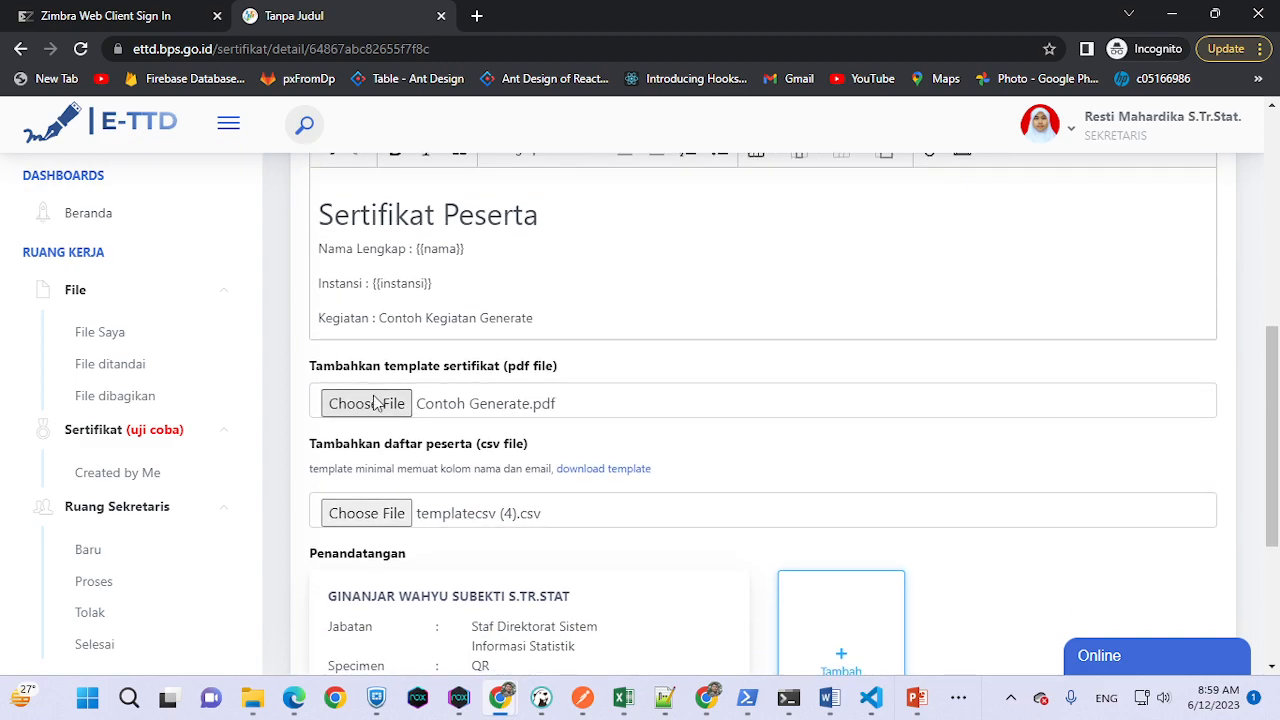
{"action": "scroll", "coordinate": [420, 420], "scroll_direction": "down", "scroll_amount": 1}
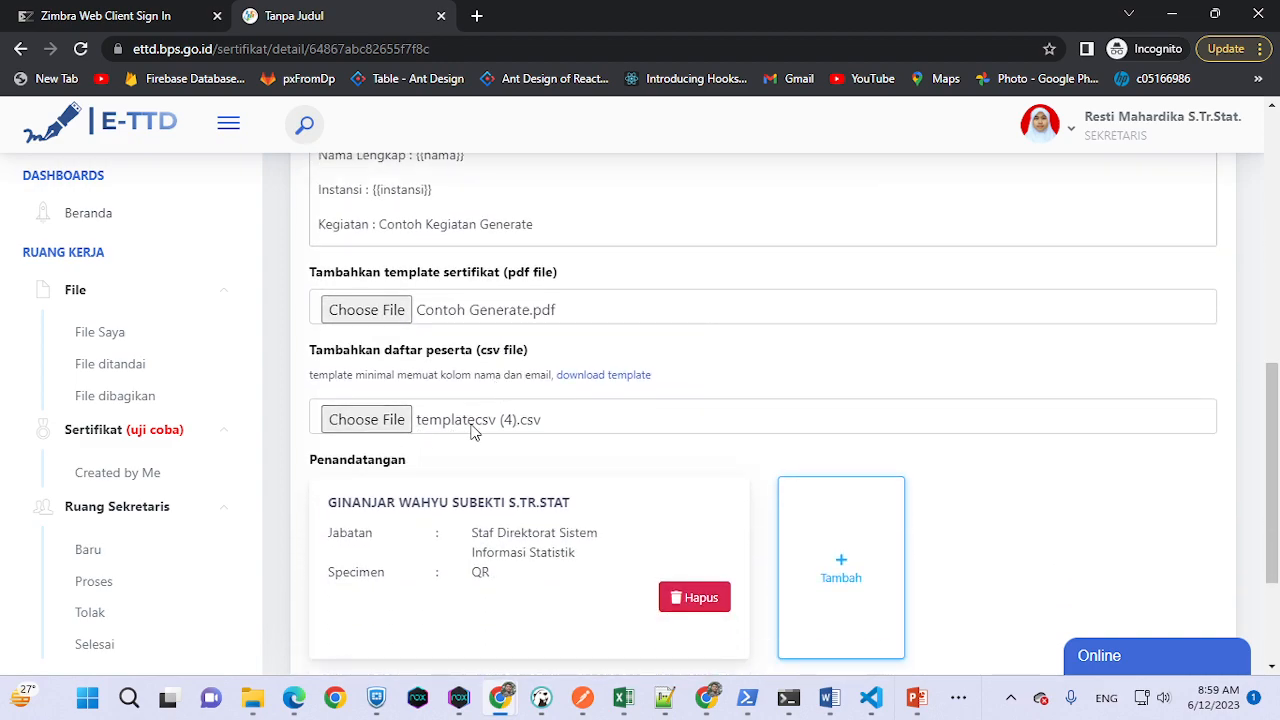
{"action": "scroll", "coordinate": [658, 445], "scroll_direction": "down", "scroll_amount": 2}
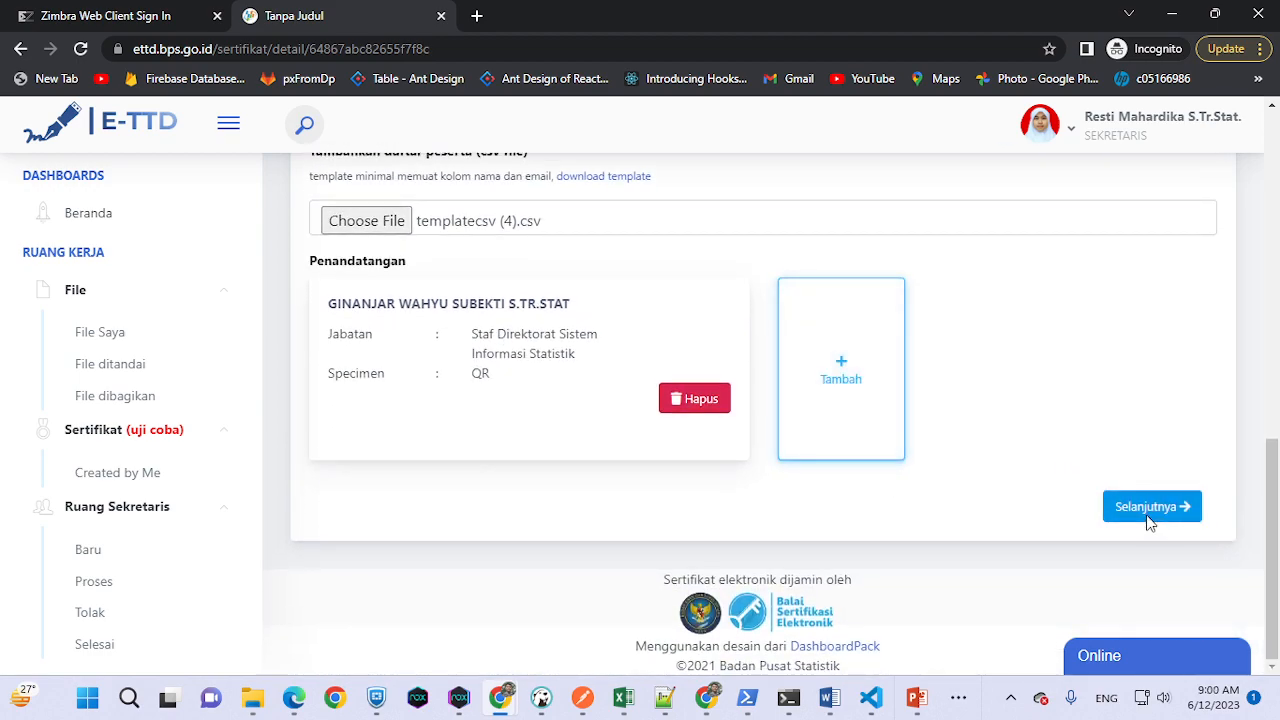
- On the layout page, place {{nama}} above the signature line and reposition the QR code
{"action": "left_click", "coordinate": [1151, 527]}
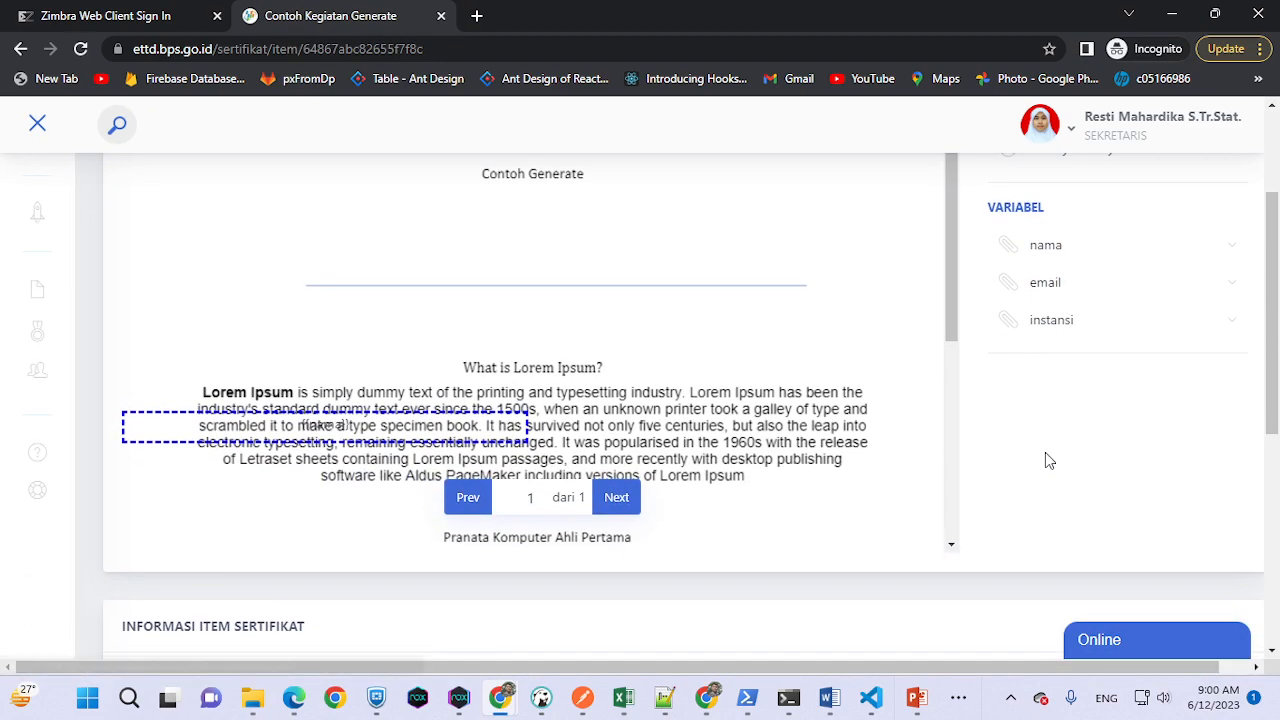
{"action": "mouse_move", "coordinate": [1041, 456]}
{"action": "left_mouse_down"}
{"action": "mouse_move", "coordinate": [414, 628]}
{"action": "mouse_move", "coordinate": [420, 600]}
{"action": "mouse_move", "coordinate": [580, 440]}
{"action": "mouse_move", "coordinate": [641, 427]}
{"action": "left_mouse_up"}
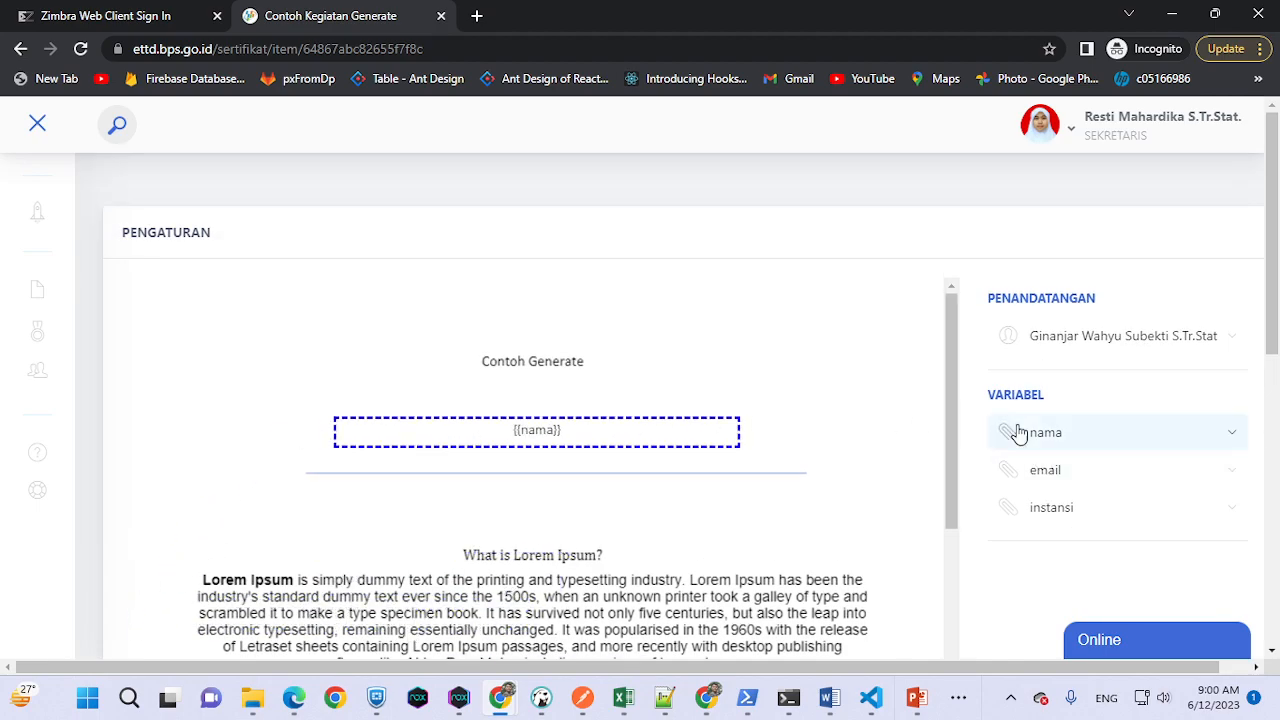
{"action": "scroll", "coordinate": [628, 491], "scroll_direction": "down", "scroll_amount": 3}
{"action": "scroll", "coordinate": [845, 482], "scroll_direction": "down", "scroll_amount": 1}
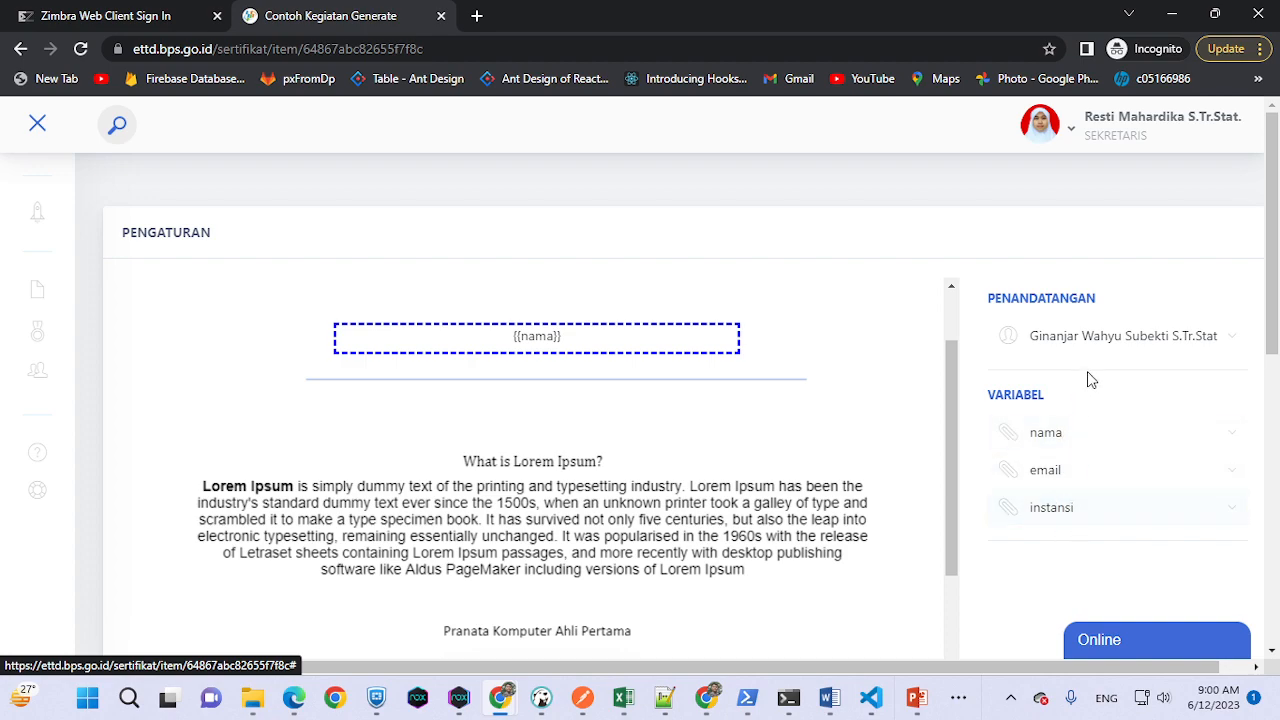
{"action": "scroll", "coordinate": [1020, 390], "scroll_direction": "down", "scroll_amount": 1}
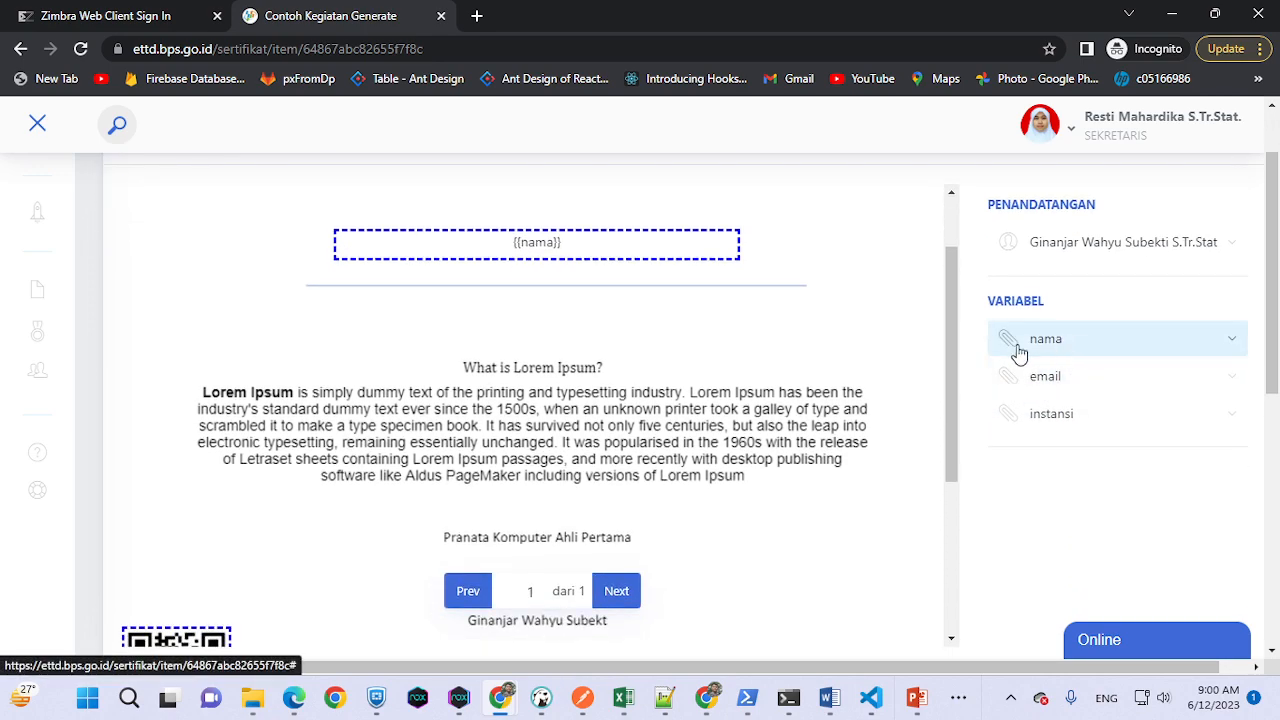
{"action": "left_click_drag", "start_coordinate": [617, 250], "coordinate": [622, 261]}
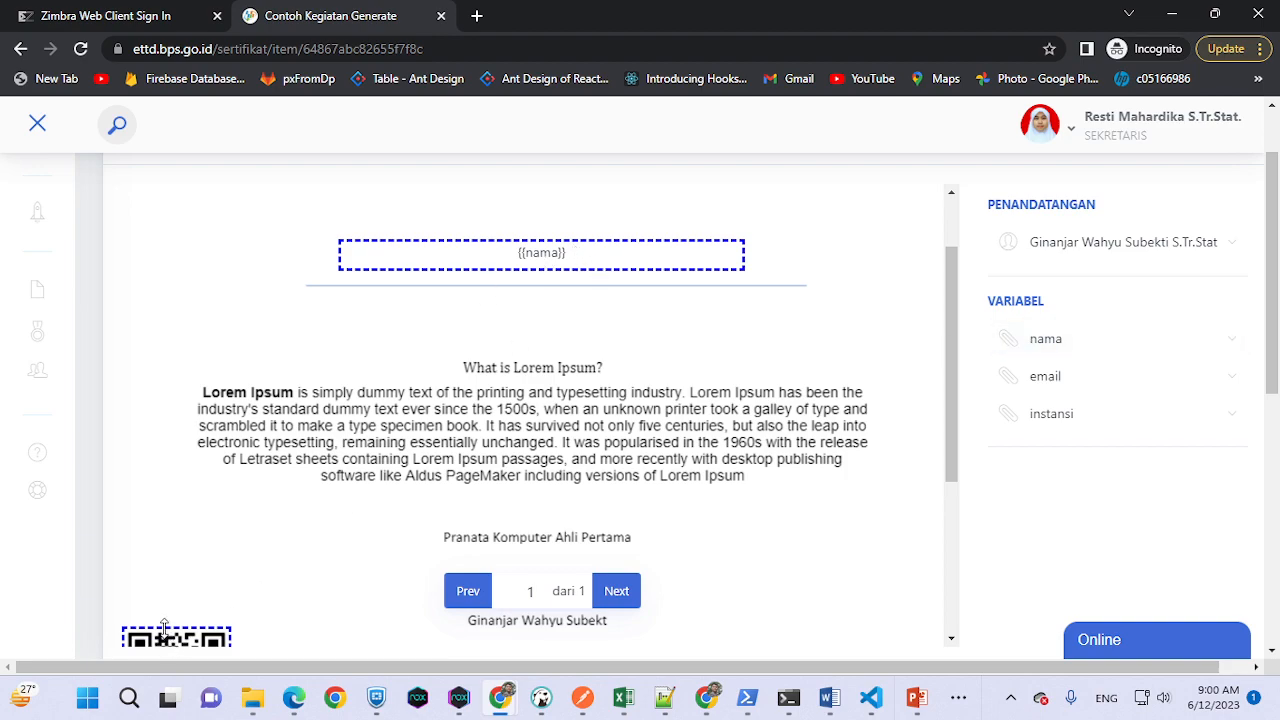
{"action": "left_click_drag", "start_coordinate": [172, 640], "coordinate": [206, 570]}
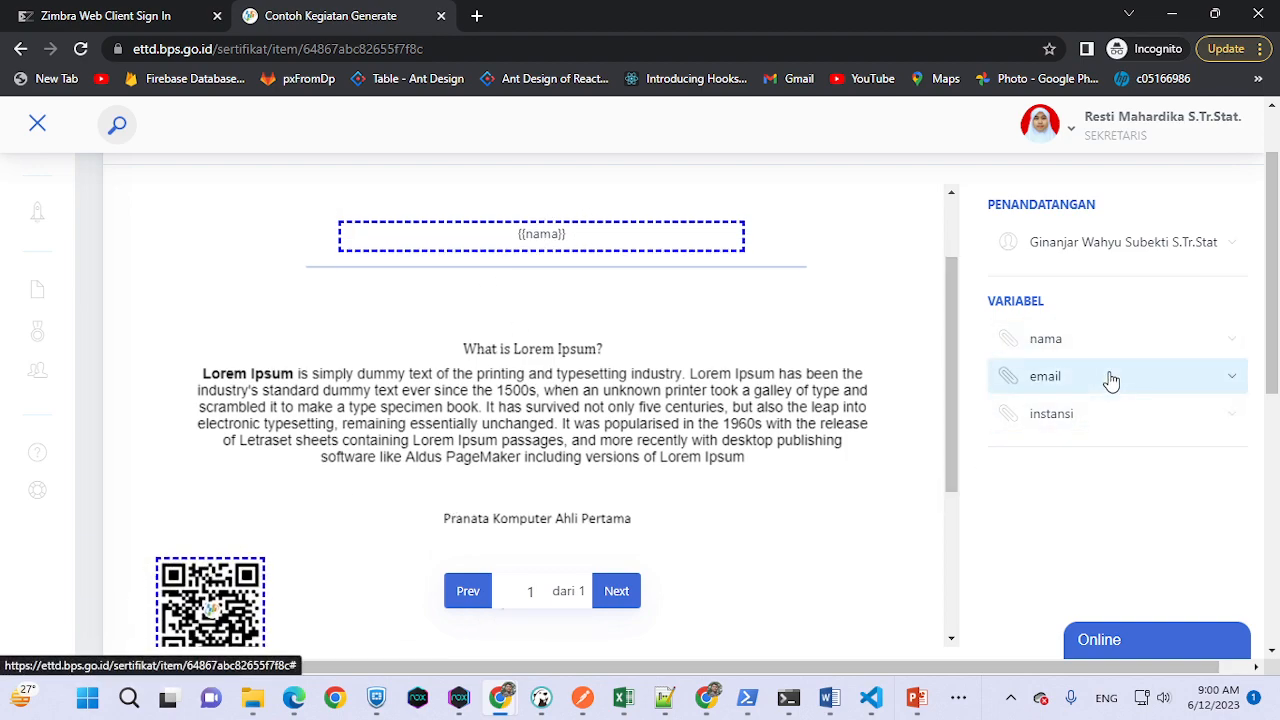
- Show the {{instansi}} field on the certificate, positioned just under {{nama}}
{"action": "left_click", "coordinate": [1113, 415]}
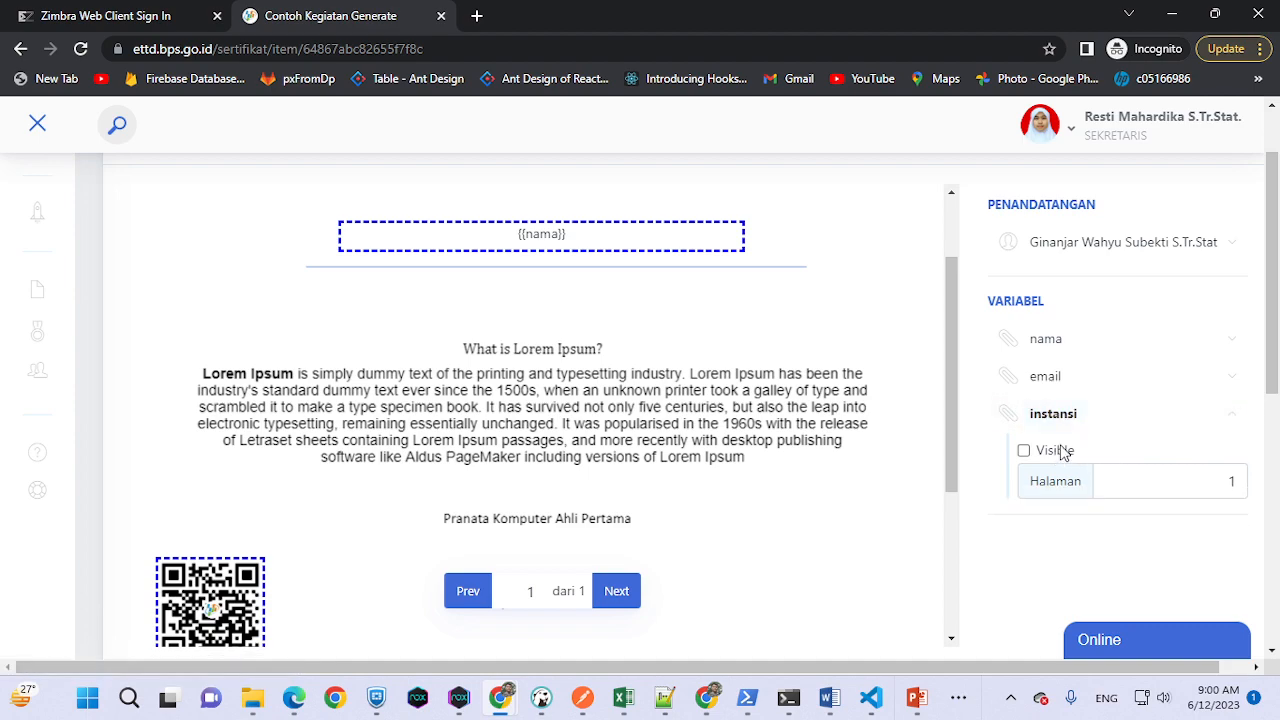
{"action": "left_click", "coordinate": [1022, 452]}
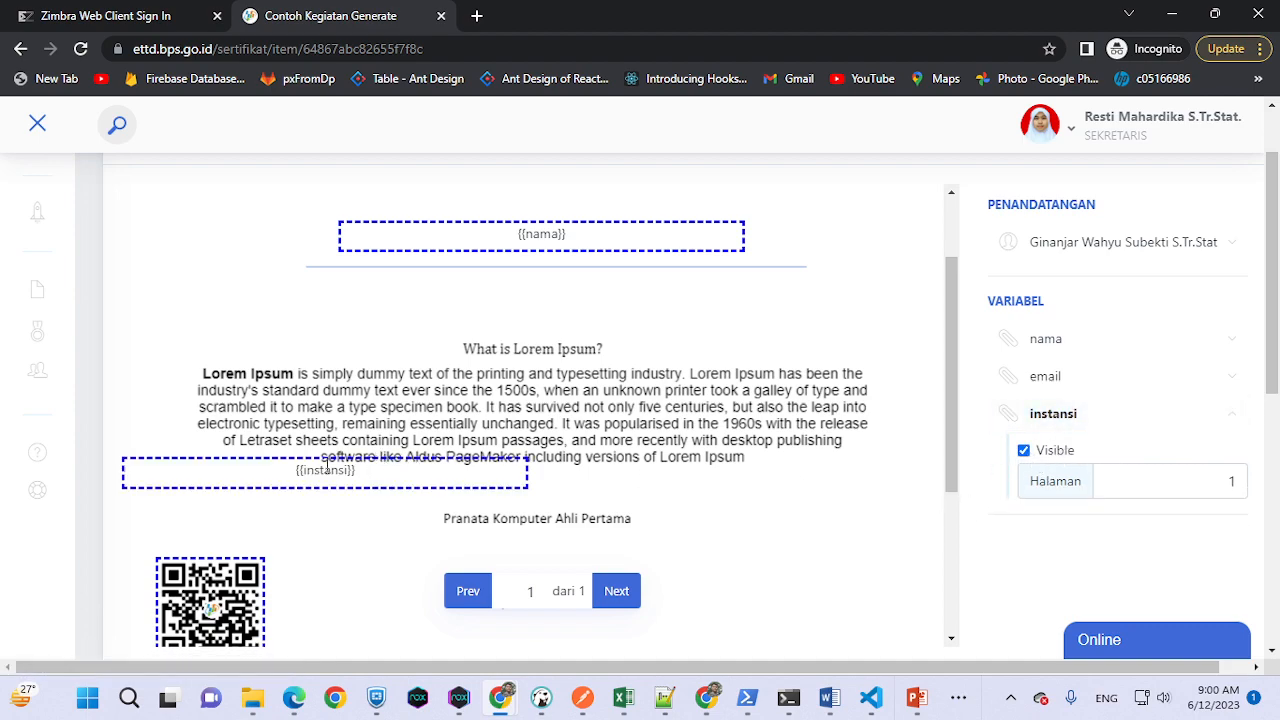
{"action": "left_click_drag", "start_coordinate": [383, 478], "coordinate": [617, 297]}
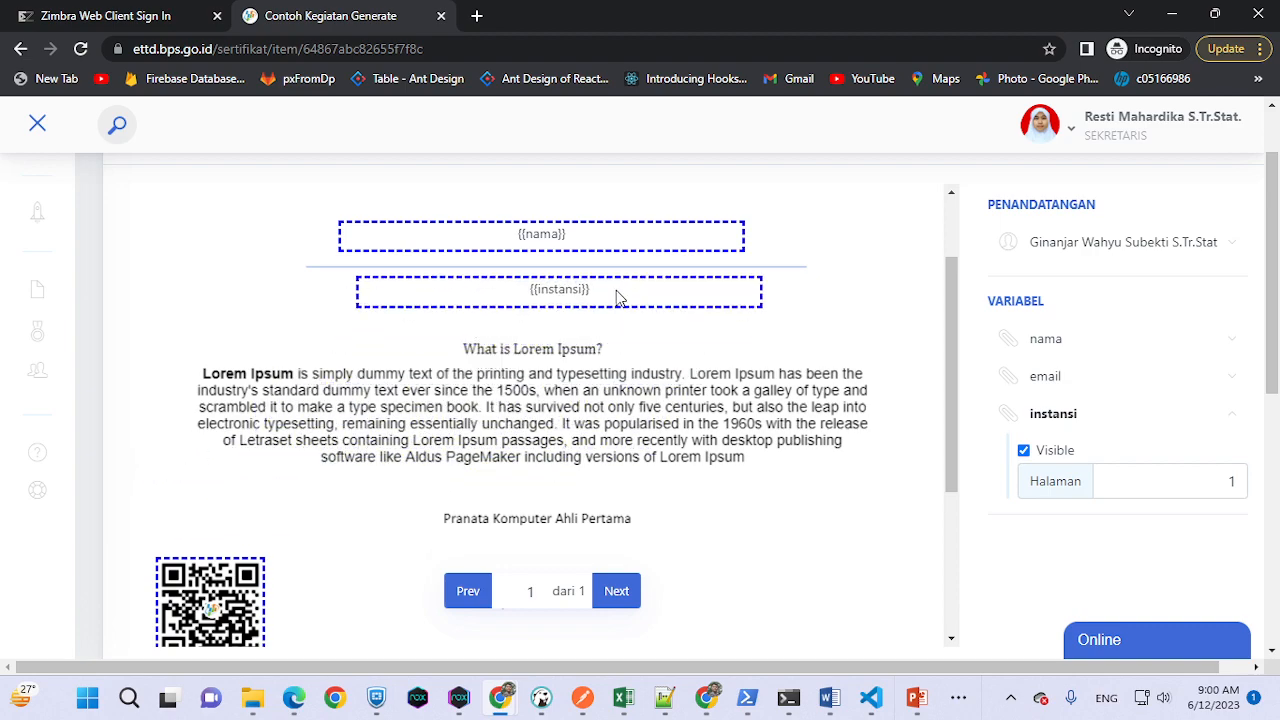
{"action": "left_click_drag", "start_coordinate": [633, 241], "coordinate": [648, 226]}
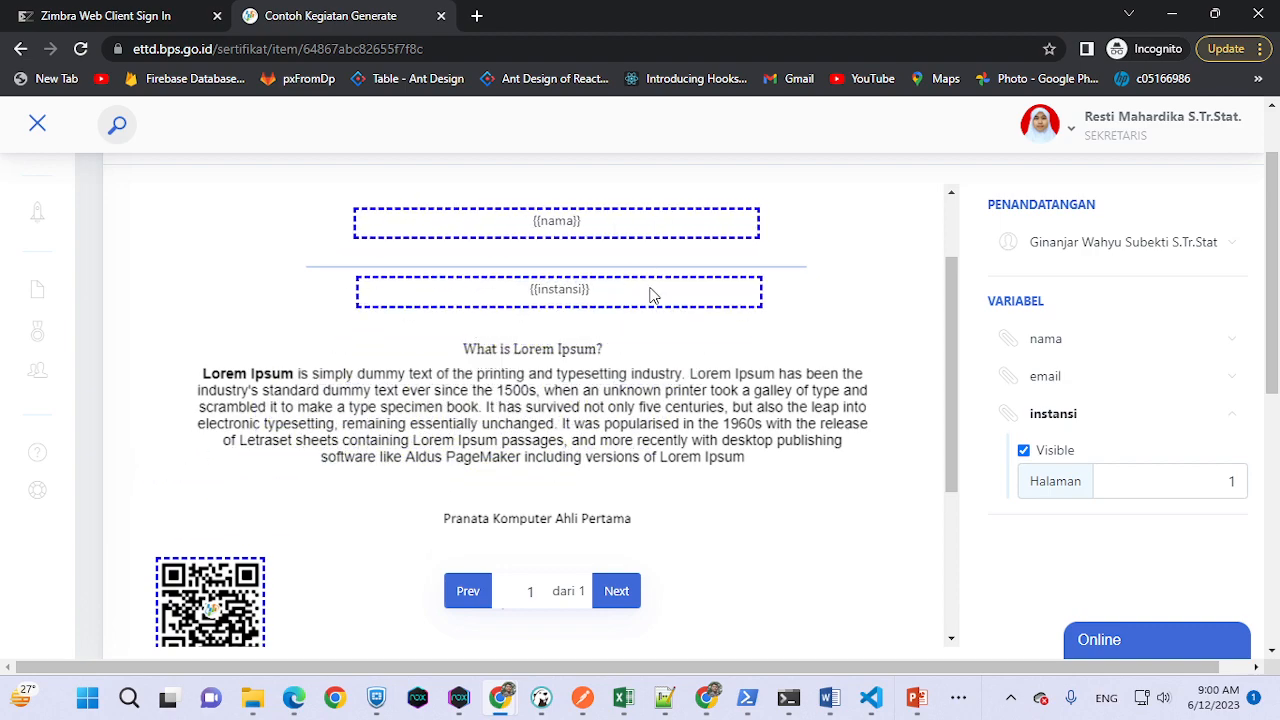
{"action": "left_click_drag", "start_coordinate": [648, 295], "coordinate": [645, 302]}
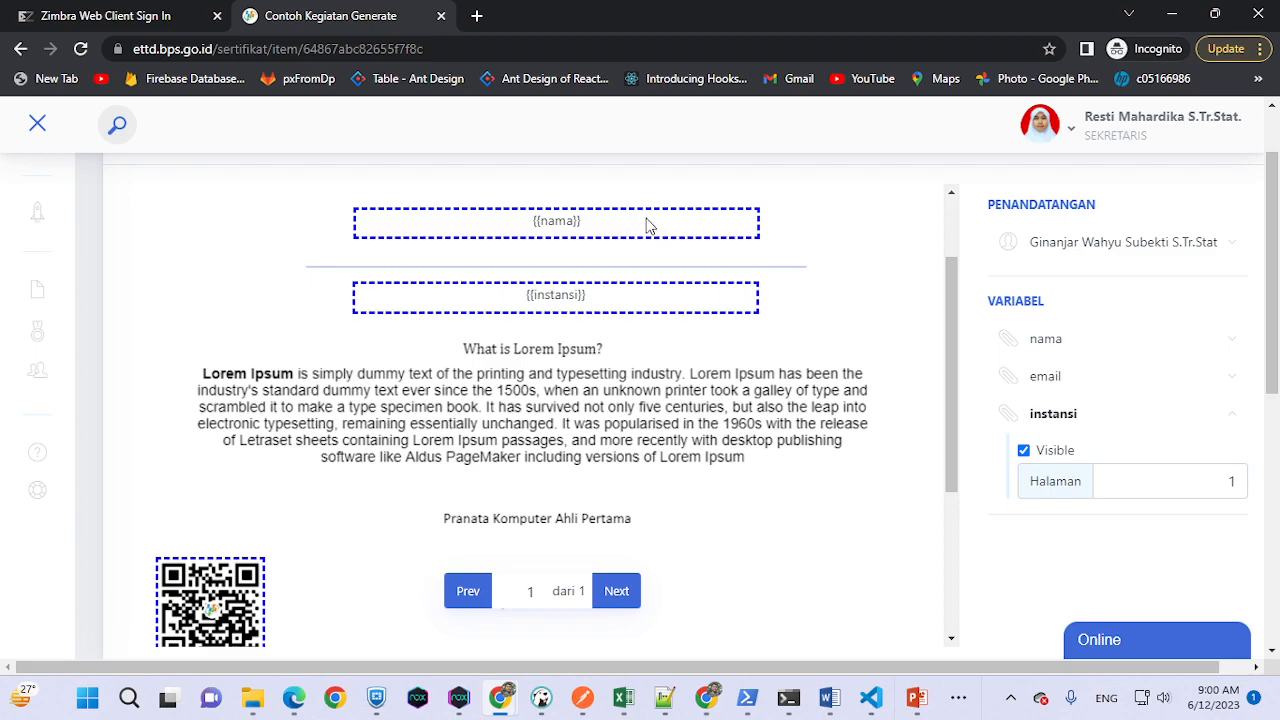
{"action": "left_click_drag", "start_coordinate": [646, 224], "coordinate": [651, 217]}
- Check the nama and instansi field settings and place a ~70 px QR code beside the signer name
{"action": "scroll", "coordinate": [678, 436], "scroll_direction": "down", "scroll_amount": 3}
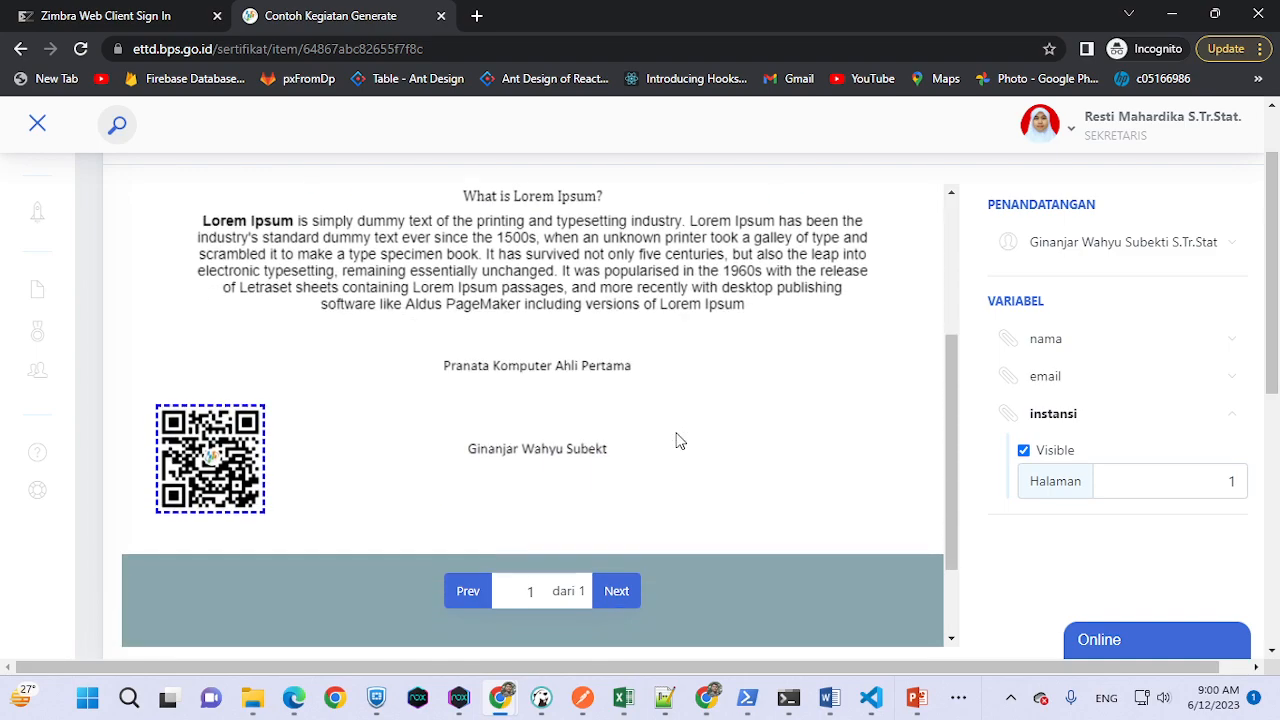
{"action": "left_click", "coordinate": [1067, 395]}
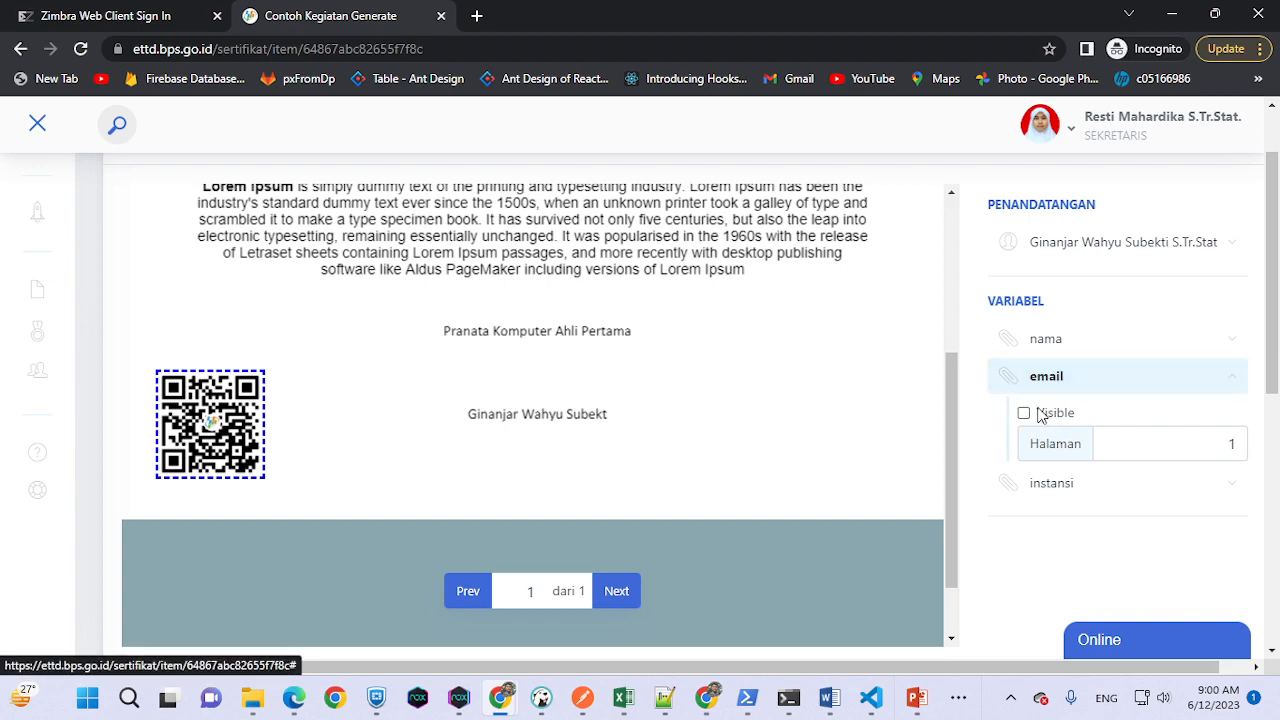
{"action": "left_click", "coordinate": [1073, 388]}
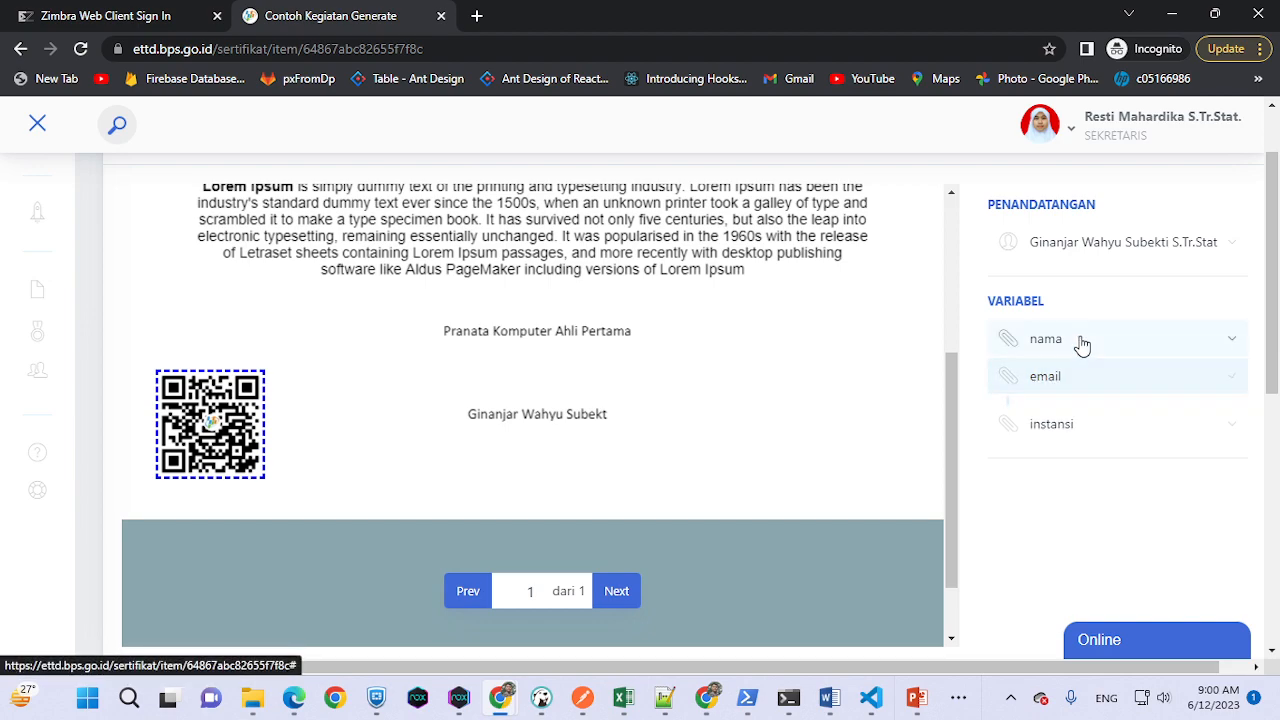
{"action": "left_click", "coordinate": [1080, 338]}
{"action": "left_click", "coordinate": [1080, 336]}
{"action": "left_click", "coordinate": [1054, 412]}
{"action": "left_click", "coordinate": [1054, 412]}
{"action": "left_click_drag", "start_coordinate": [178, 420], "coordinate": [335, 398]}
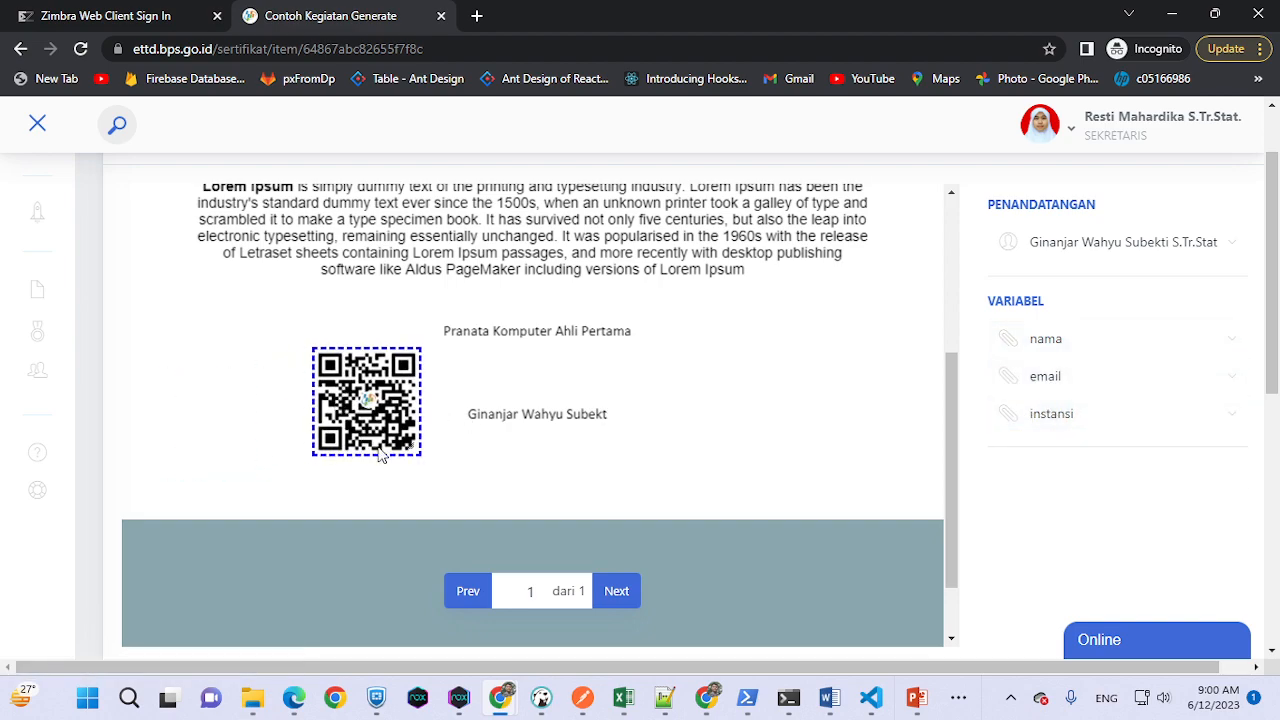
{"action": "left_click_drag", "start_coordinate": [414, 452], "coordinate": [534, 371]}
- Move the {{nama}} and {{instansi}} fields lower on the certificate
{"action": "scroll", "coordinate": [803, 449], "scroll_direction": "up", "scroll_amount": 3}
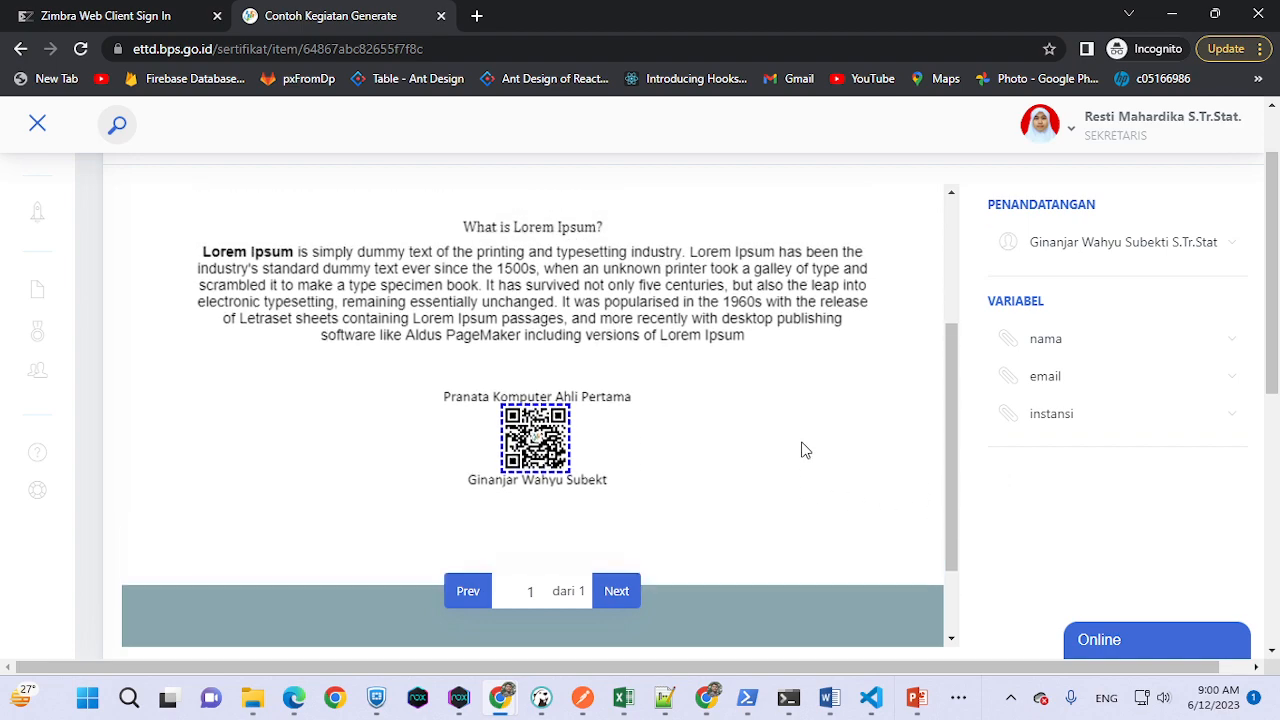
{"action": "left_click_drag", "start_coordinate": [648, 378], "coordinate": [644, 420]}
{"action": "left_click_drag", "start_coordinate": [640, 290], "coordinate": [655, 330]}
{"action": "left_click_drag", "start_coordinate": [645, 418], "coordinate": [667, 413]}
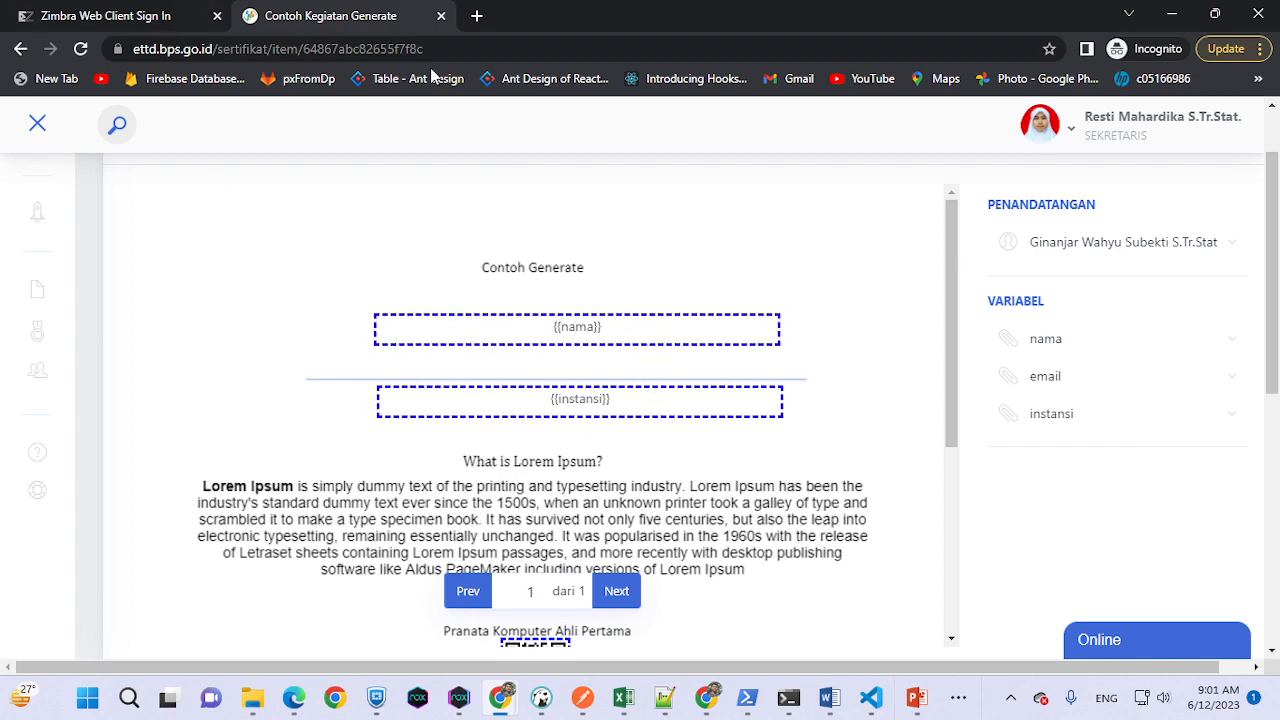
- Scroll down to the INFORMASI ITEM SERTIFIKAT table listing the three participants
{"action": "scroll", "coordinate": [1066, 400], "scroll_direction": "up", "scroll_amount": 1}
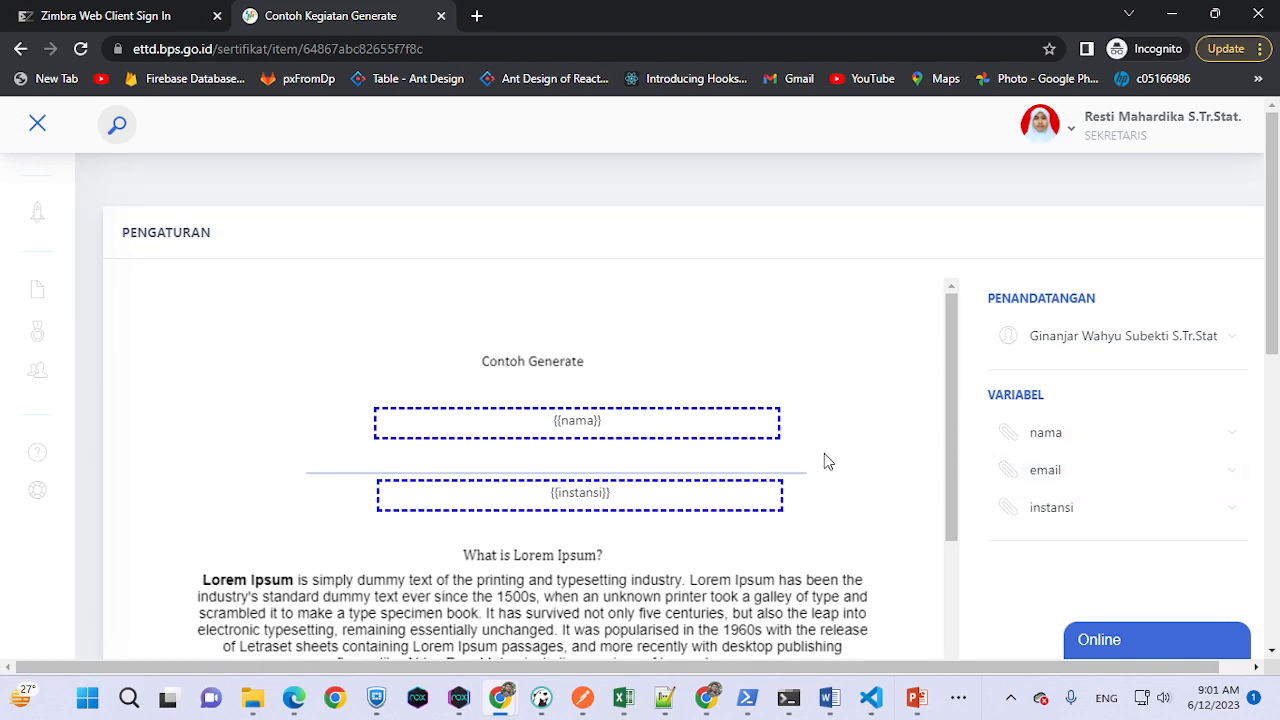
{"action": "scroll", "coordinate": [963, 433], "scroll_direction": "down", "scroll_amount": 1}
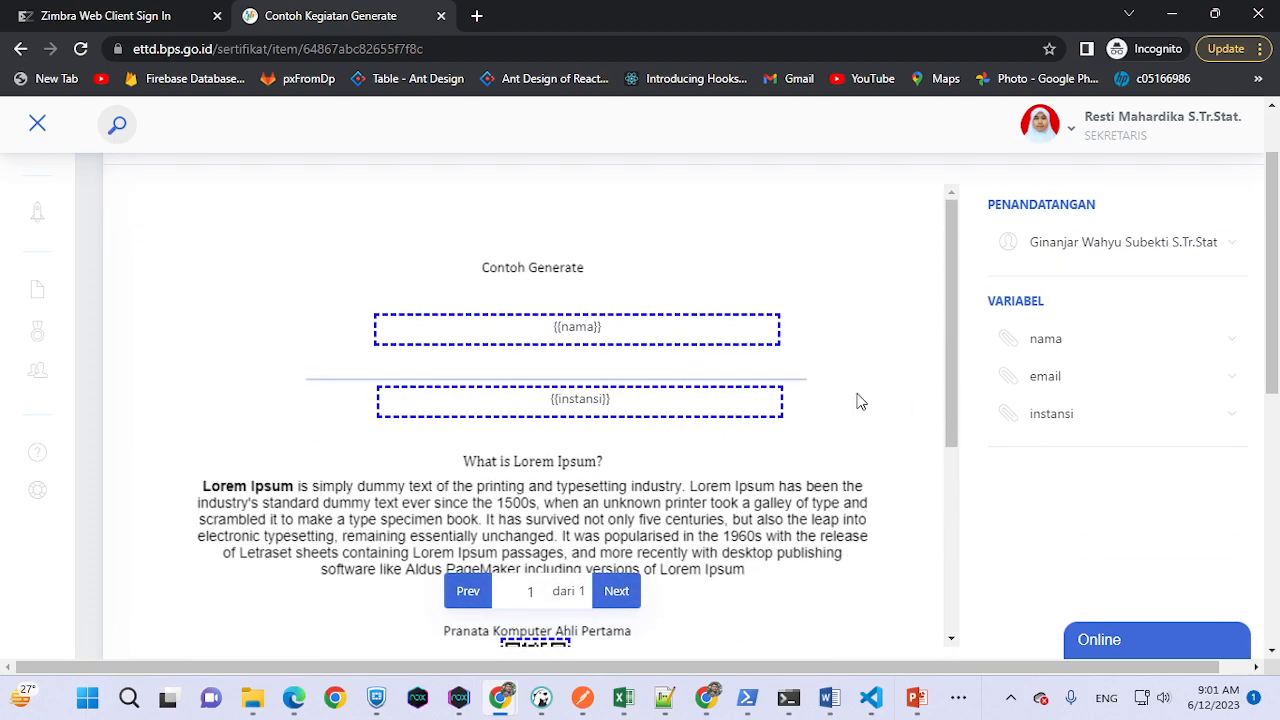
{"action": "scroll", "coordinate": [1026, 420], "scroll_direction": "down", "scroll_amount": 3}
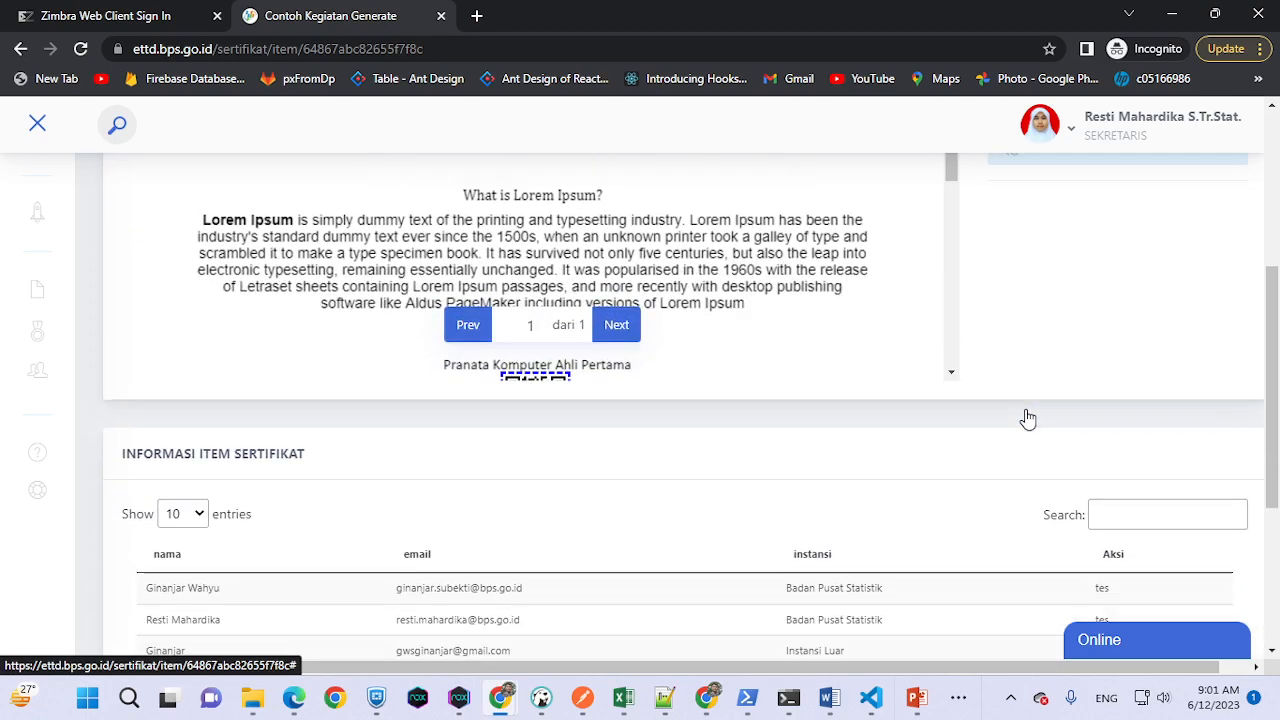
{"action": "scroll", "coordinate": [853, 269], "scroll_direction": "down", "scroll_amount": 2}
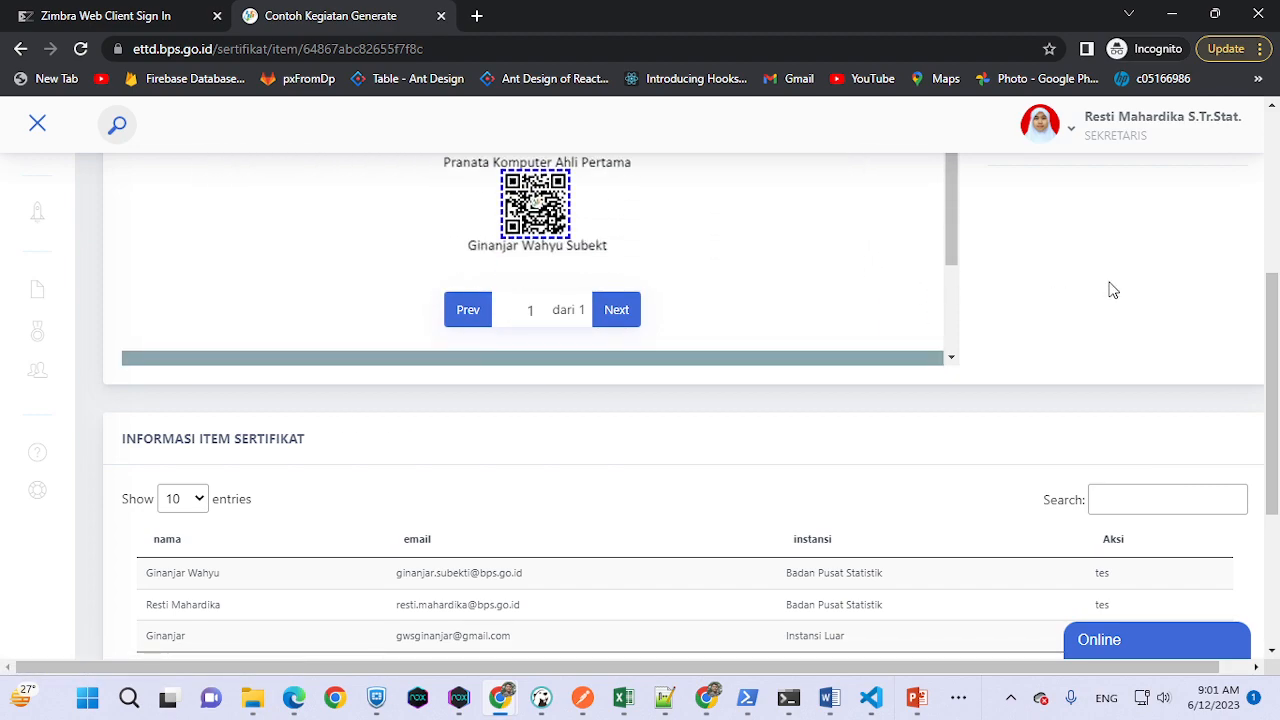
{"action": "scroll", "coordinate": [1110, 290], "scroll_direction": "down", "scroll_amount": 3}
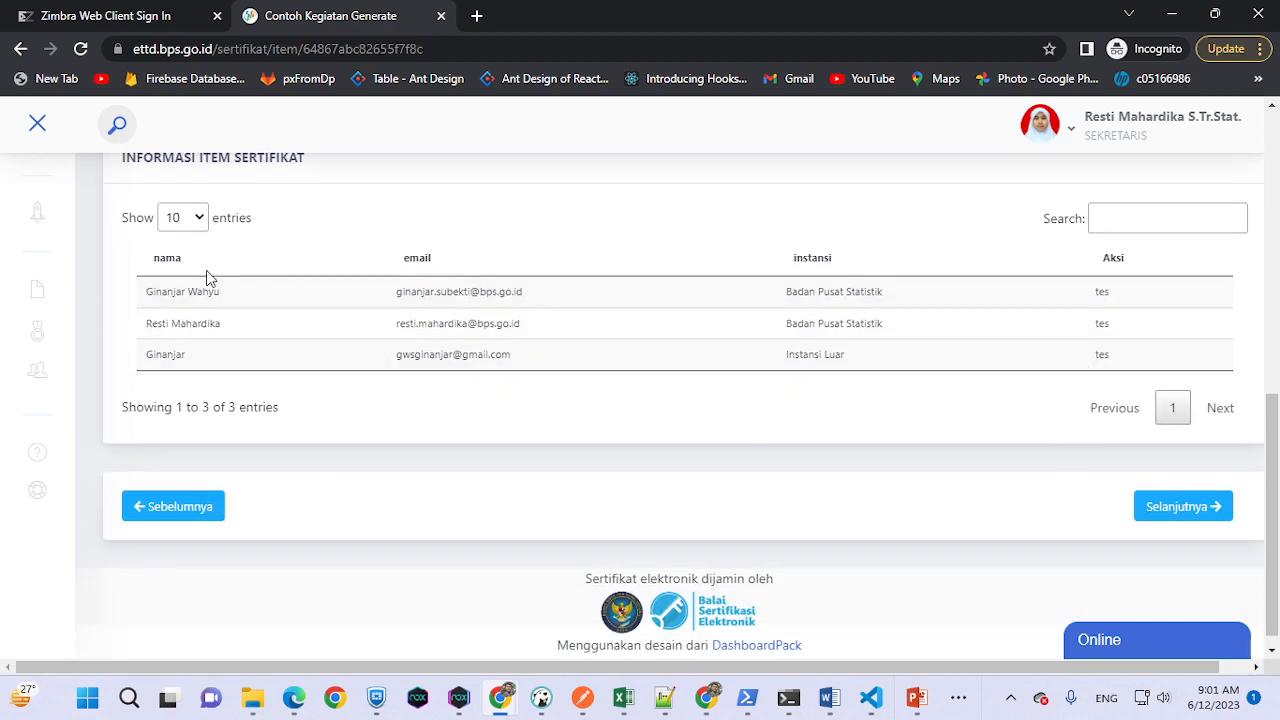
- Submit the certificate batch for signing and minimize the browser window
{"action": "left_click", "coordinate": [1168, 506]}
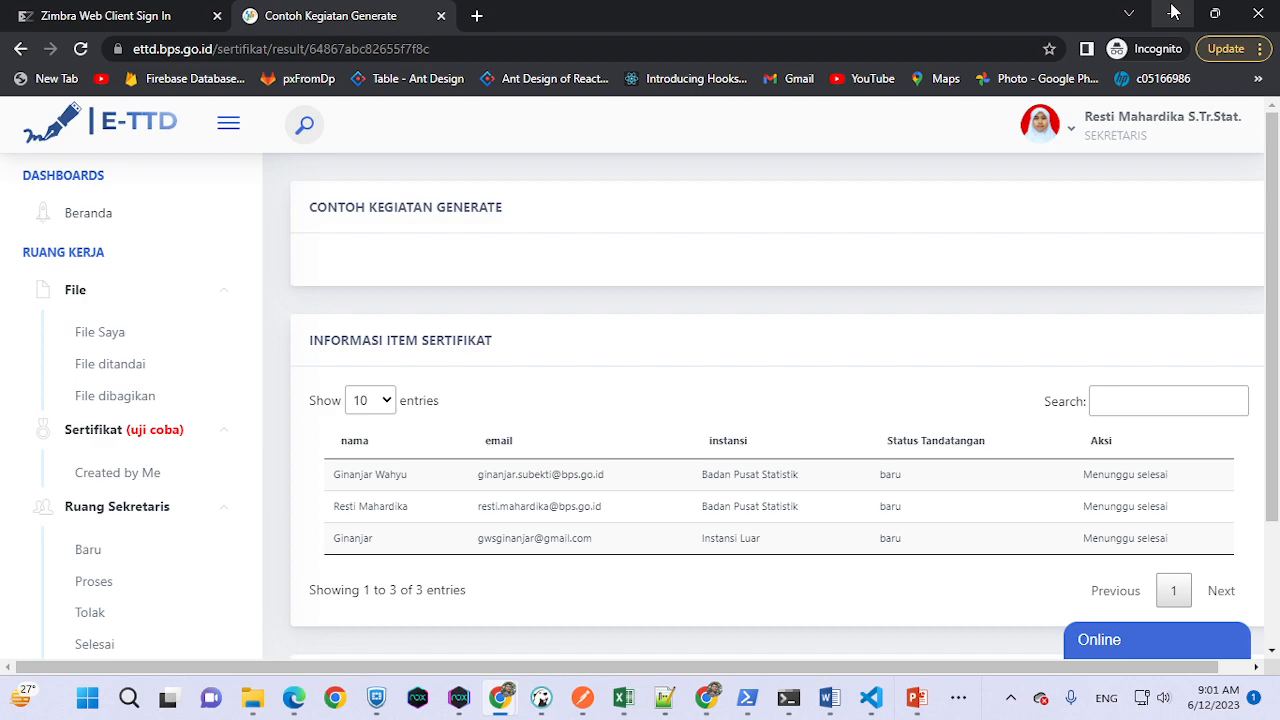
{"action": "left_click_drag", "start_coordinate": [1097, 117], "coordinate": [1246, 118]}
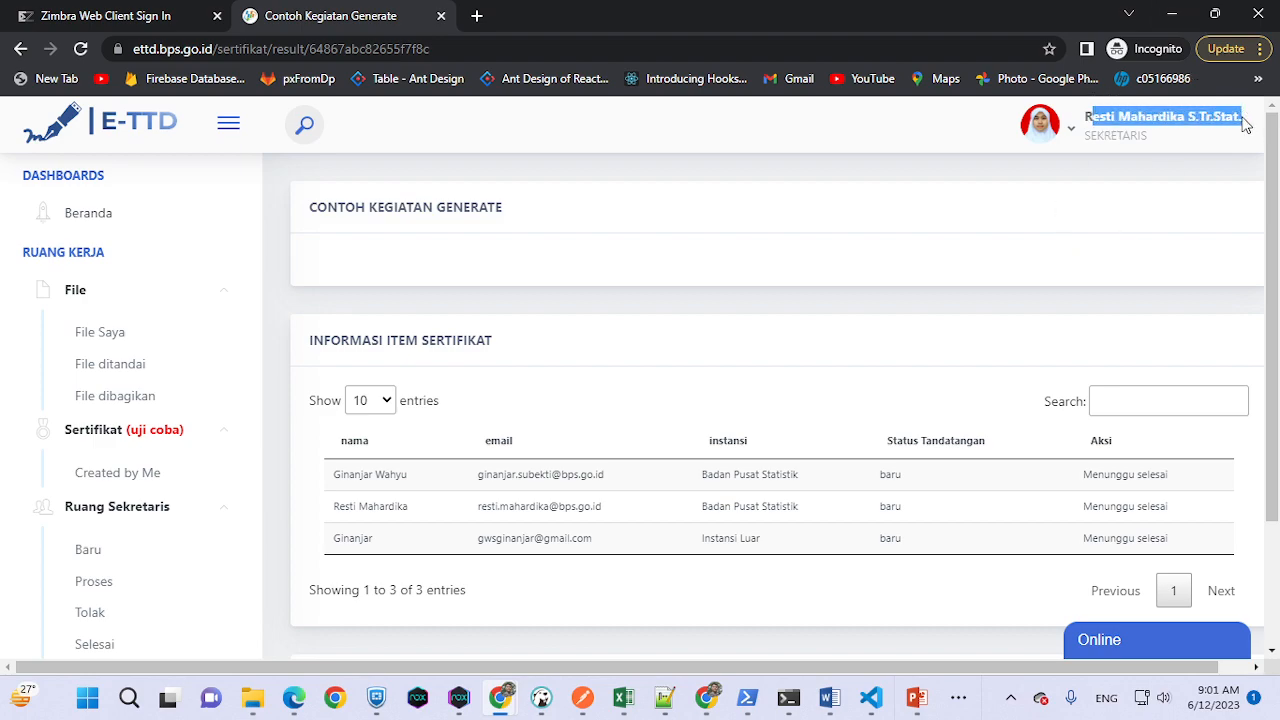
{"action": "left_click", "coordinate": [1172, 14]}
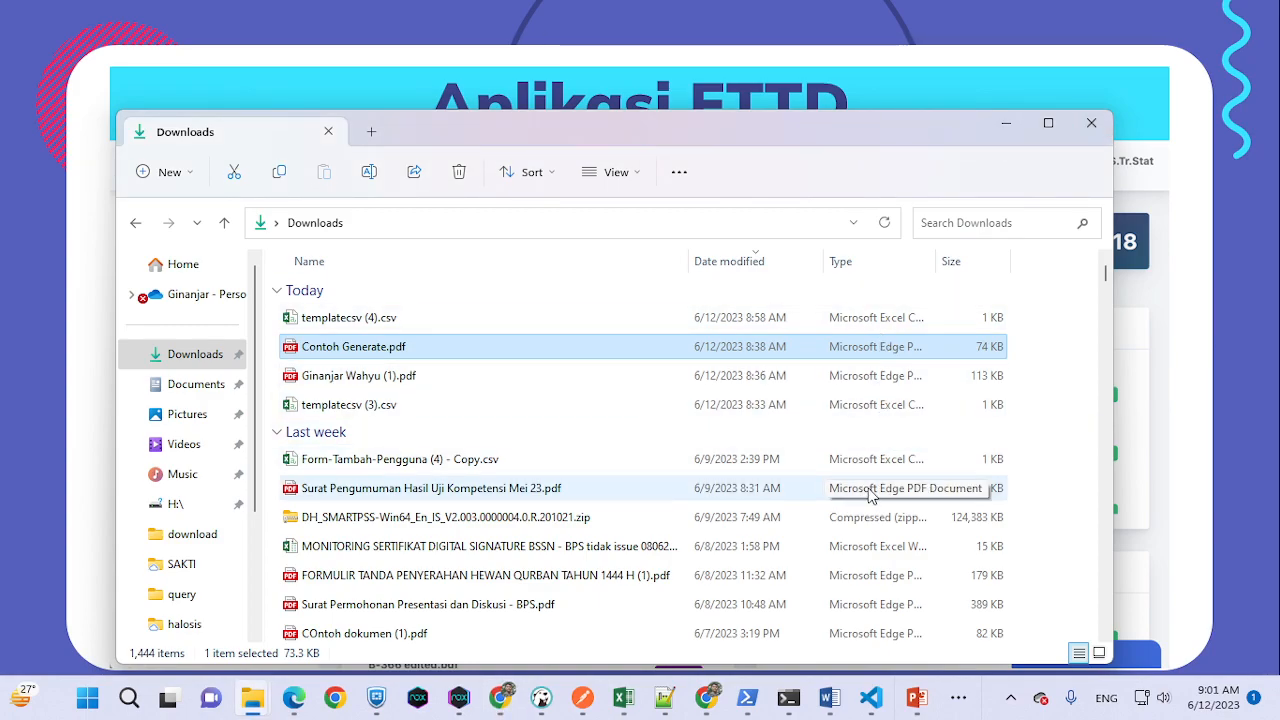
- Switch to the 'Beranda | ETTD' browser window logged in as the signer
{"action": "key", "text": "alt+Tab"}
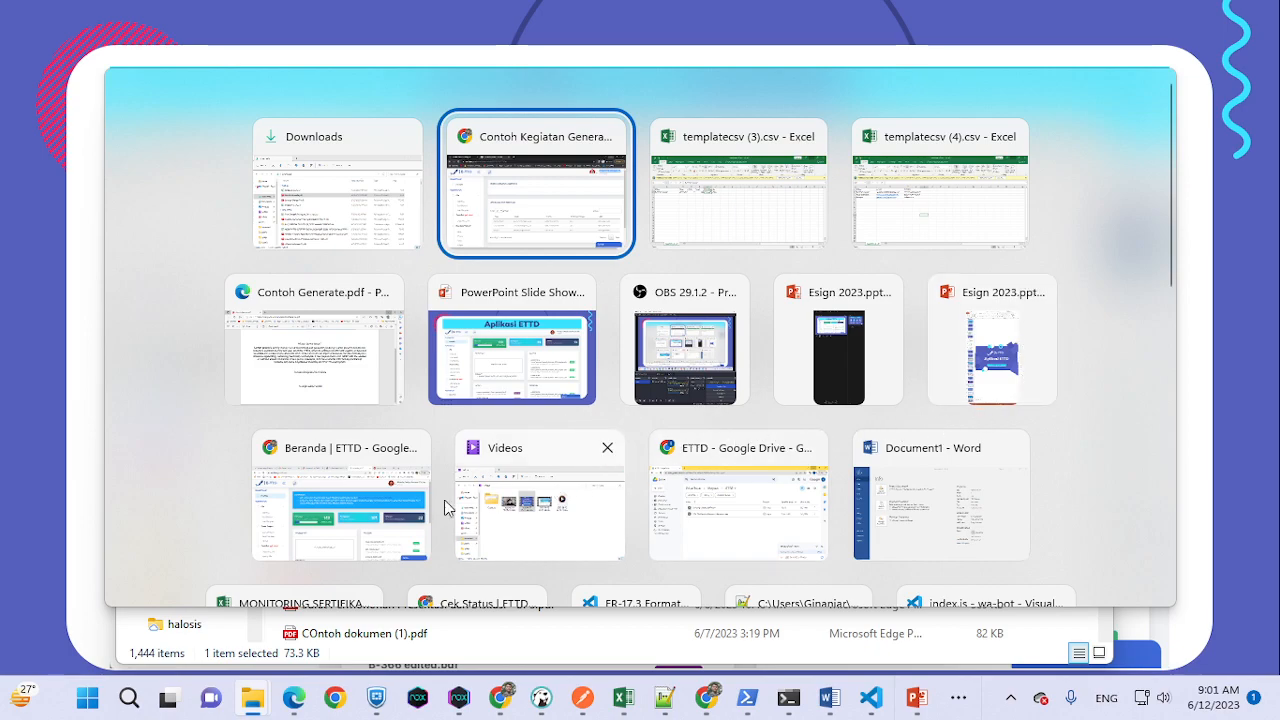
{"action": "left_click", "coordinate": [335, 512]}
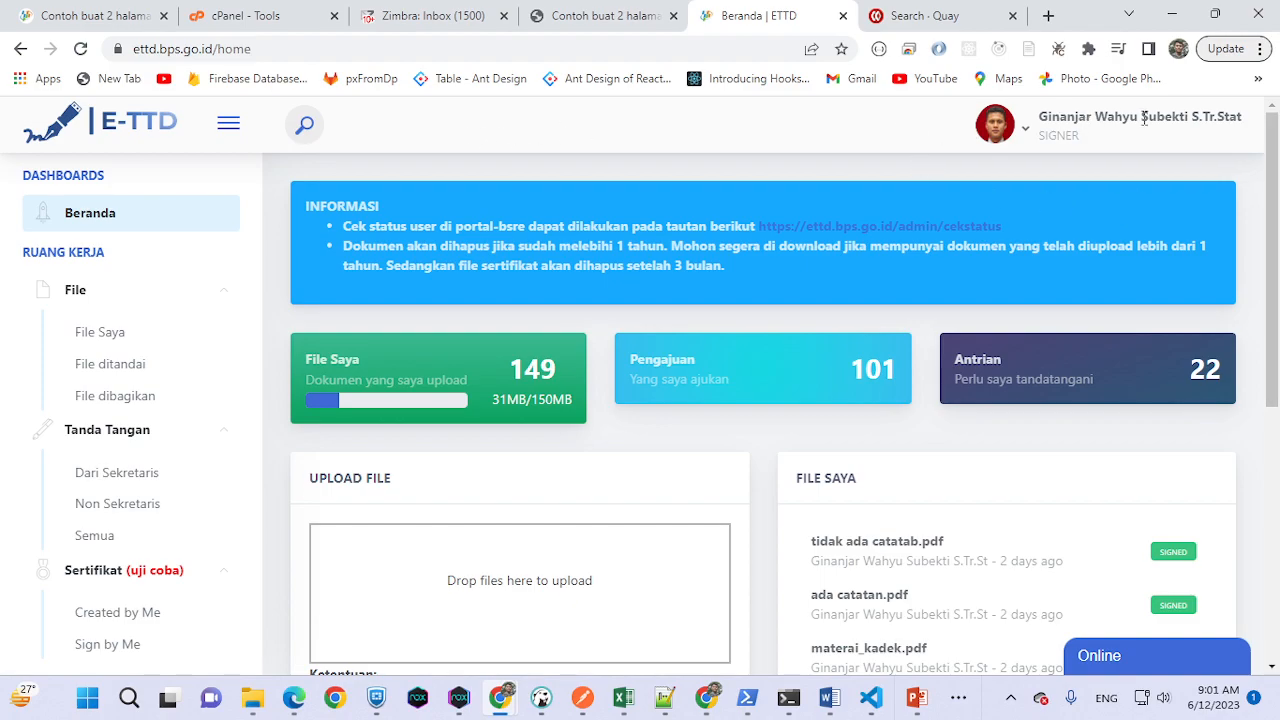
- Collapse File and Tanda Tangan in the sidebar and open Sertifikat > Sign by Me
{"action": "left_click_drag", "start_coordinate": [1085, 147], "coordinate": [1044, 135]}
{"action": "left_click", "coordinate": [223, 293]}
{"action": "left_click", "coordinate": [223, 328]}
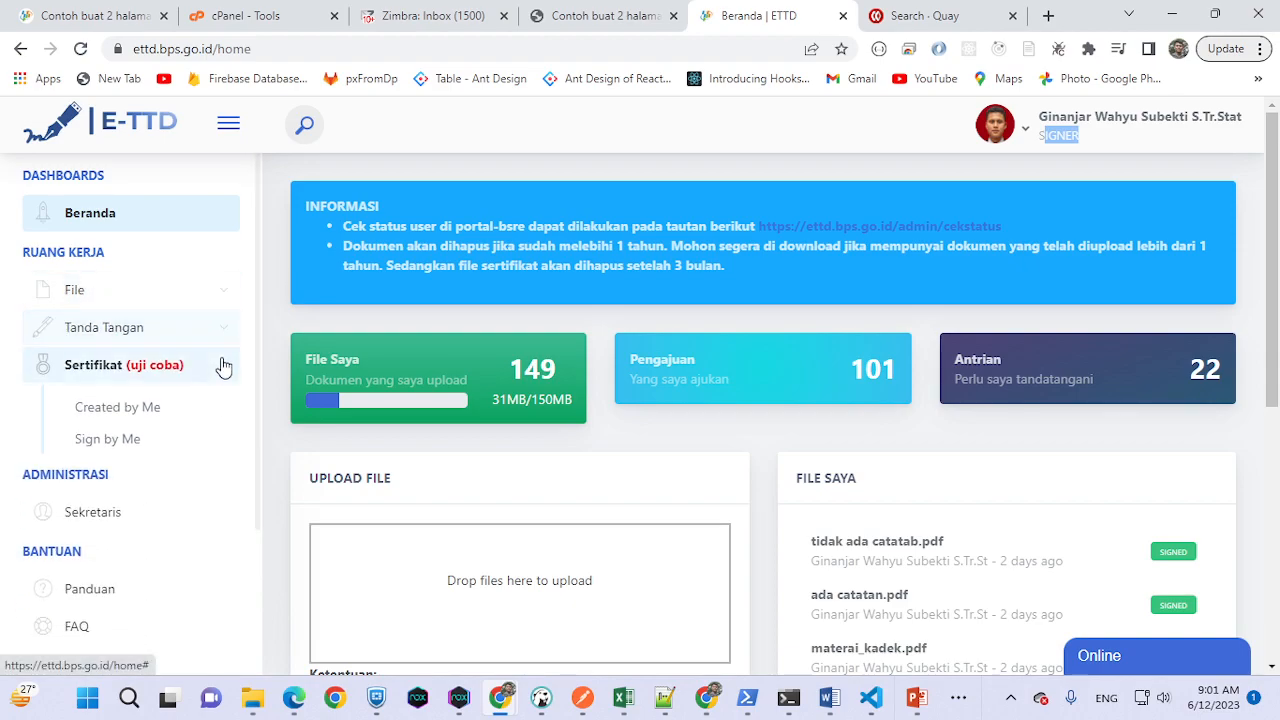
{"action": "left_click", "coordinate": [220, 372]}
{"action": "left_click", "coordinate": [220, 372]}
{"action": "left_click", "coordinate": [116, 446]}
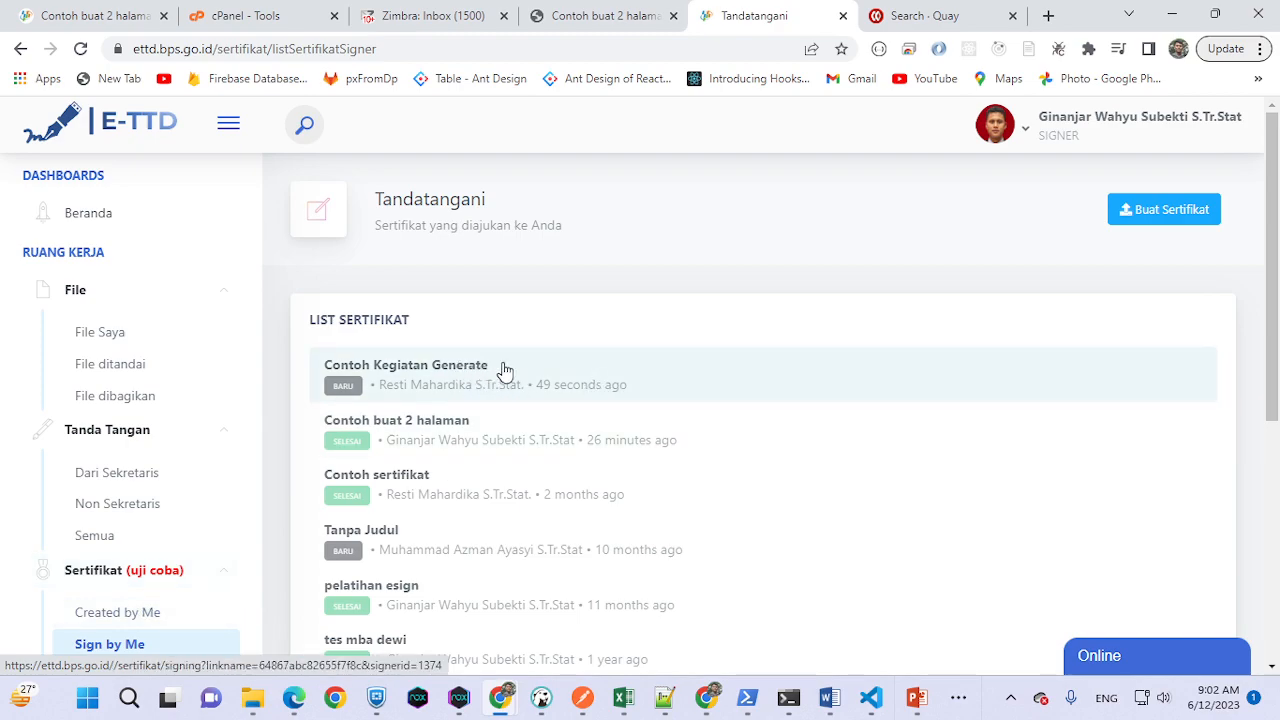
- Refresh the Zimbra inbox, open the ETTD signature-request email and follow its signing link
{"action": "left_click", "coordinate": [435, 12]}
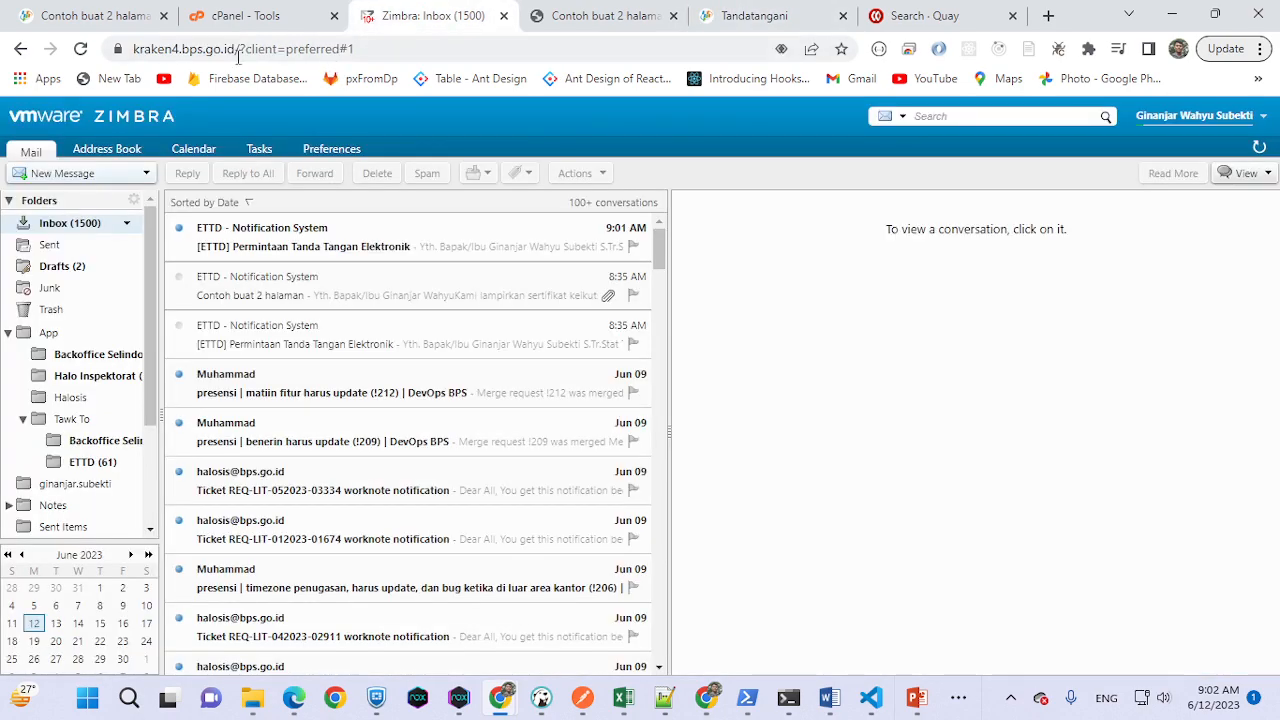
{"action": "left_click", "coordinate": [81, 49]}
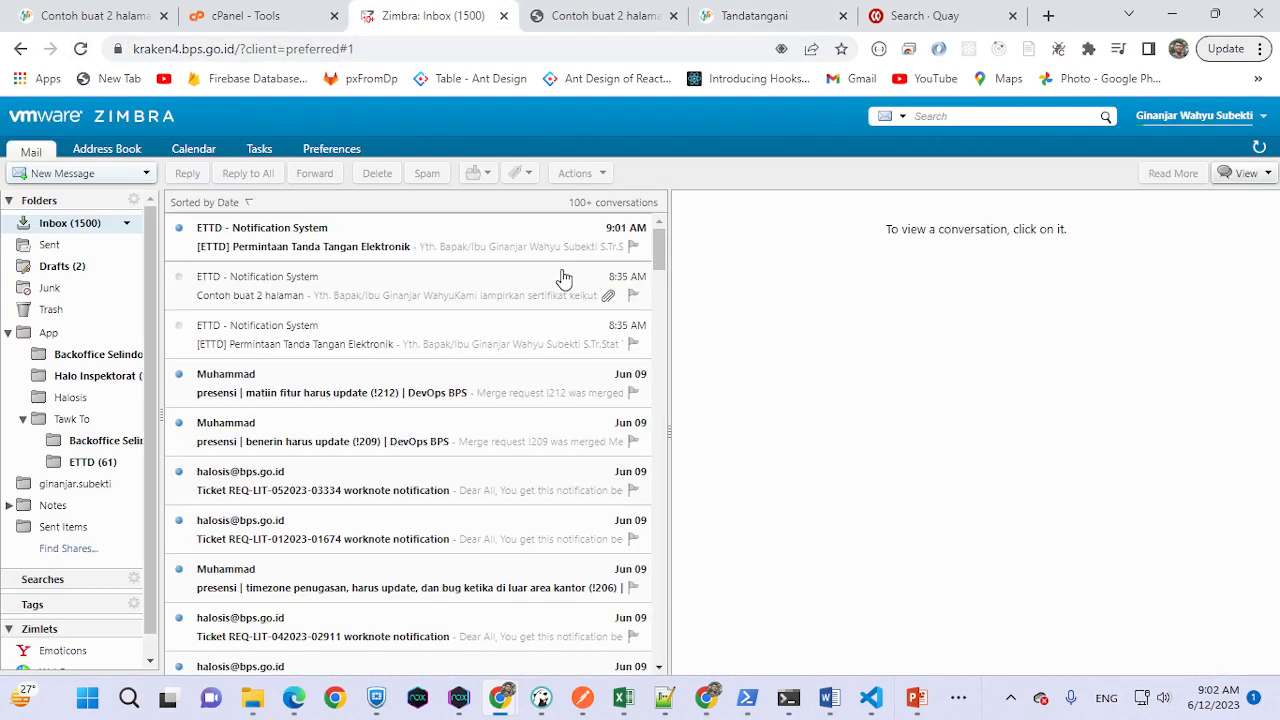
{"action": "left_click", "coordinate": [420, 242]}
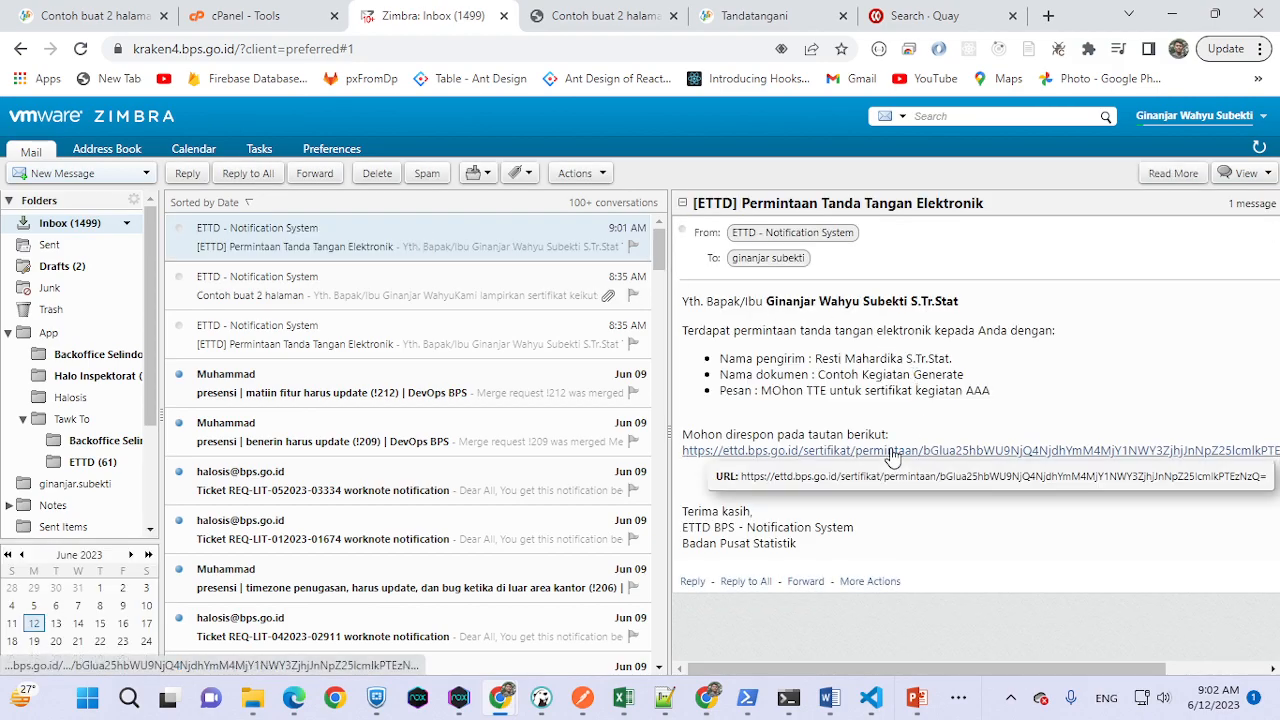
{"action": "left_click", "coordinate": [892, 451]}
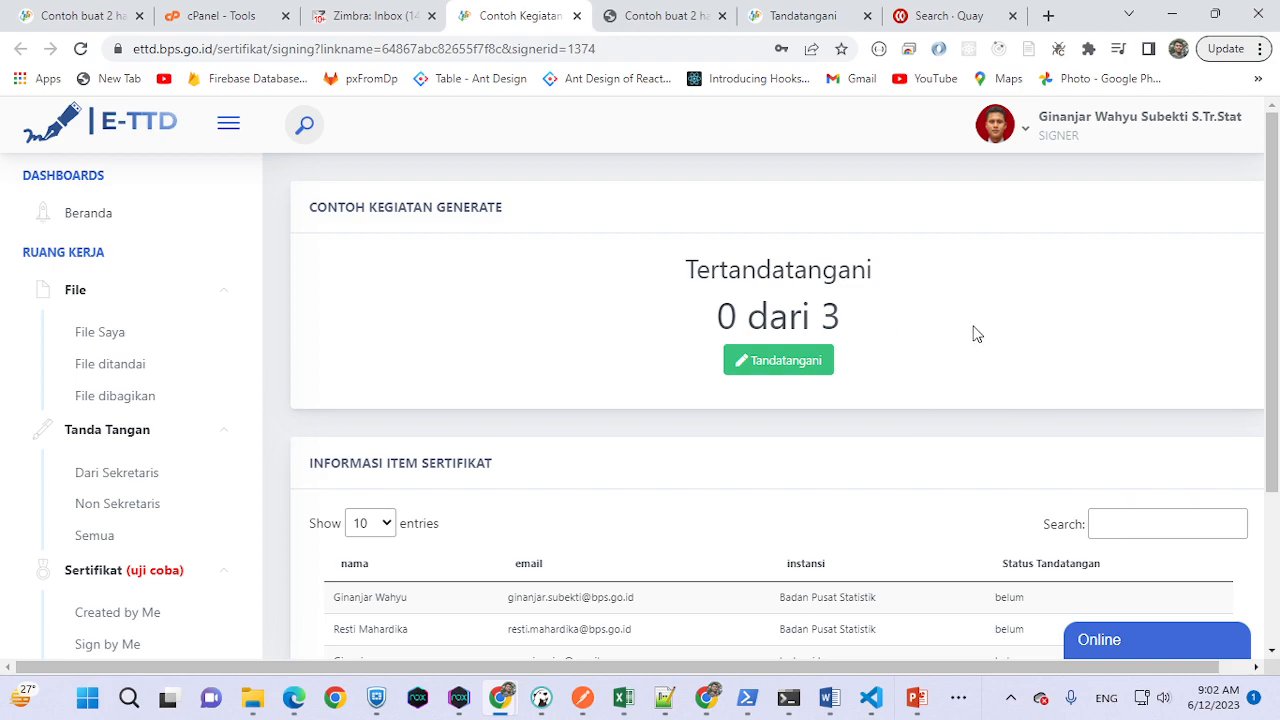
- Sign the Contoh Kegiatan Generate batch, replacing the autofilled passphrase with the signer's passphrase
{"action": "scroll", "coordinate": [566, 457], "scroll_direction": "down", "scroll_amount": 3}
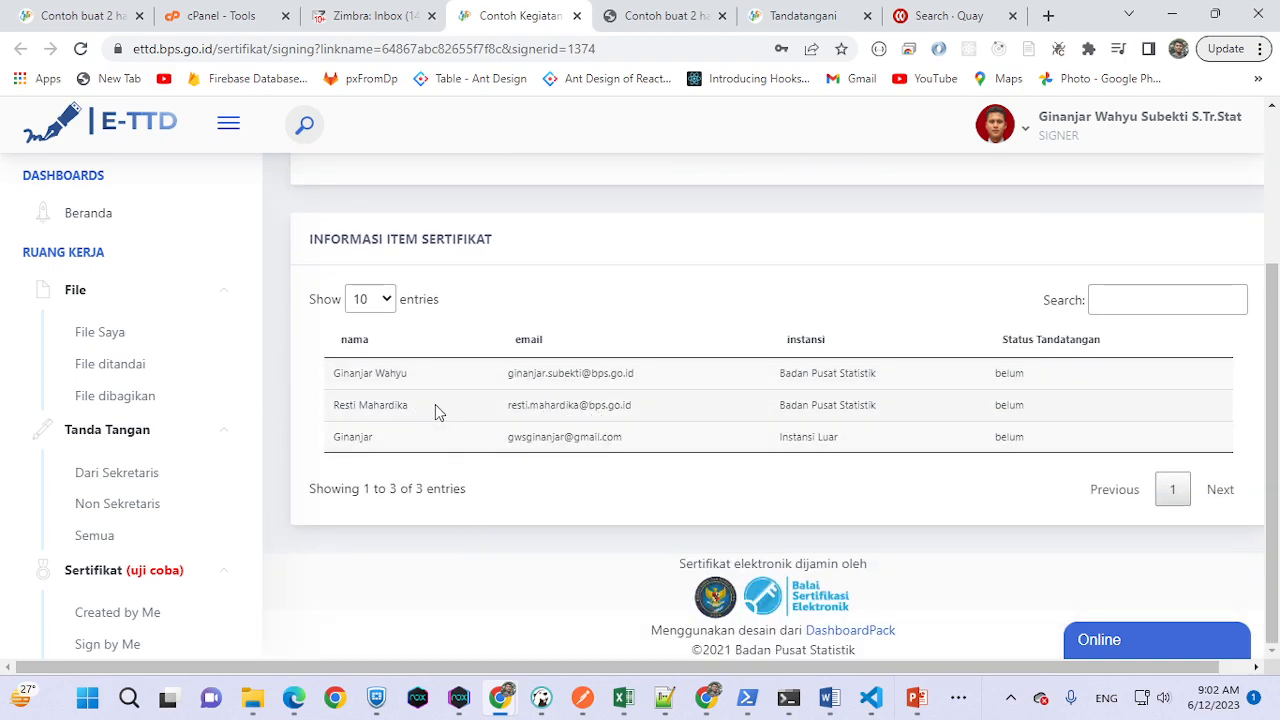
{"action": "scroll", "coordinate": [605, 540], "scroll_direction": "up", "scroll_amount": 3}
{"action": "left_click", "coordinate": [777, 360]}
{"action": "left_click", "coordinate": [774, 311]}
{"action": "key", "text": "BackSpace"}
{"action": "key", "text": "BackSpace"}
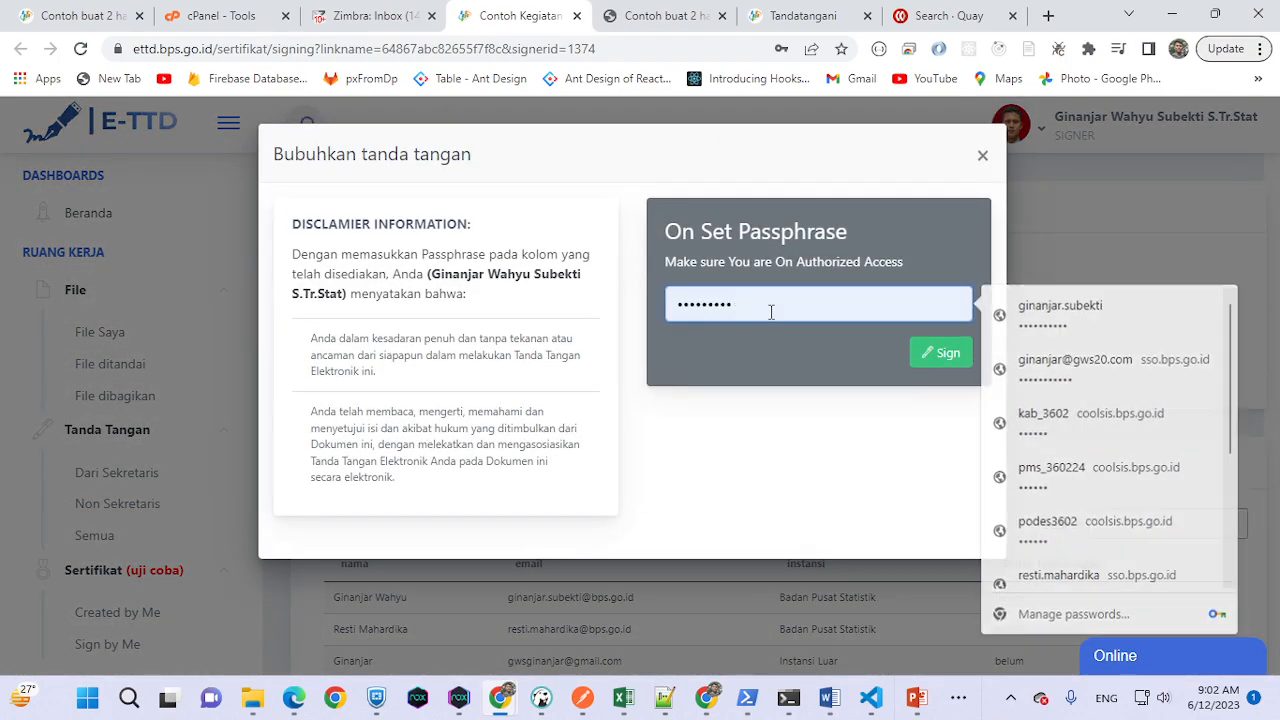
{"action": "key", "text": "BackSpace"}
{"action": "key", "text": "BackSpace"}
{"action": "key", "text": "BackSpace"}
{"action": "key", "text": "BackSpace"}
{"action": "key", "text": "BackSpace"}
{"action": "key", "text": "BackSpace"}
{"action": "key", "text": "BackSpace"}
{"action": "key", "text": "BackSpace"}
{"action": "type", "text": "a"}
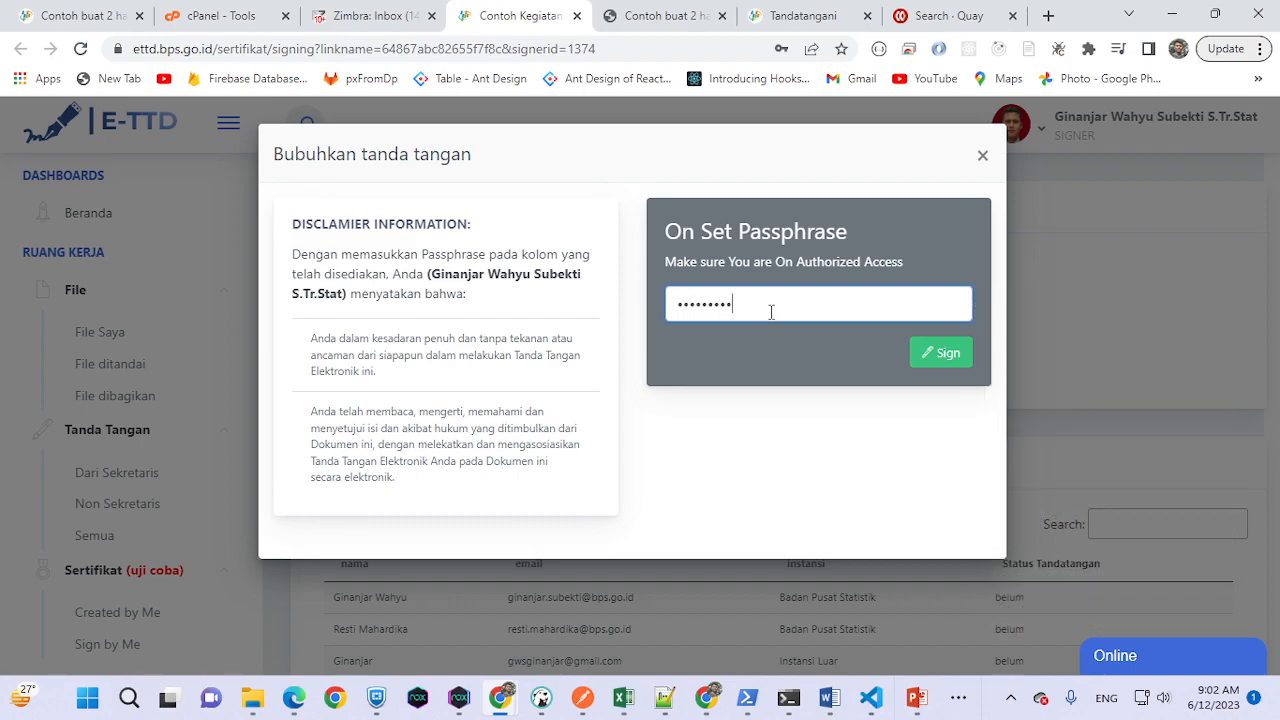
{"action": "left_click", "coordinate": [938, 360]}
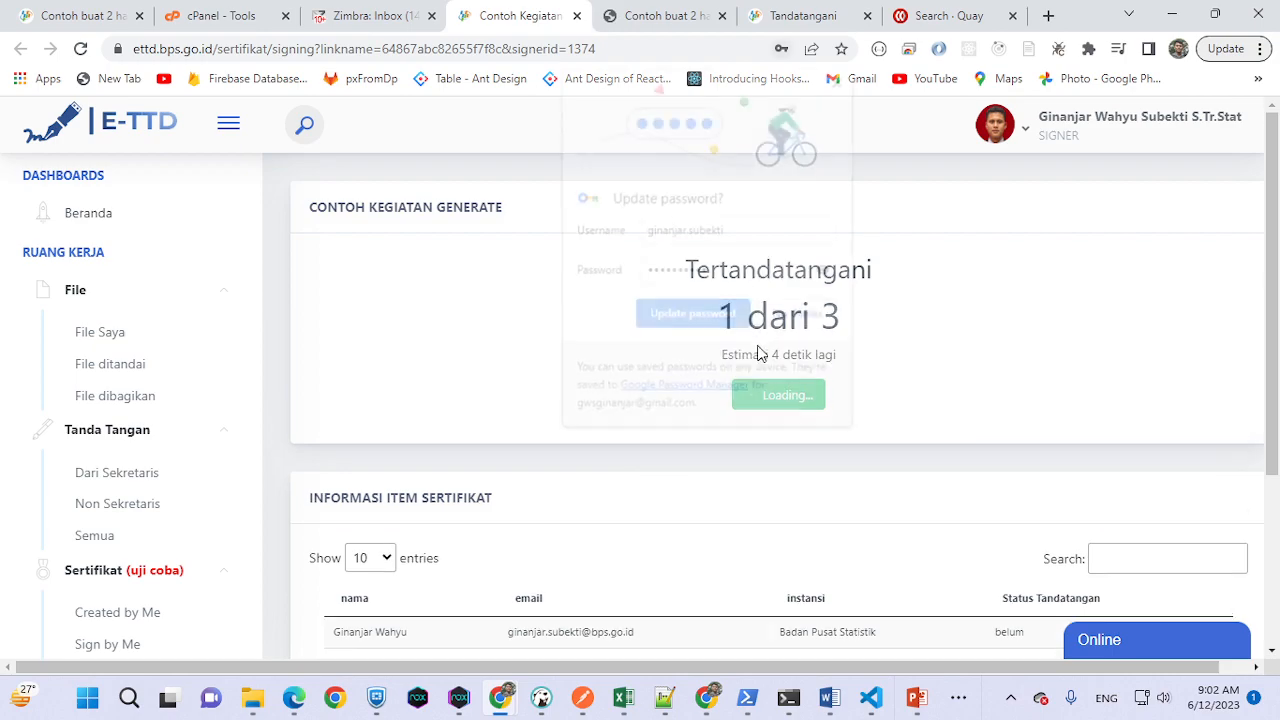
- Dismiss Chrome's password-update popup and confirm E-TTD shows Selesai with all three recipients marked sudah
{"action": "left_click", "coordinate": [842, 78]}
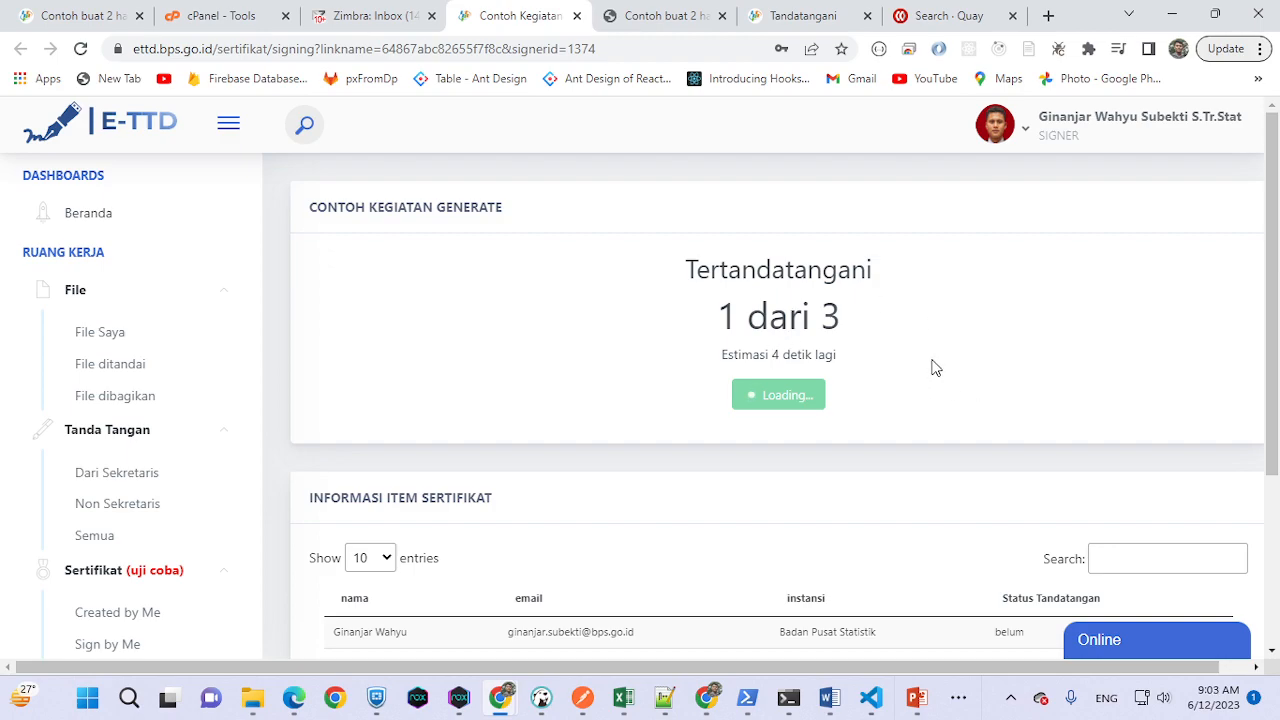
{"action": "scroll", "coordinate": [932, 370], "scroll_direction": "down", "scroll_amount": 1}
{"action": "scroll", "coordinate": [932, 368], "scroll_direction": "up", "scroll_amount": 1}
{"action": "scroll", "coordinate": [951, 354], "scroll_direction": "down", "scroll_amount": 2}
{"action": "scroll", "coordinate": [951, 354], "scroll_direction": "up", "scroll_amount": 1}
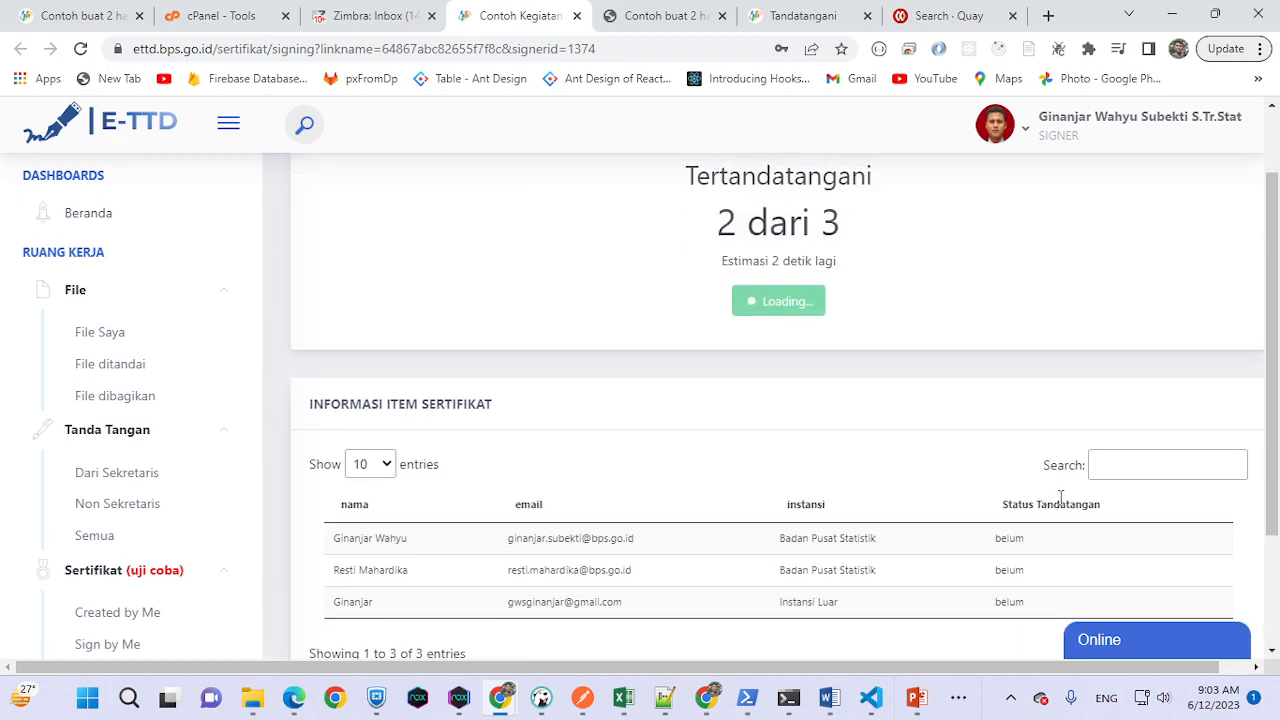
{"action": "scroll", "coordinate": [1058, 505], "scroll_direction": "up", "scroll_amount": 1}
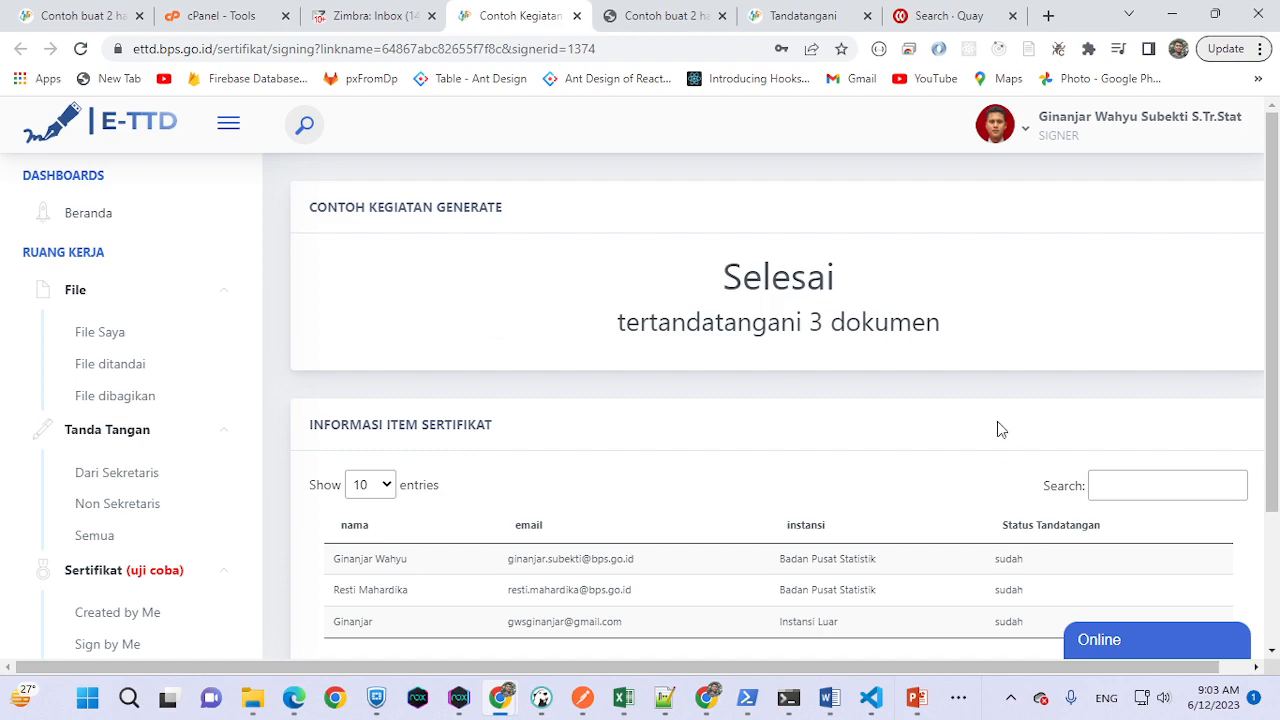
{"action": "scroll", "coordinate": [979, 474], "scroll_direction": "down", "scroll_amount": 2}
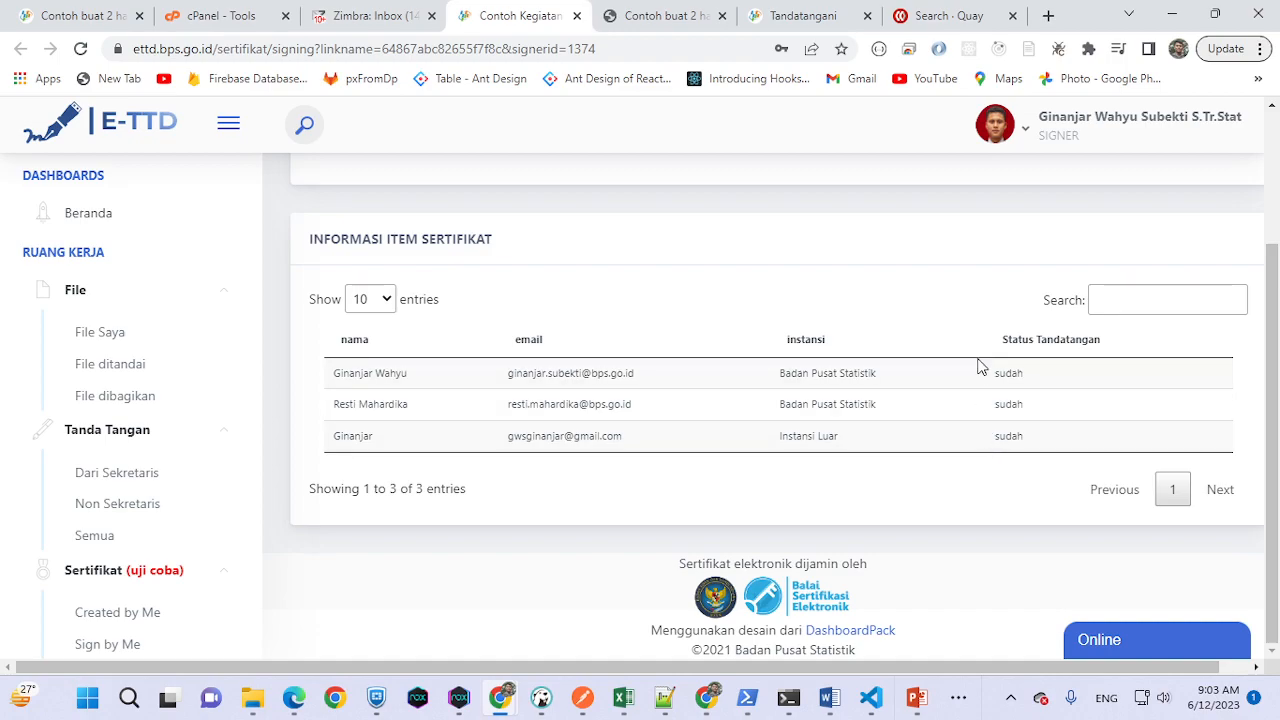
{"action": "key", "text": "alt+Tab"}
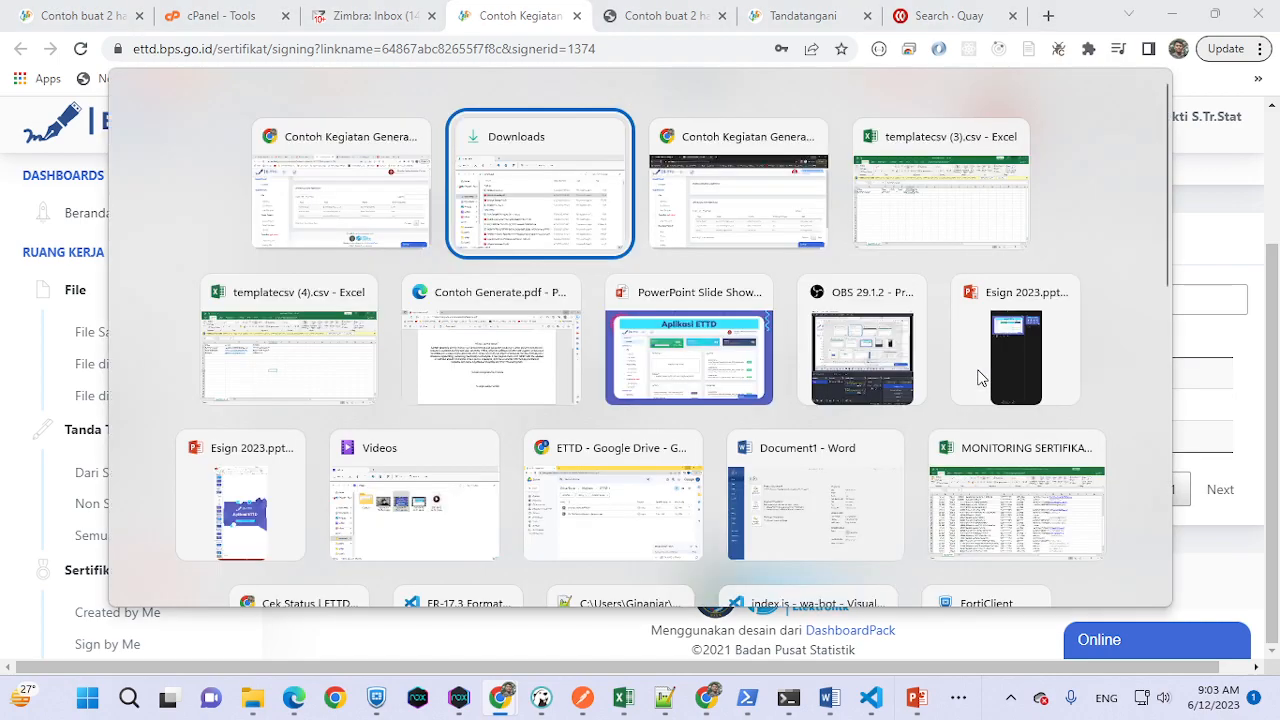
{"action": "key", "text": "alt+Tab"}
{"action": "left_click", "coordinate": [1188, 155]}
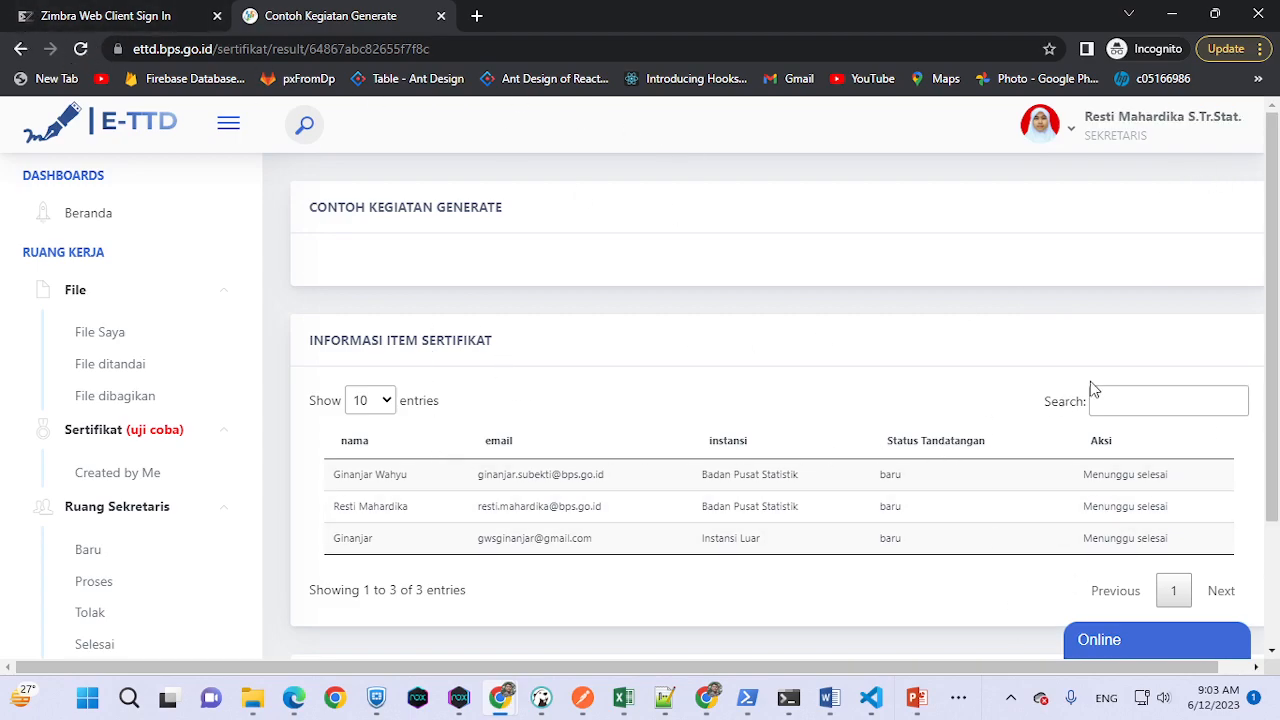
{"action": "left_click", "coordinate": [84, 46]}
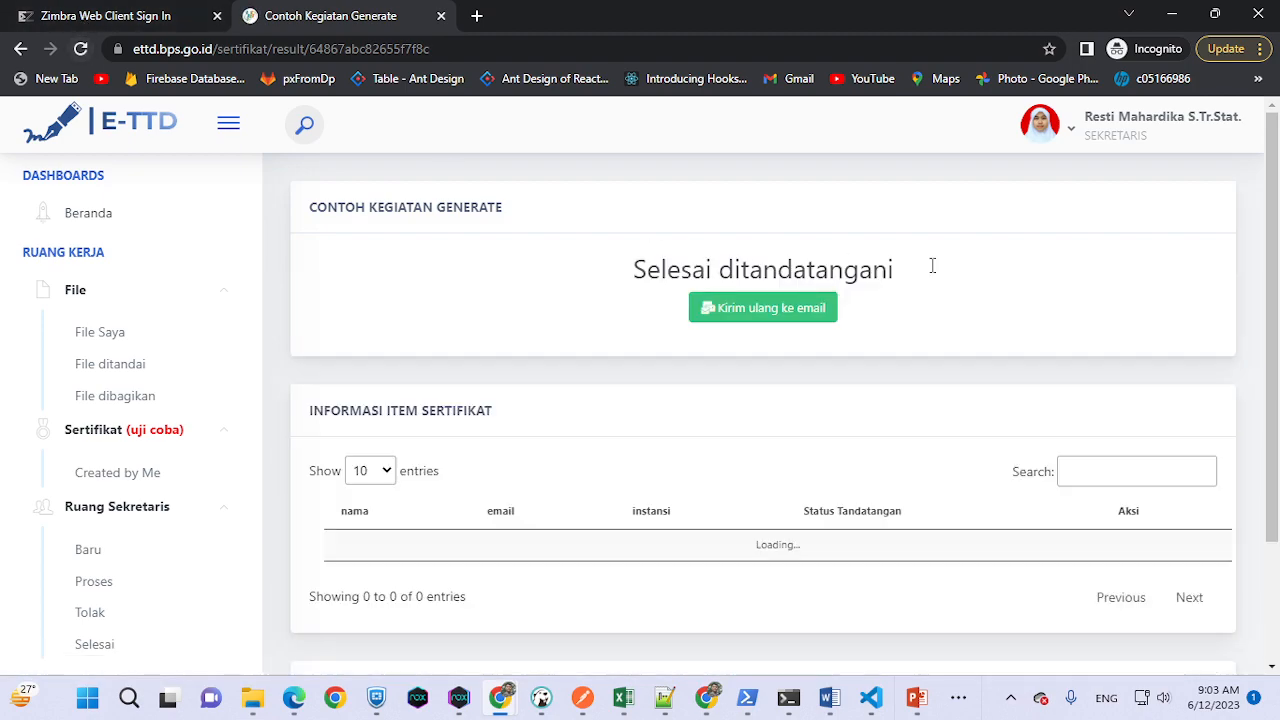
{"action": "scroll", "coordinate": [1100, 403], "scroll_direction": "down", "scroll_amount": 3}
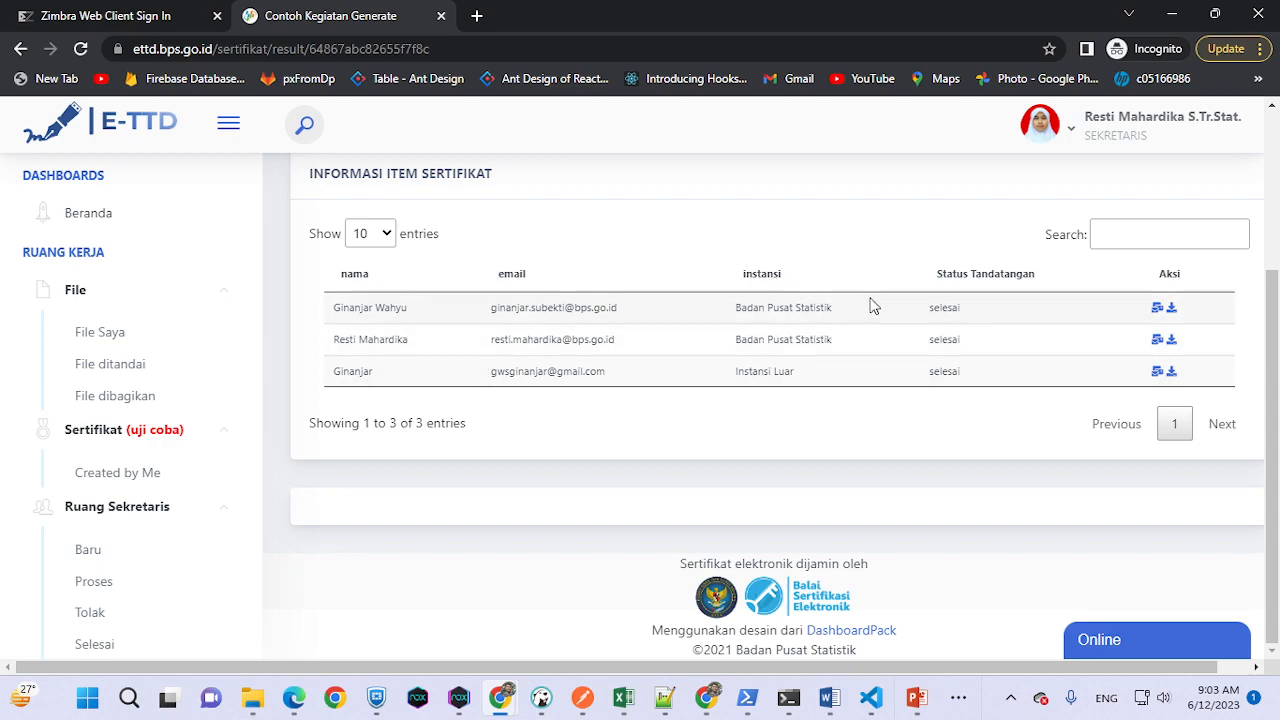
{"action": "left_click_drag", "start_coordinate": [489, 307], "coordinate": [720, 321]}
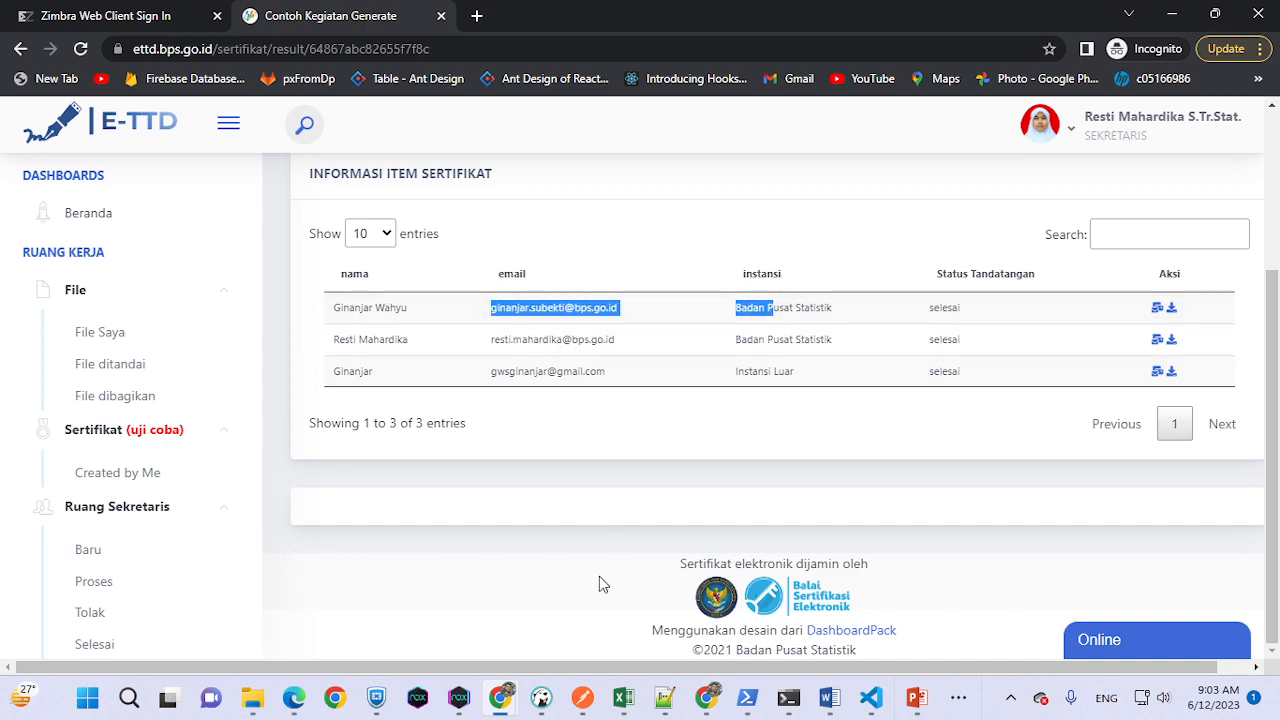
{"action": "left_click", "coordinate": [916, 240]}
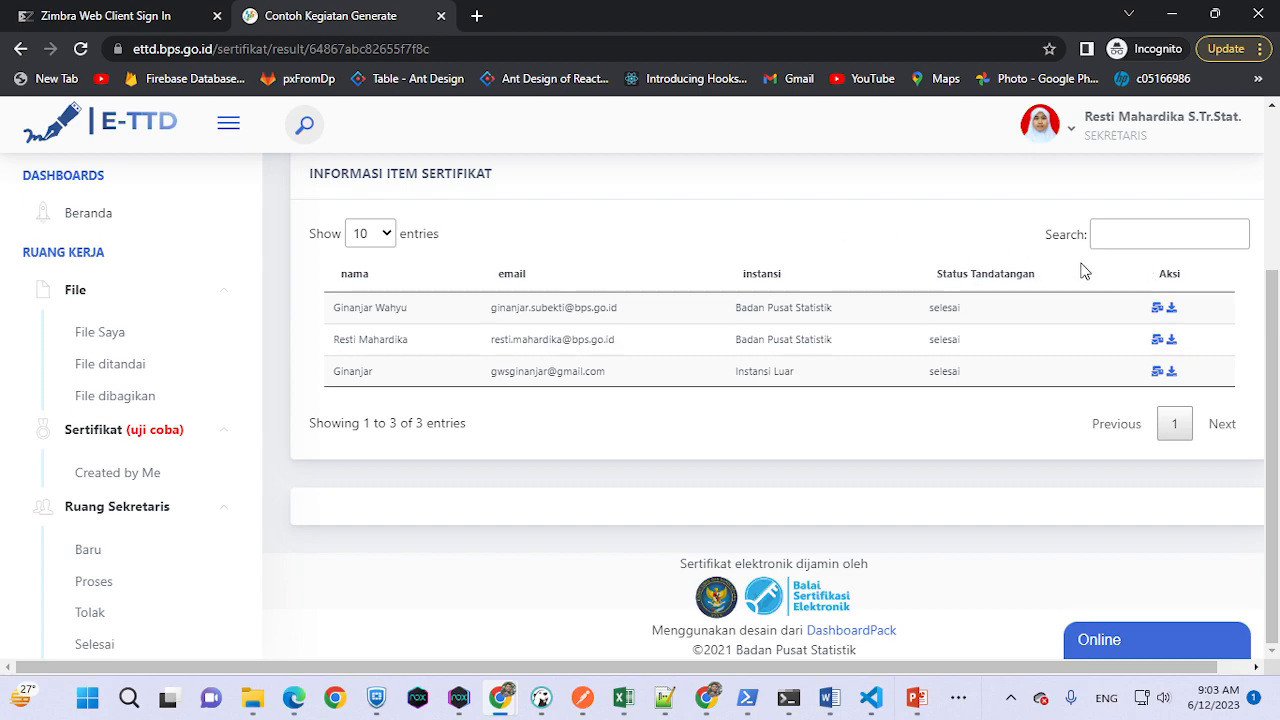
- Download the first recipient's signed certificate and view its QR signature in the PDF viewer
{"action": "left_click", "coordinate": [1175, 313]}
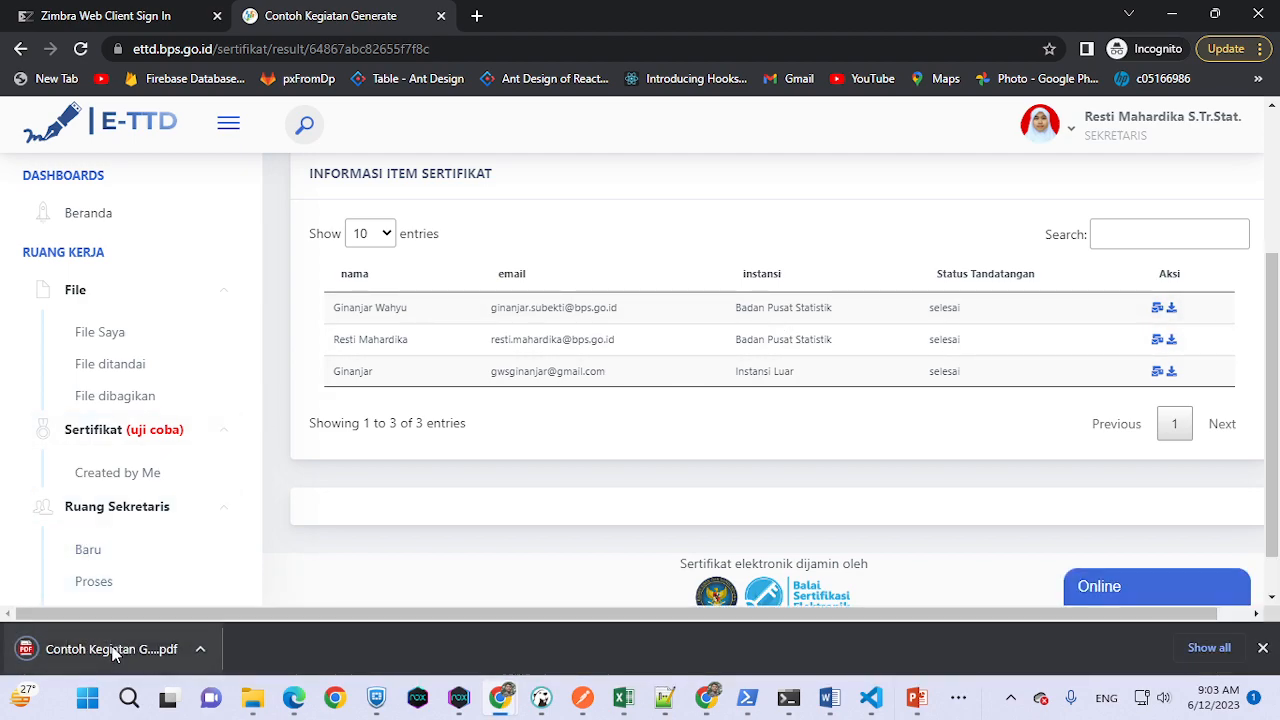
{"action": "left_click", "coordinate": [110, 648]}
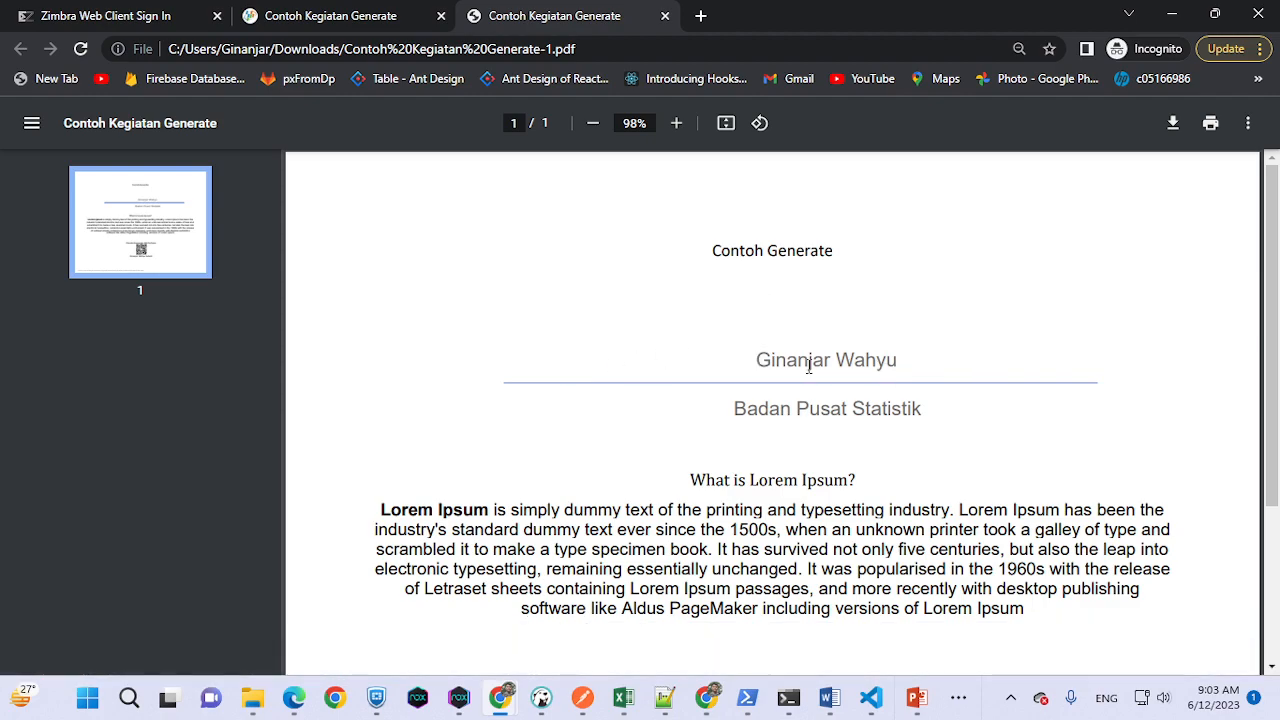
{"action": "scroll", "coordinate": [883, 372], "scroll_direction": "down", "scroll_amount": 4}
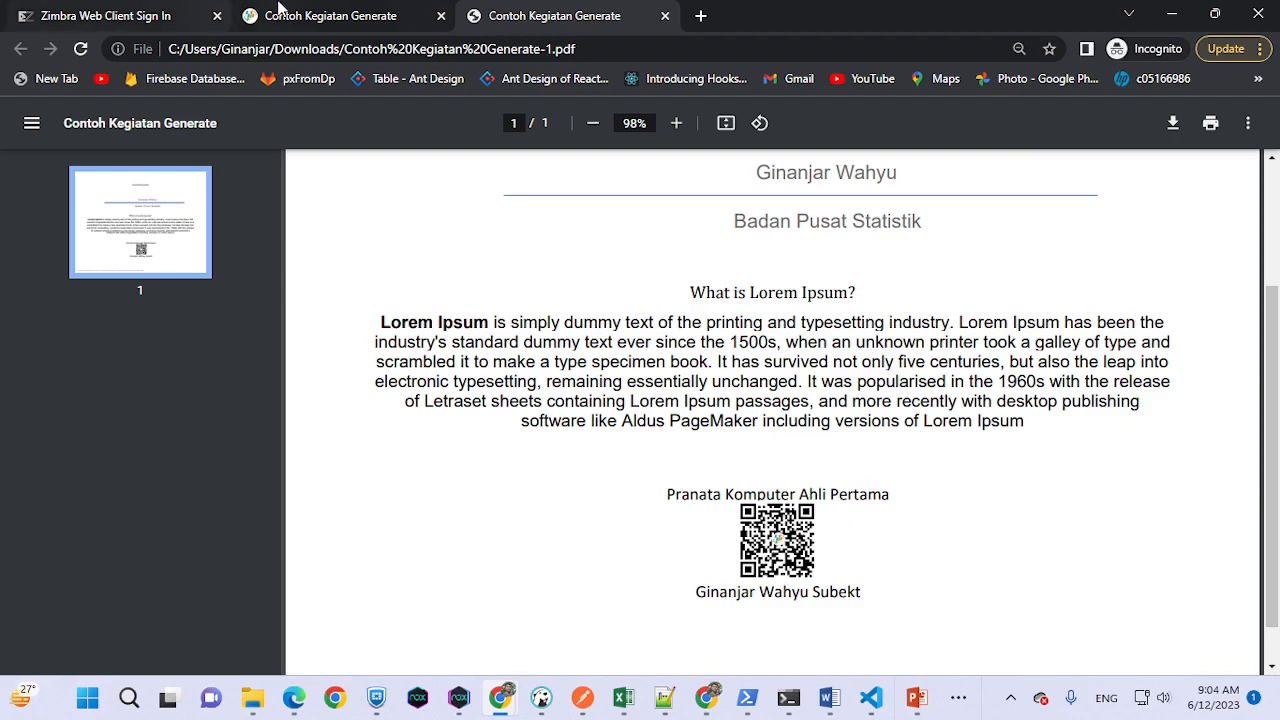
{"action": "left_click", "coordinate": [342, 15]}
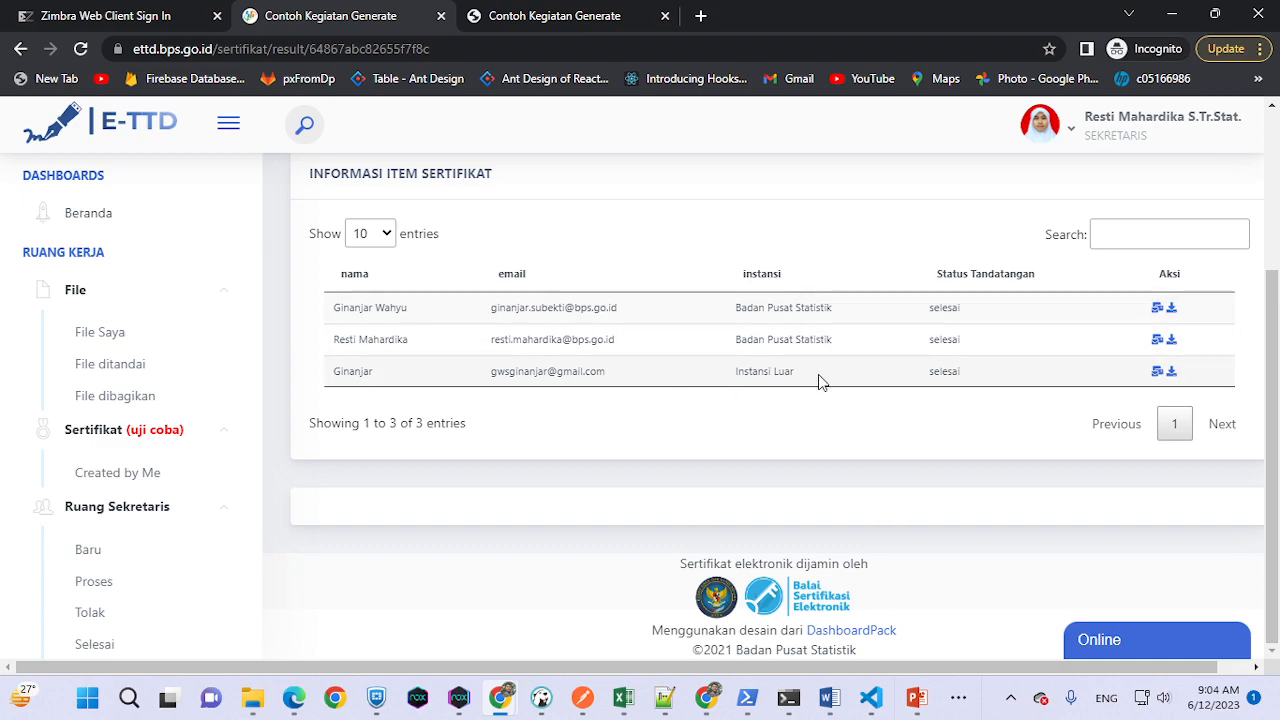
- Download the third recipient's certificate, Contoh Kegiatan Generate-3.pdf, and check its Instansi Luar line and QR signature
{"action": "left_click_drag", "start_coordinate": [818, 381], "coordinate": [716, 371]}
{"action": "left_click", "coordinate": [1171, 371]}
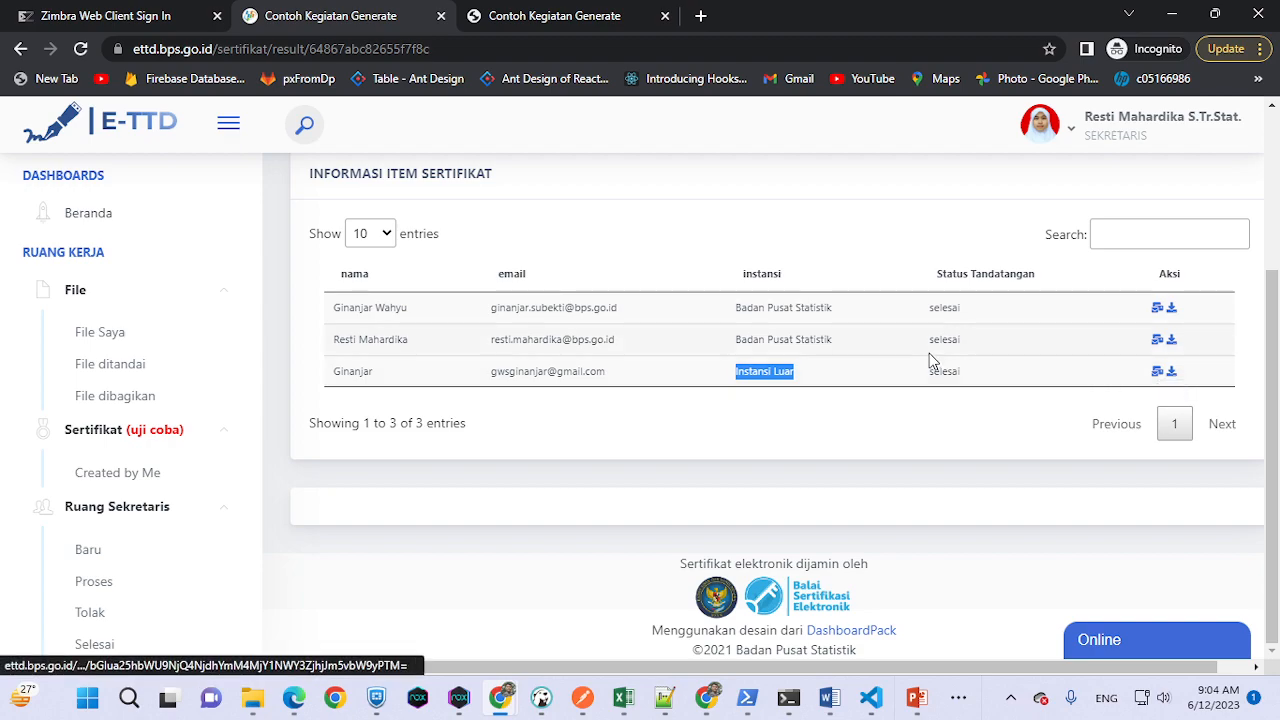
{"action": "left_click", "coordinate": [111, 655]}
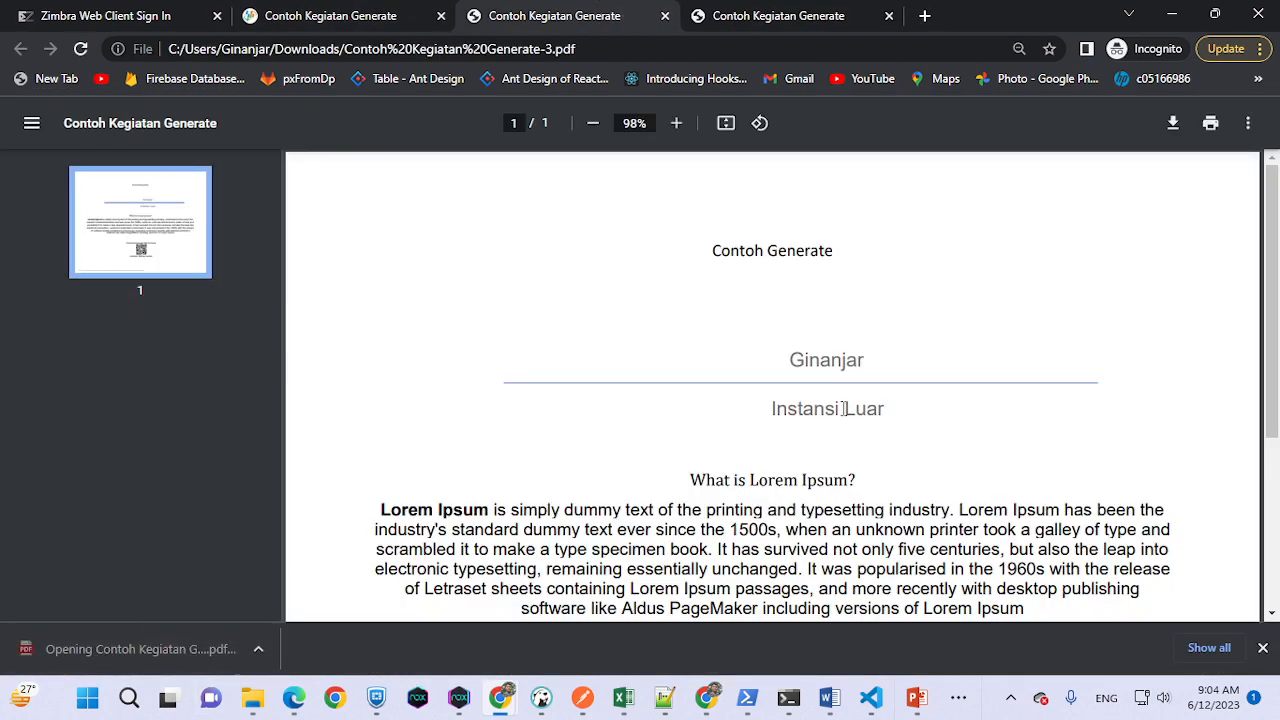
{"action": "double_click", "coordinate": [826, 364]}
{"action": "left_click", "coordinate": [758, 411]}
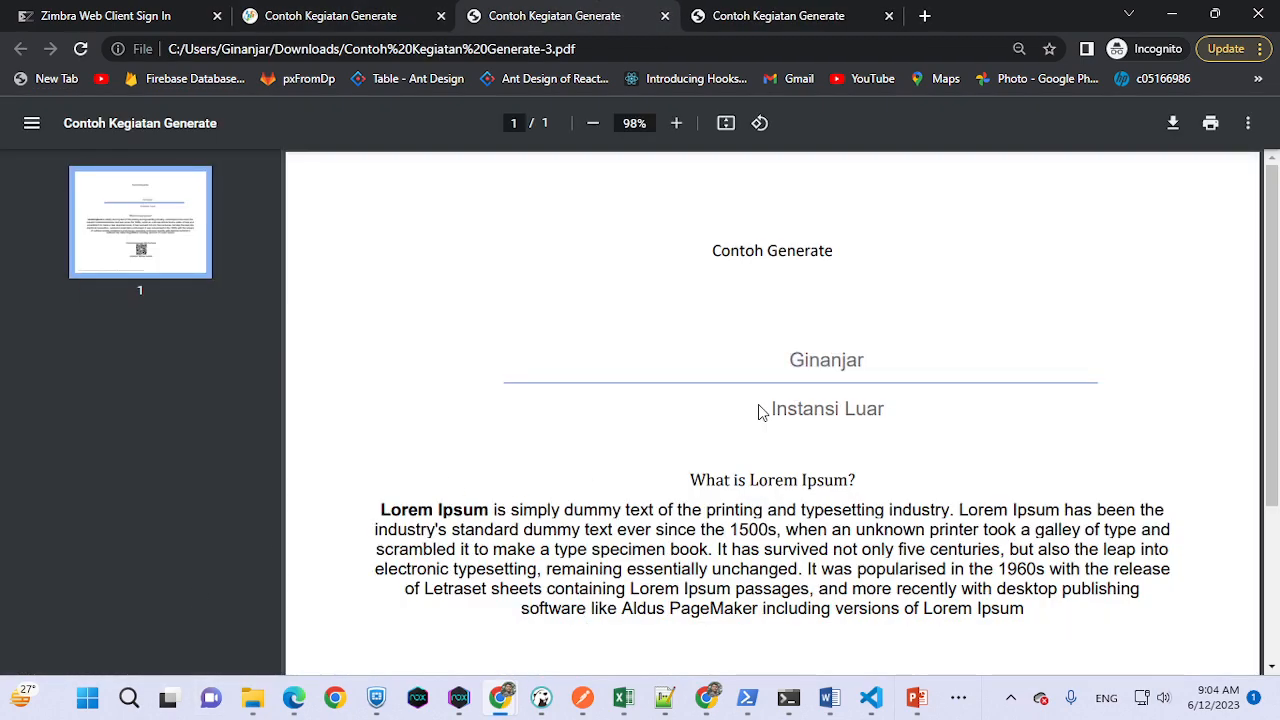
{"action": "left_click_drag", "start_coordinate": [760, 418], "coordinate": [950, 456]}
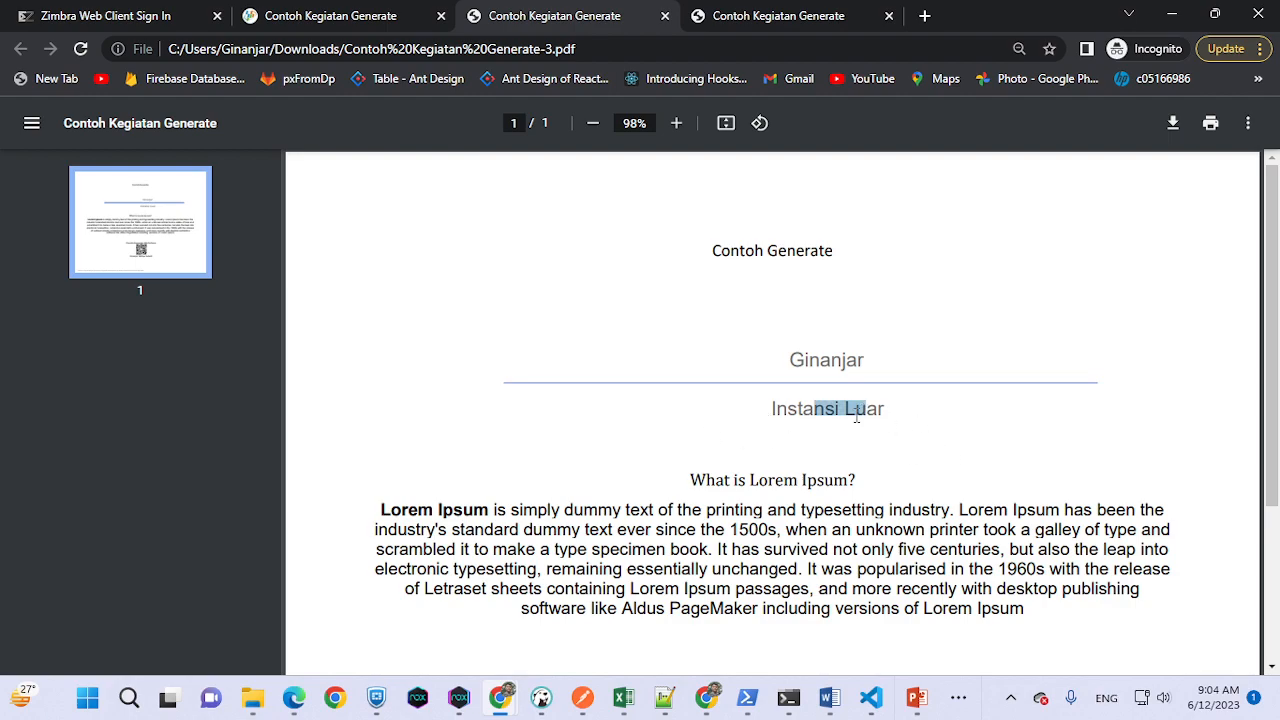
{"action": "scroll", "coordinate": [856, 418], "scroll_direction": "down", "scroll_amount": 2}
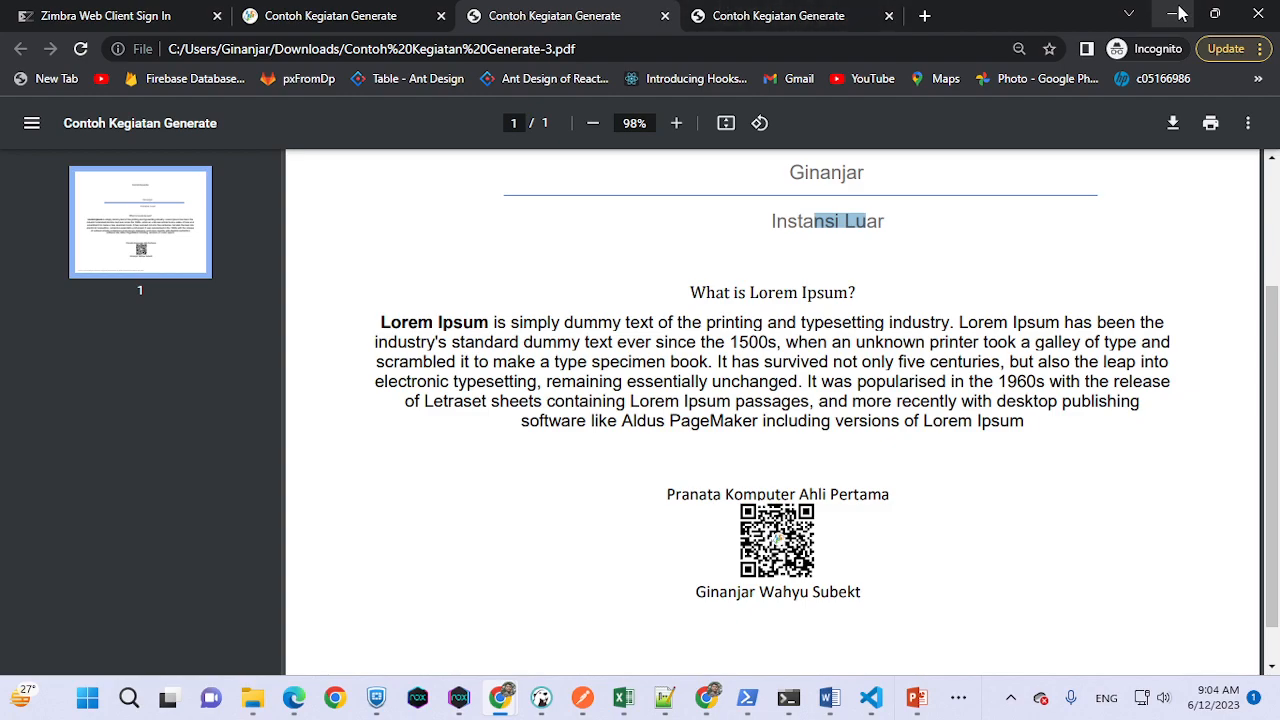
{"action": "left_click", "coordinate": [324, 12]}
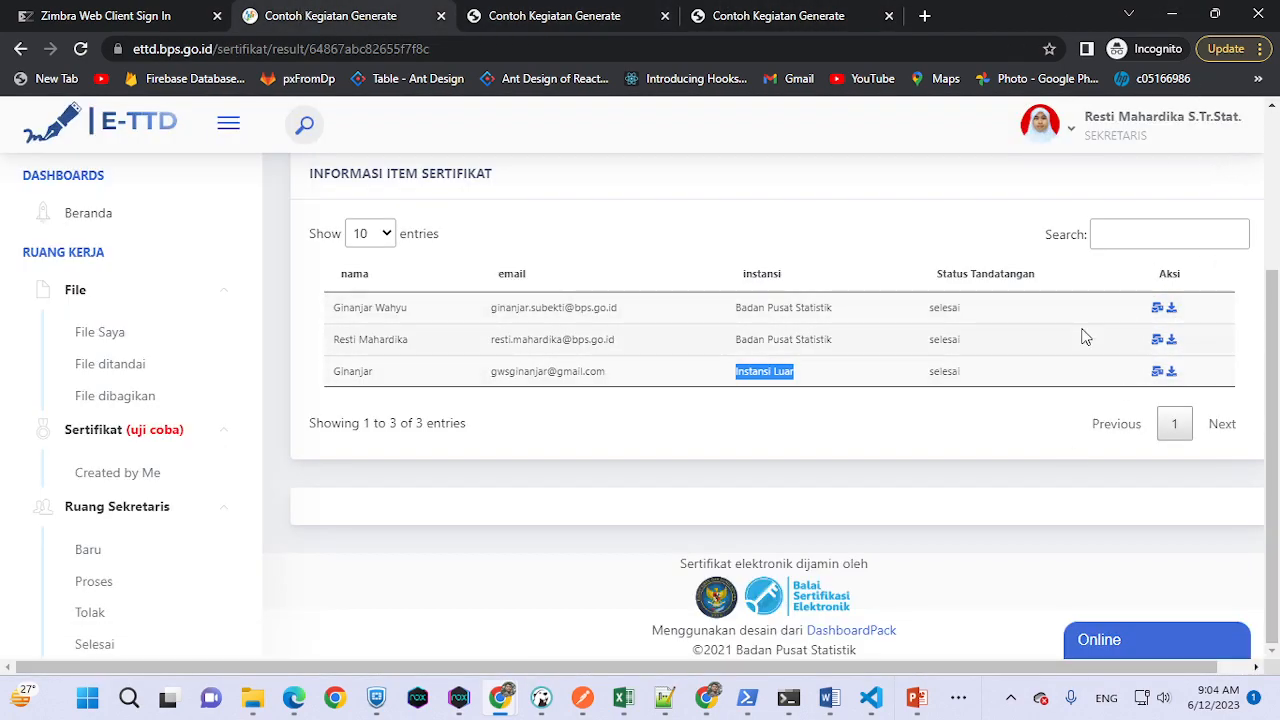
- Leave the incognito E-TTD window and refresh the Zimbra mailbox for new mail
{"action": "left_click", "coordinate": [606, 372]}
{"action": "left_click", "coordinate": [1174, 15]}
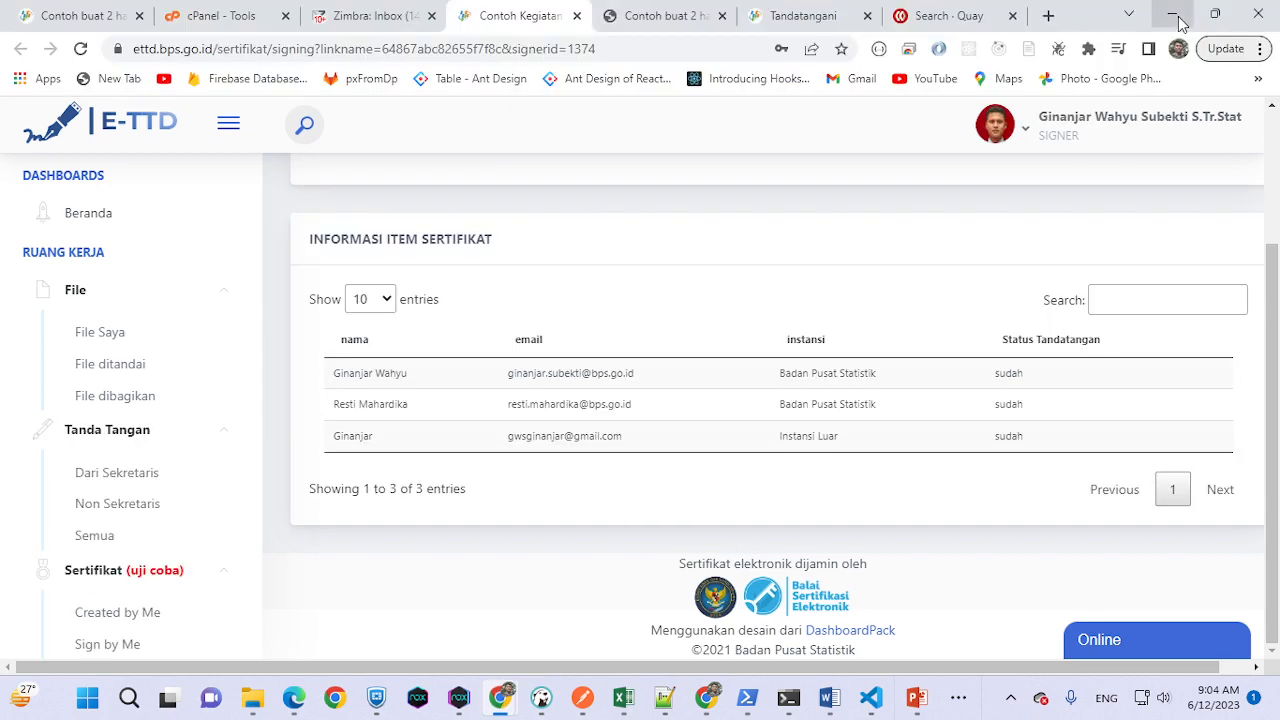
{"action": "left_click", "coordinate": [372, 10]}
{"action": "left_click", "coordinate": [80, 49]}
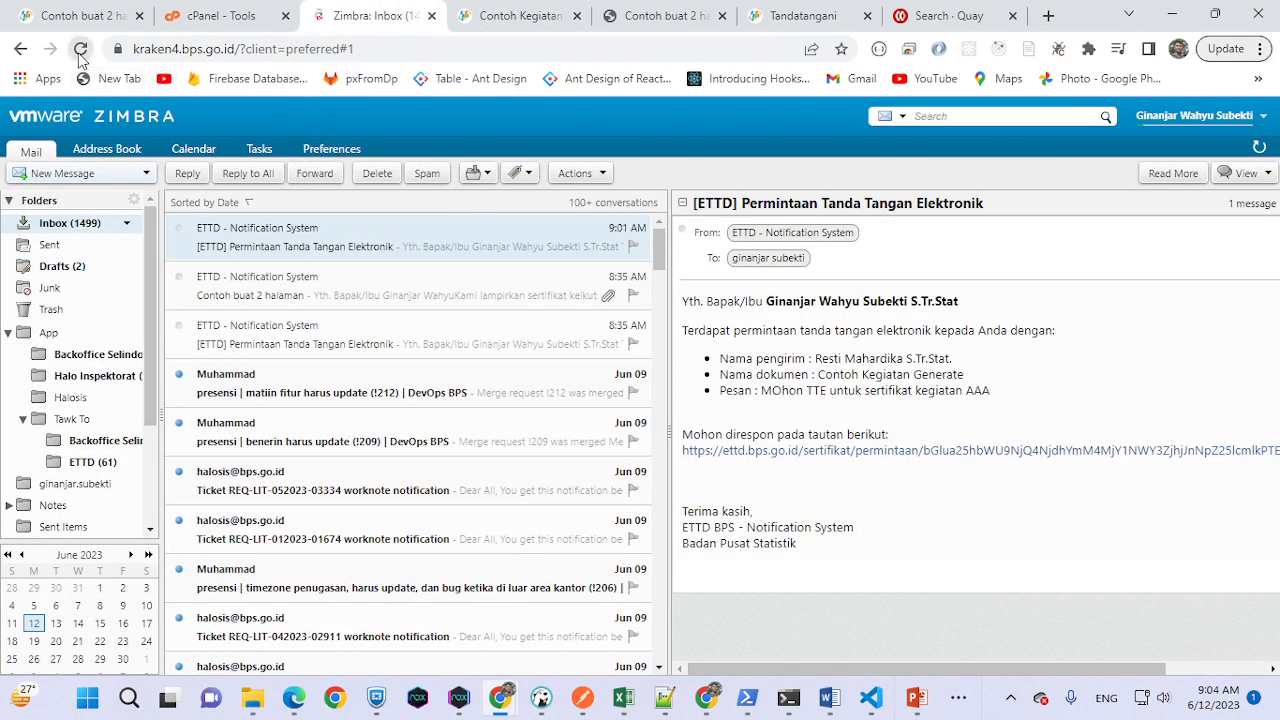
- Open the Contoh Kegiatan Generate email and view its attached certificate PDF with the QR code
{"action": "left_click", "coordinate": [333, 234]}
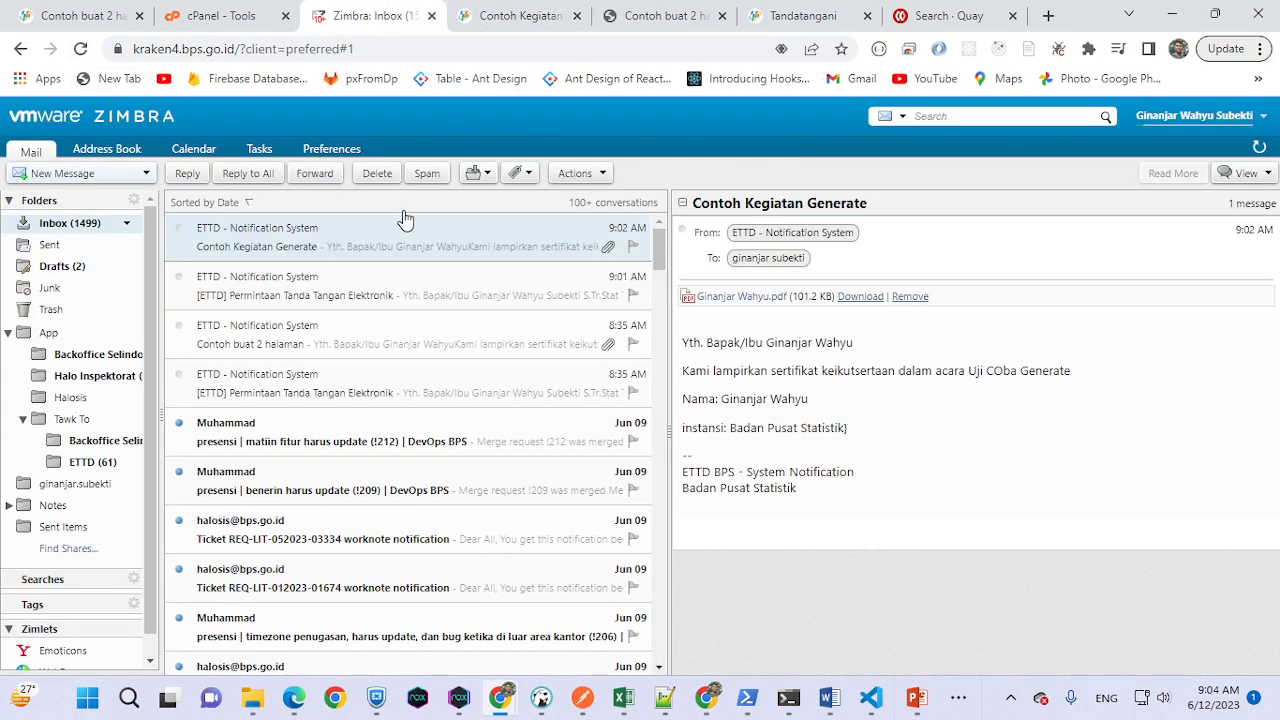
{"action": "left_click", "coordinate": [858, 298]}
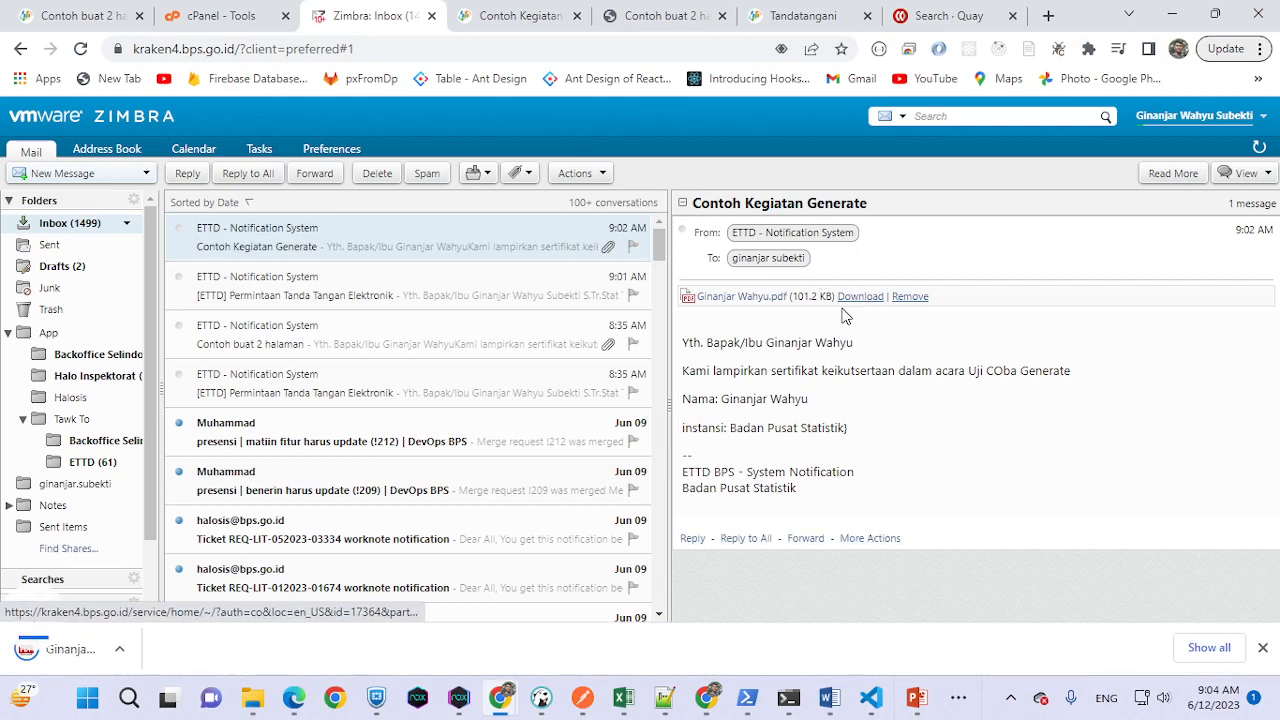
{"action": "left_click", "coordinate": [128, 650]}
{"action": "scroll", "coordinate": [823, 349], "scroll_direction": "down", "scroll_amount": 3}
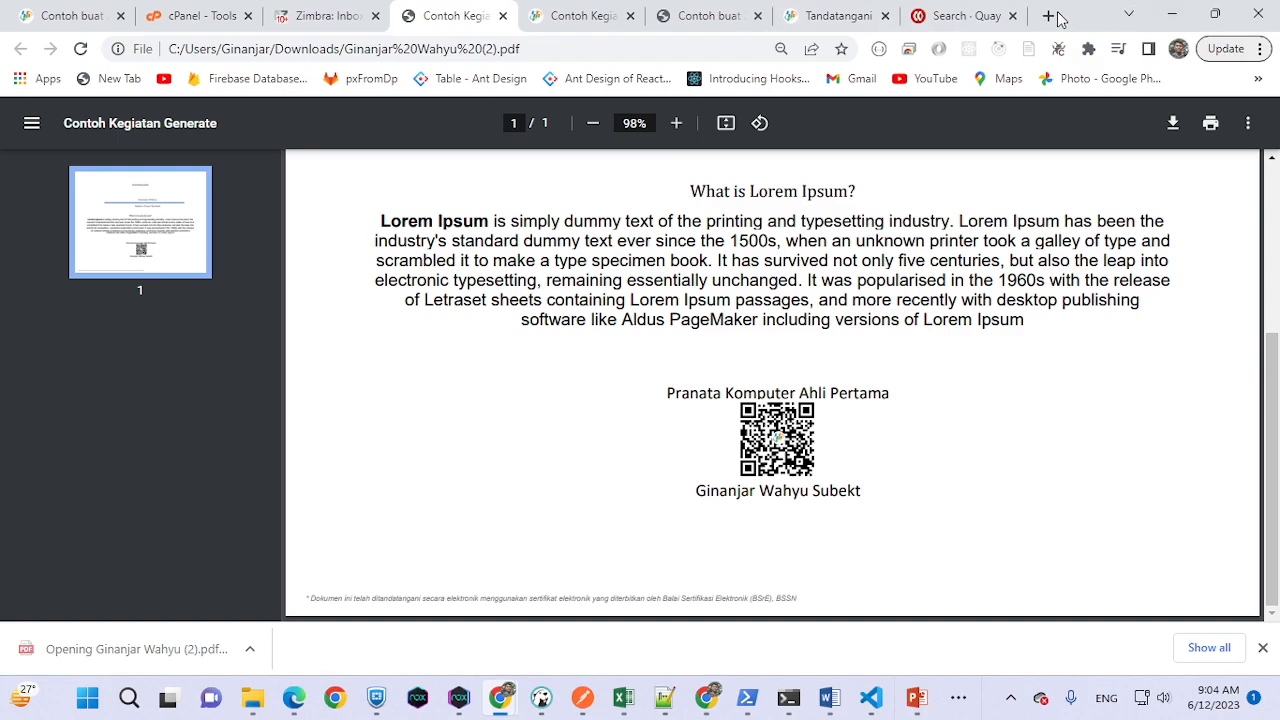
{"action": "left_click", "coordinate": [1048, 16]}
- Go to the Gmail inbox and check the Update and Utama categories for the certificate email
{"action": "type", "text": "mail.bps.go.id"}
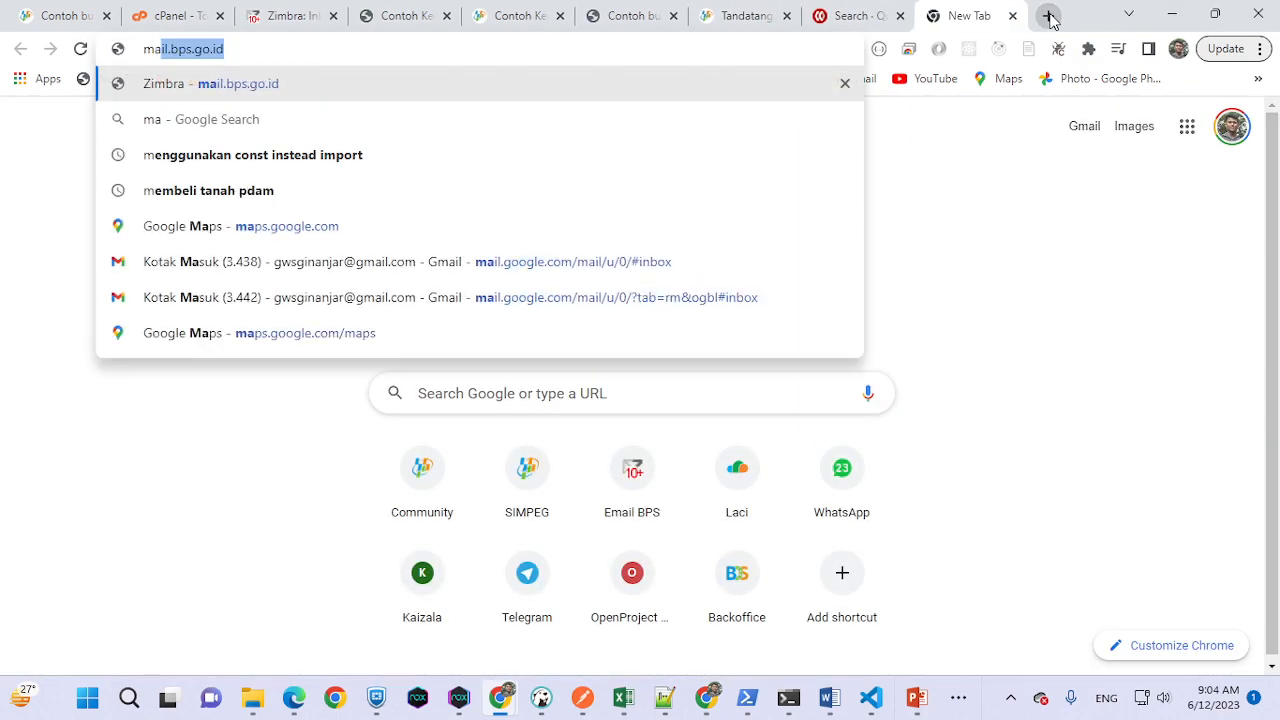
{"action": "left_click", "coordinate": [697, 225]}
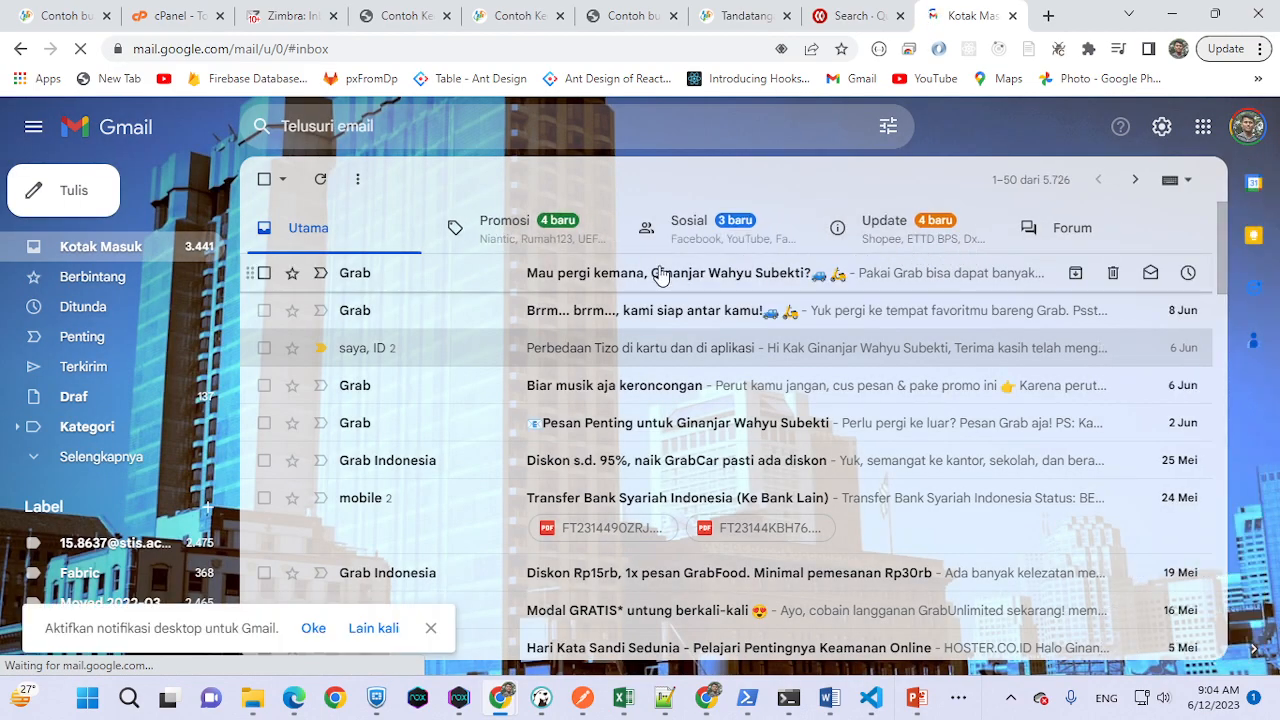
{"action": "left_click", "coordinate": [890, 232]}
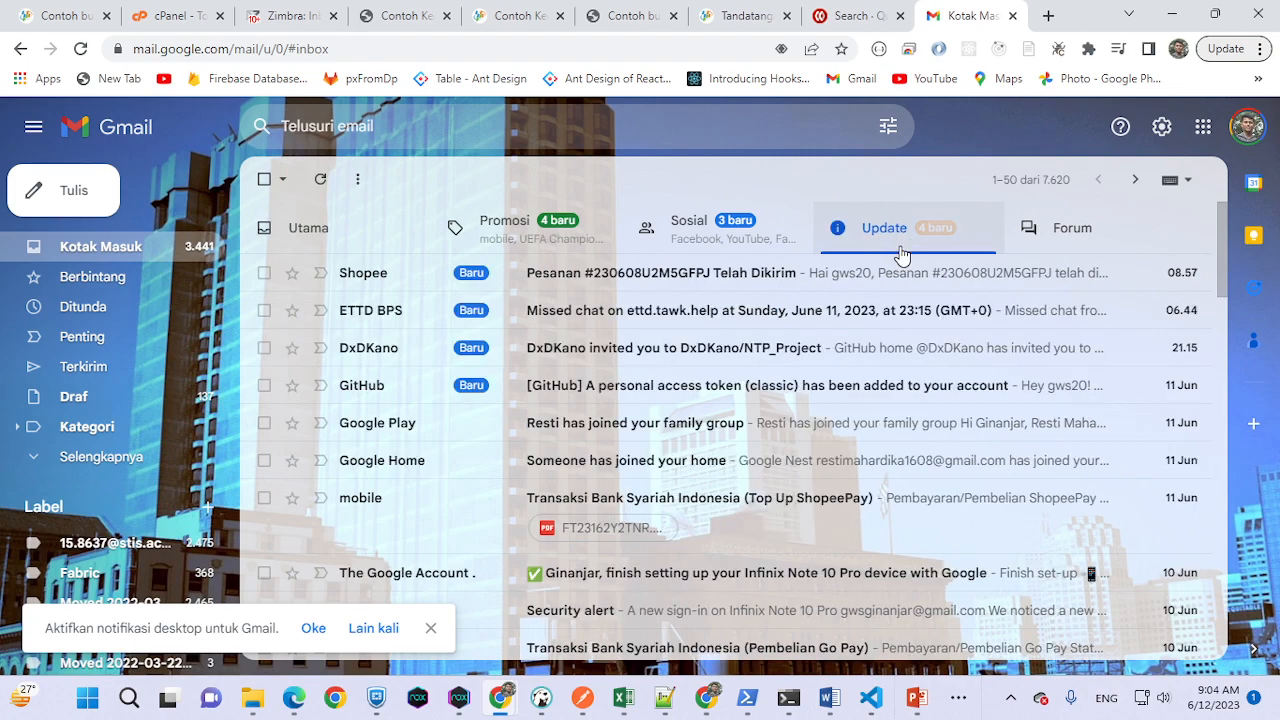
{"action": "left_click", "coordinate": [333, 243]}
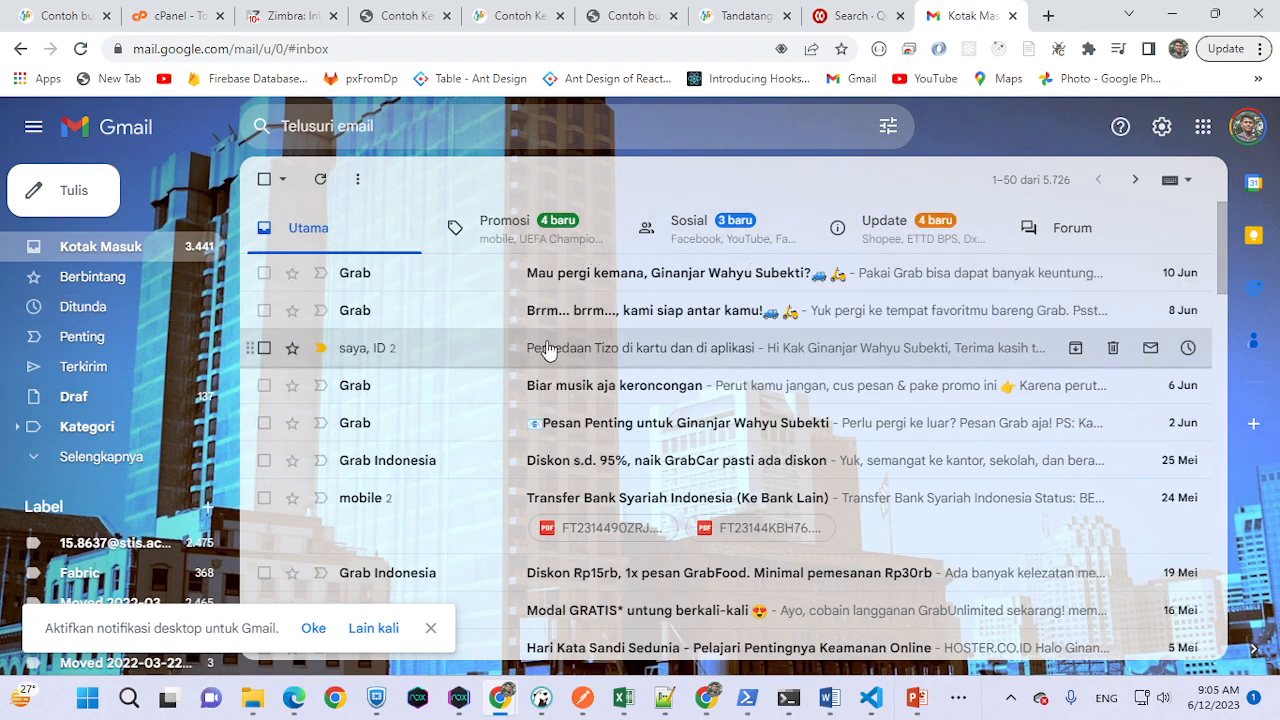
{"action": "left_click", "coordinate": [80, 50]}
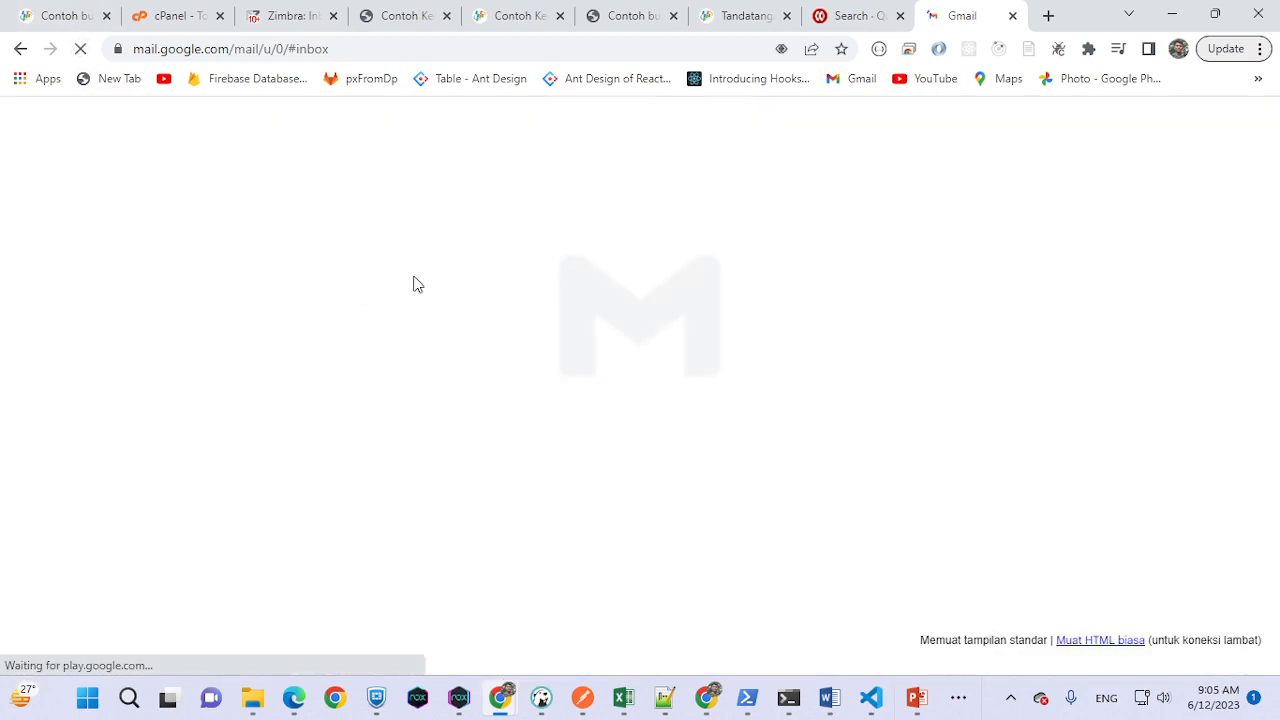
- Look for the certificate email in Gmail's Spam folder, then return to Kotak Masuk
{"action": "scroll", "coordinate": [583, 367], "scroll_direction": "down", "scroll_amount": 2}
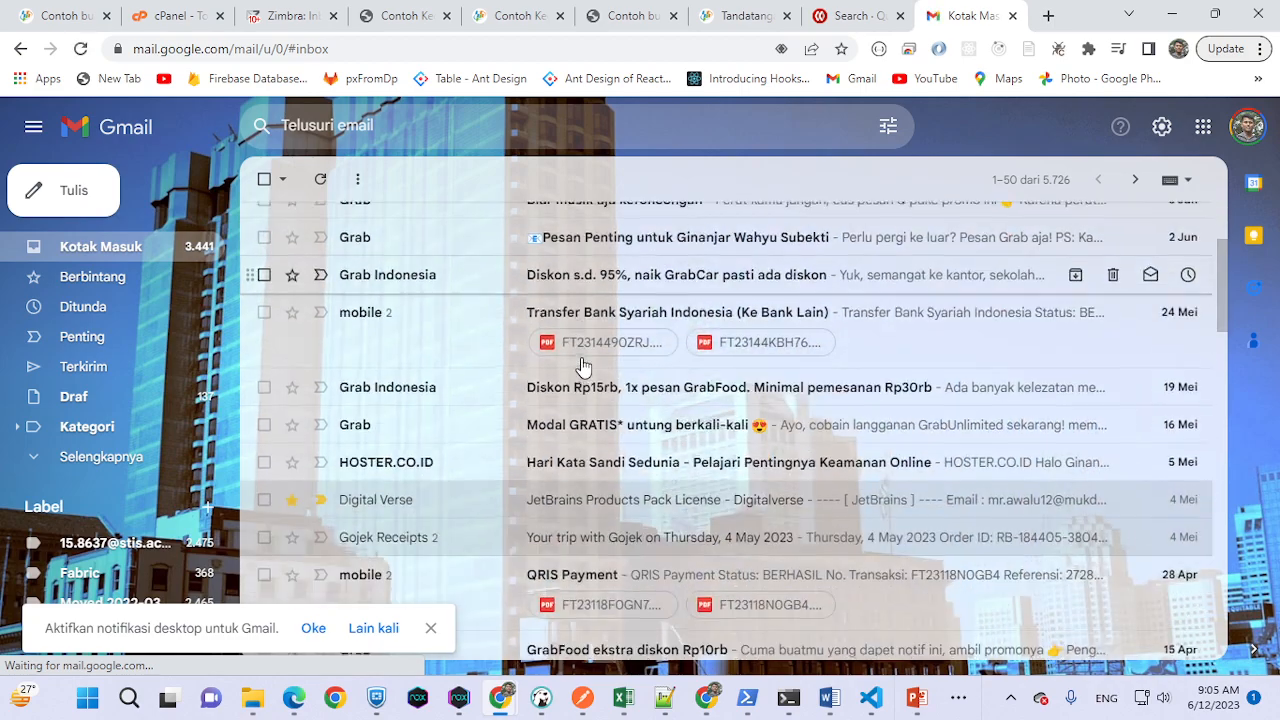
{"action": "scroll", "coordinate": [583, 367], "scroll_direction": "down", "scroll_amount": 1}
{"action": "scroll", "coordinate": [583, 380], "scroll_direction": "up", "scroll_amount": 5}
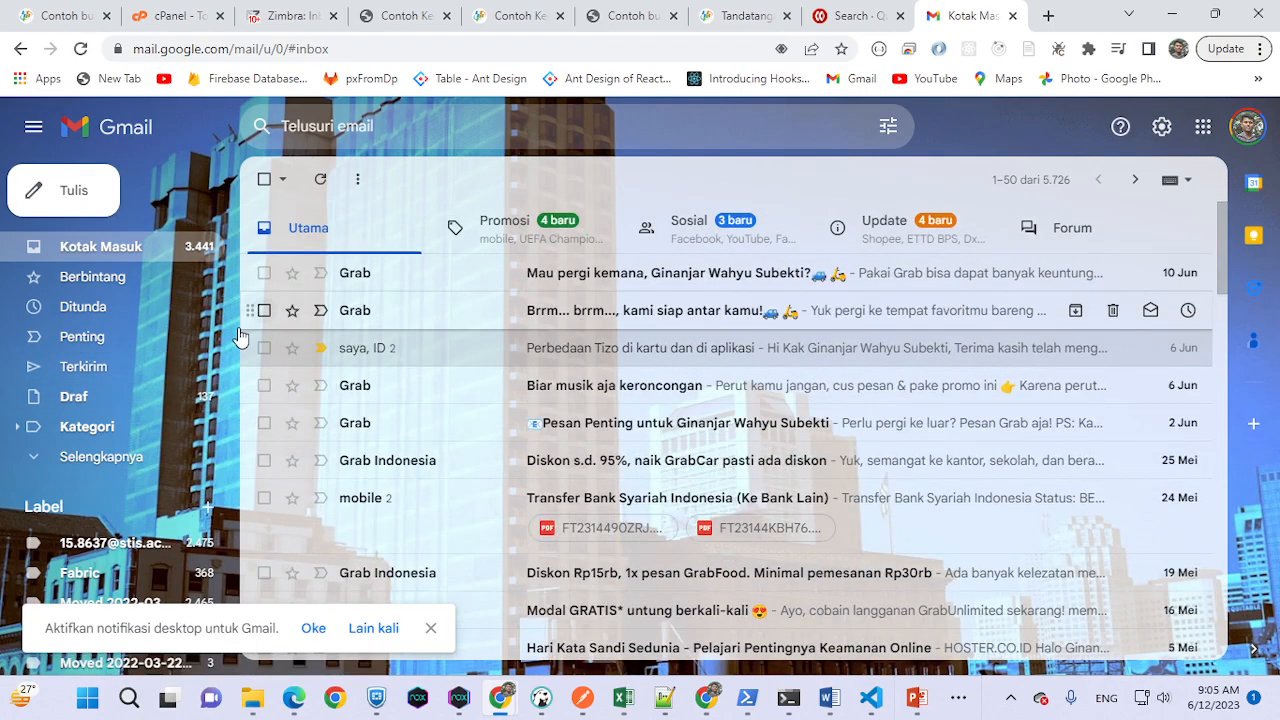
{"action": "left_click", "coordinate": [108, 457]}
{"action": "scroll", "coordinate": [112, 505], "scroll_direction": "down", "scroll_amount": 1}
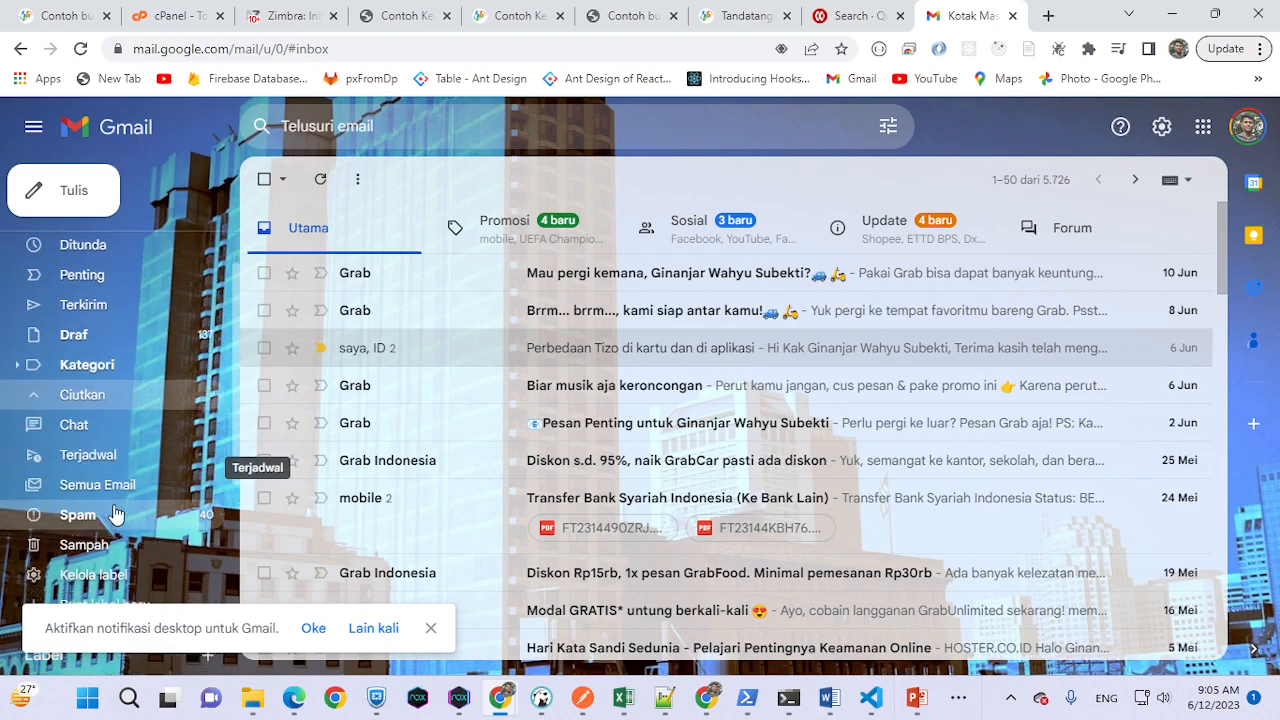
{"action": "left_click", "coordinate": [110, 486]}
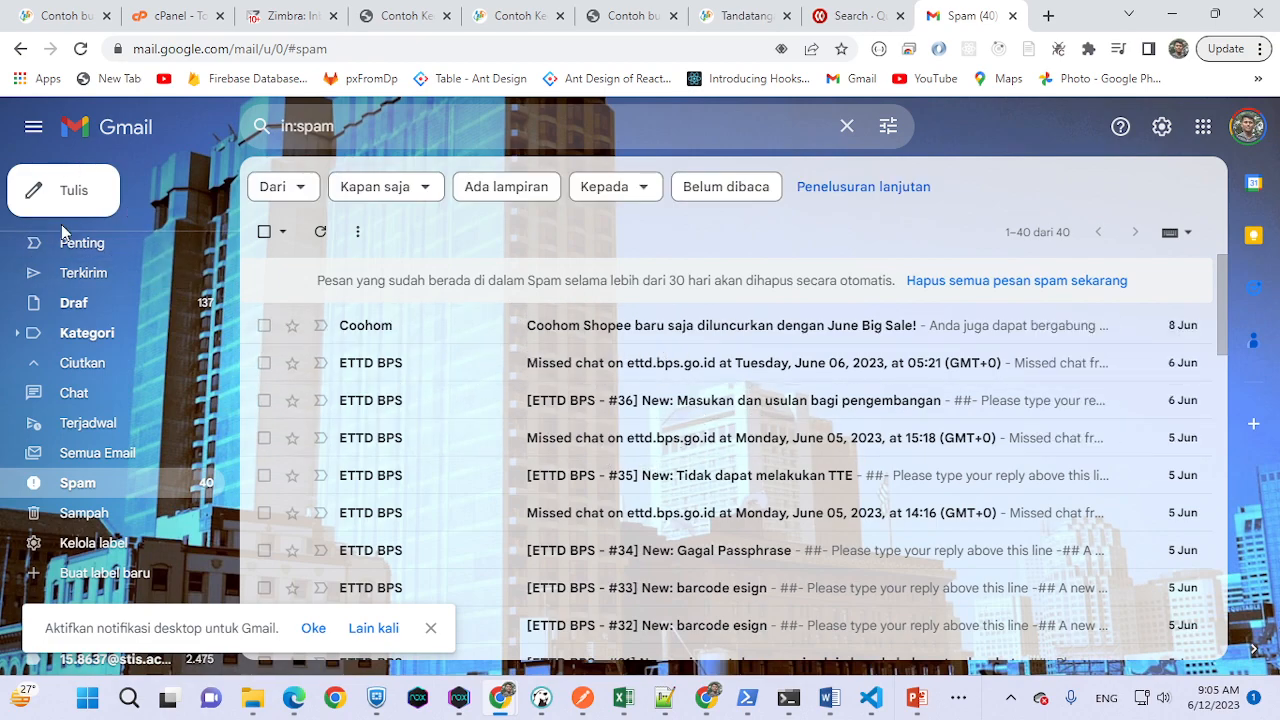
{"action": "scroll", "coordinate": [62, 232], "scroll_direction": "up", "scroll_amount": 2}
{"action": "left_click", "coordinate": [128, 248]}
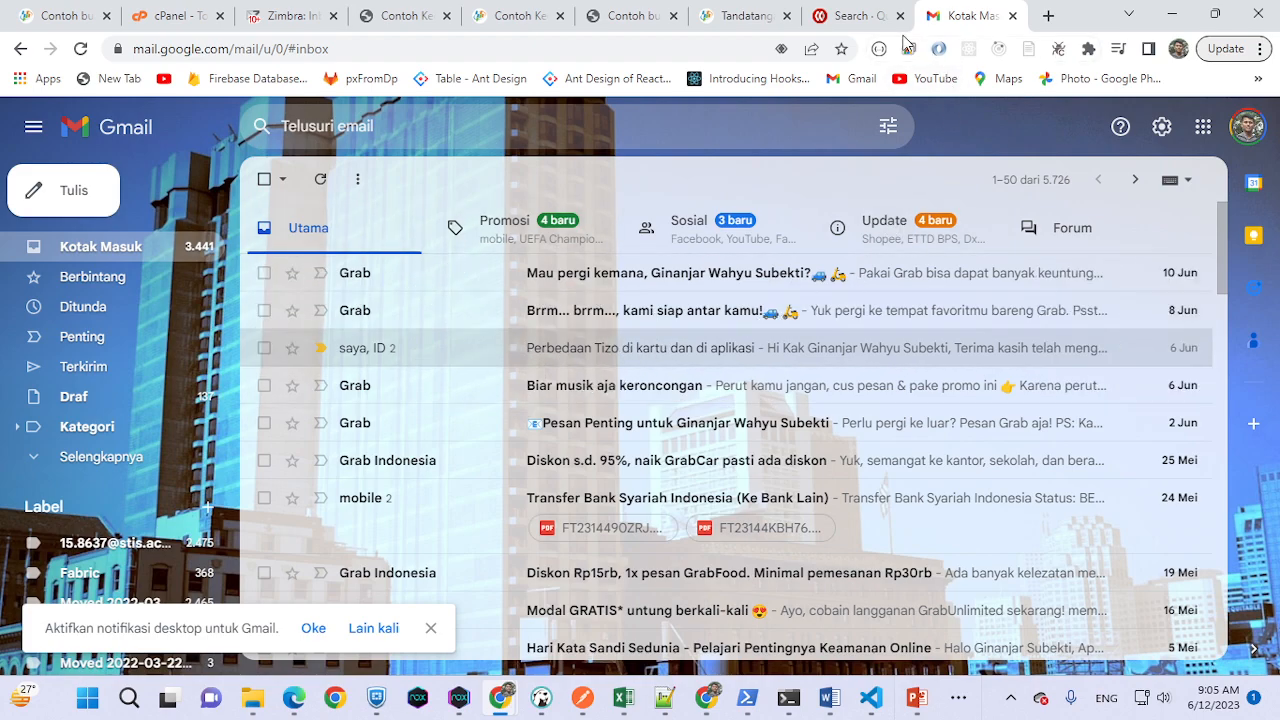
- Bring back E-TTD's Contoh Kegiatan Generate result page showing Selesai ditandatangani for all three recipients
{"action": "left_click", "coordinate": [850, 15]}
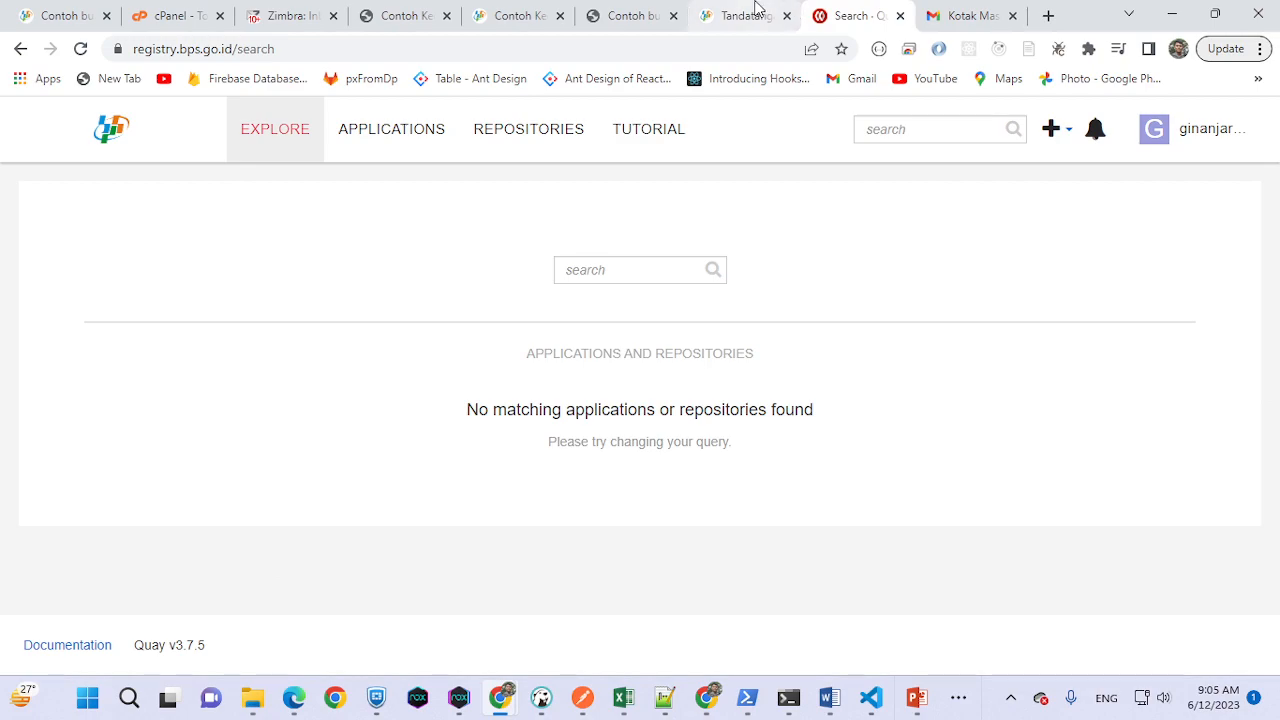
{"action": "left_click", "coordinate": [757, 15]}
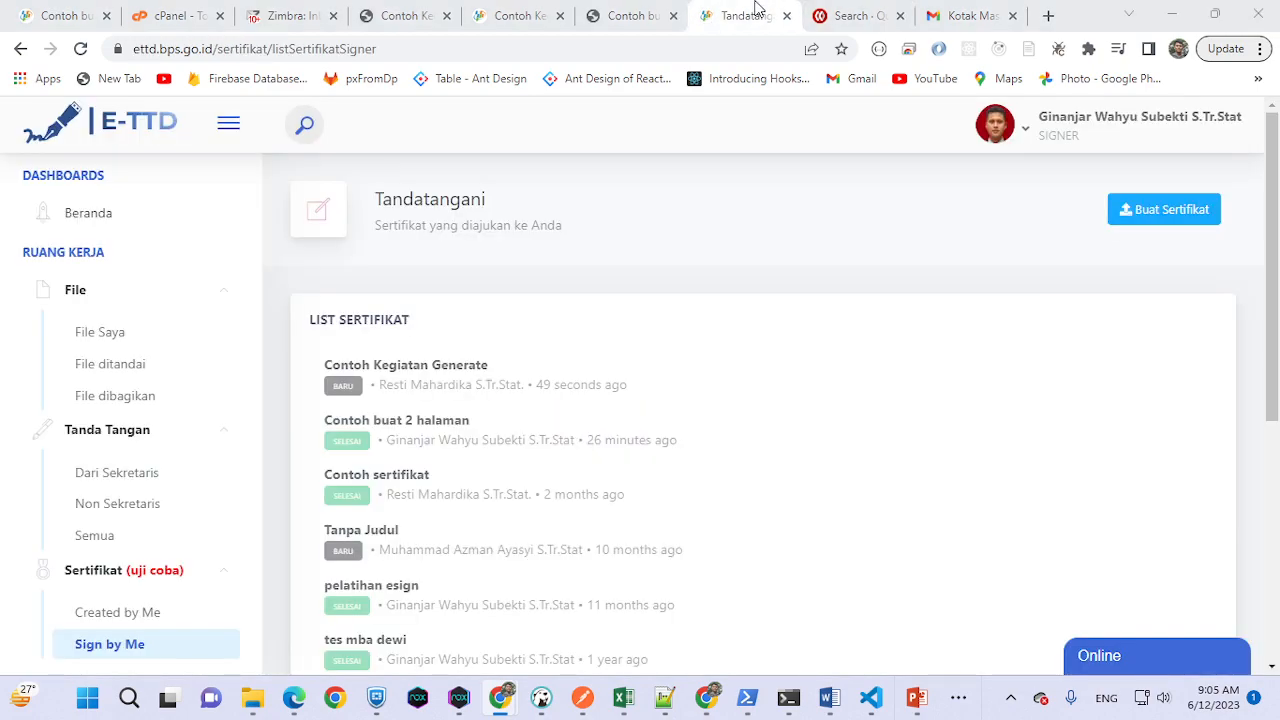
{"action": "key", "text": "alt+Tab"}
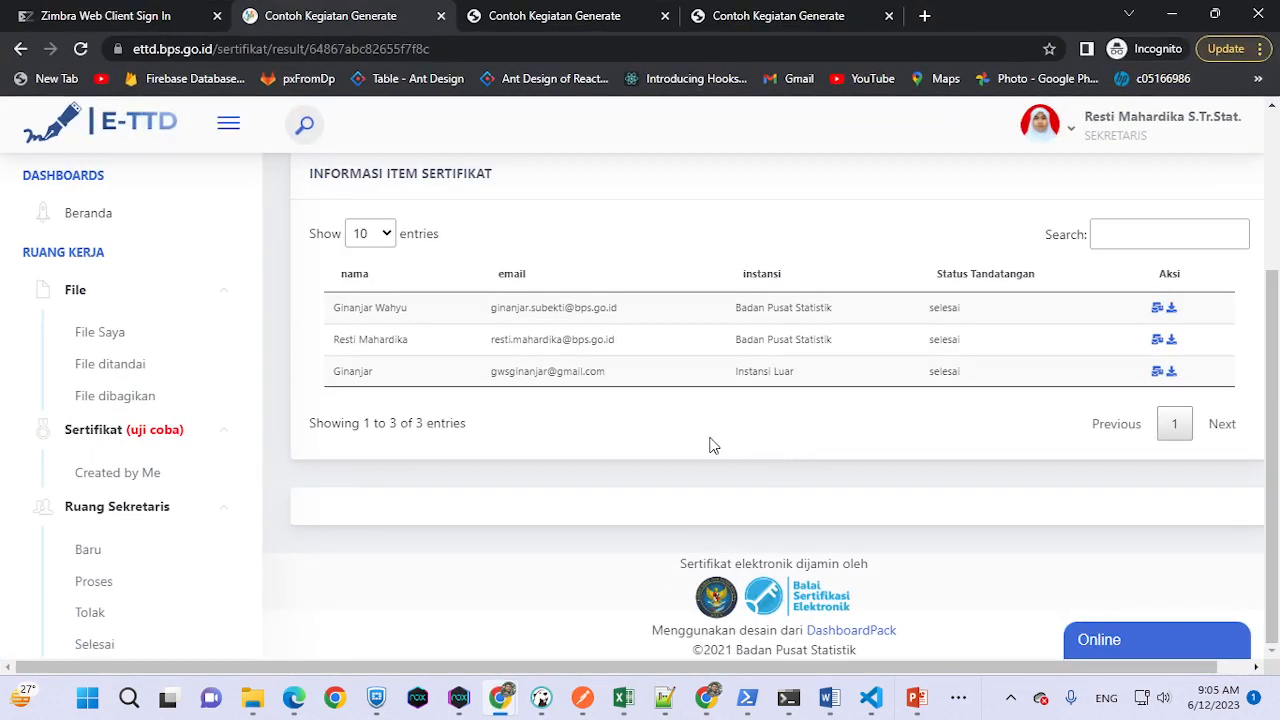
{"action": "scroll", "coordinate": [720, 436], "scroll_direction": "up", "scroll_amount": 3}
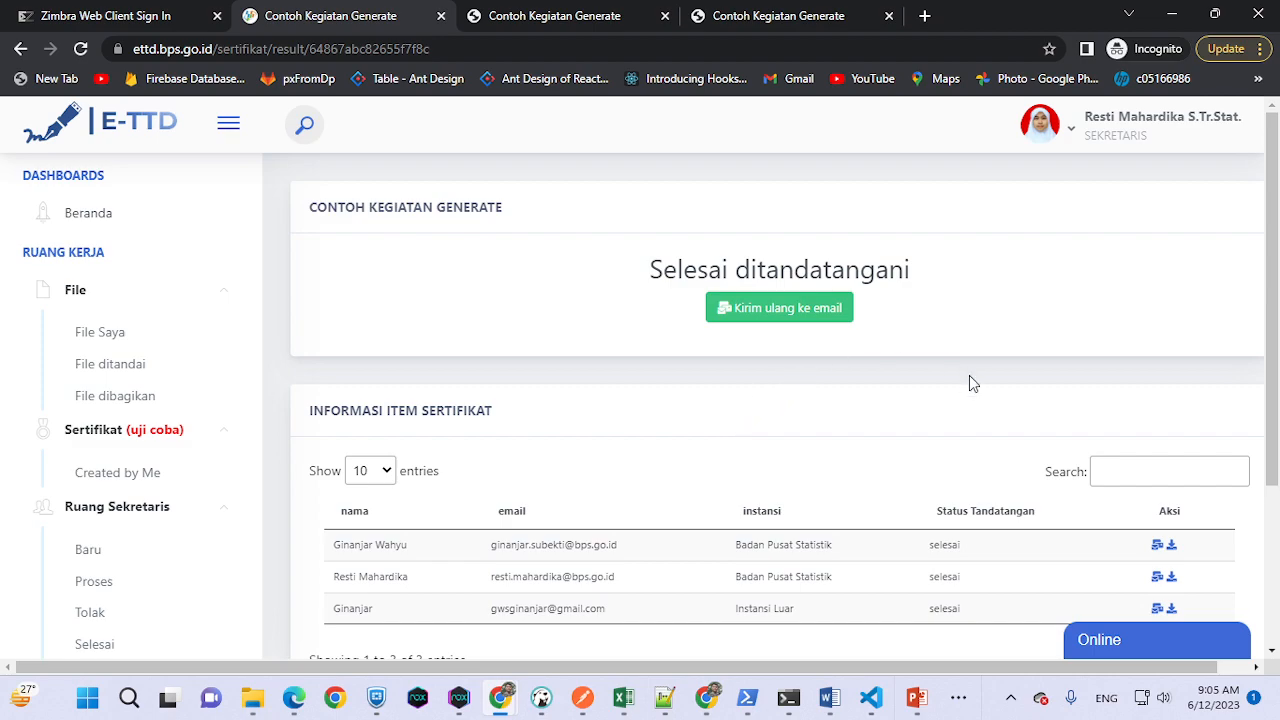